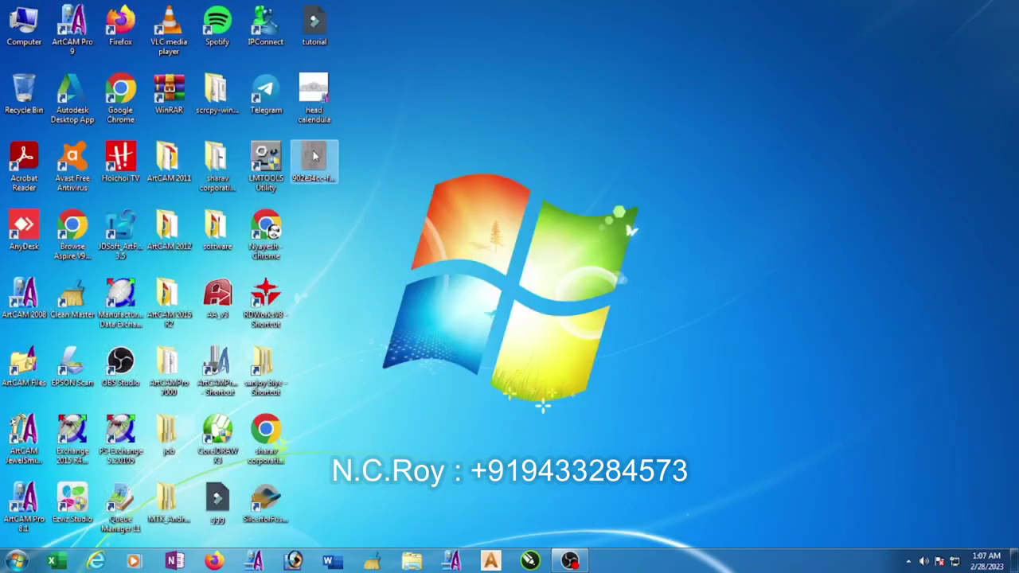
# Open the headboard dimension sketch in Photo Viewer and place the ArtCAM Pro window to its right
pyautogui.doubleClick(313, 158)
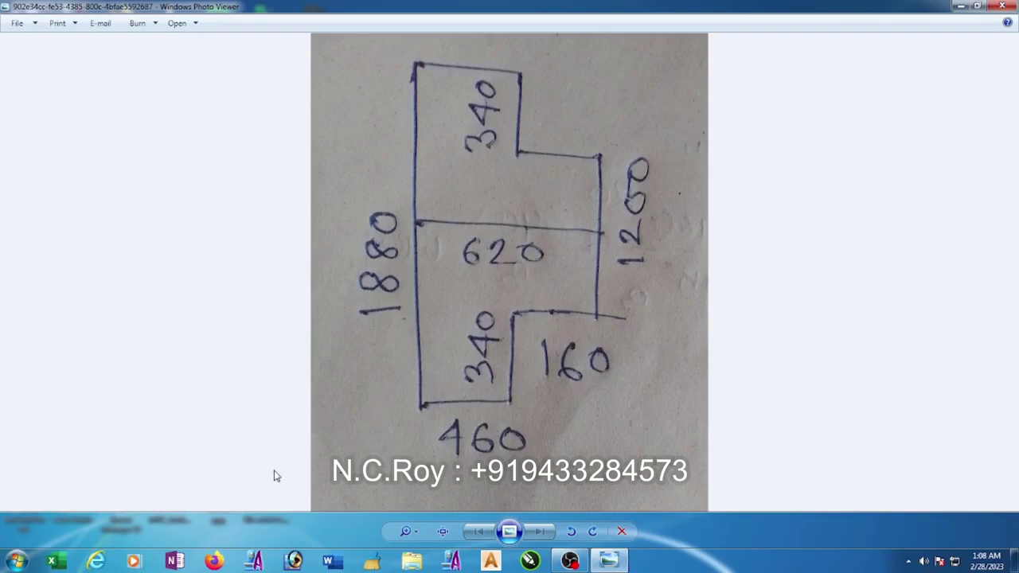
pyautogui.click(454, 564)
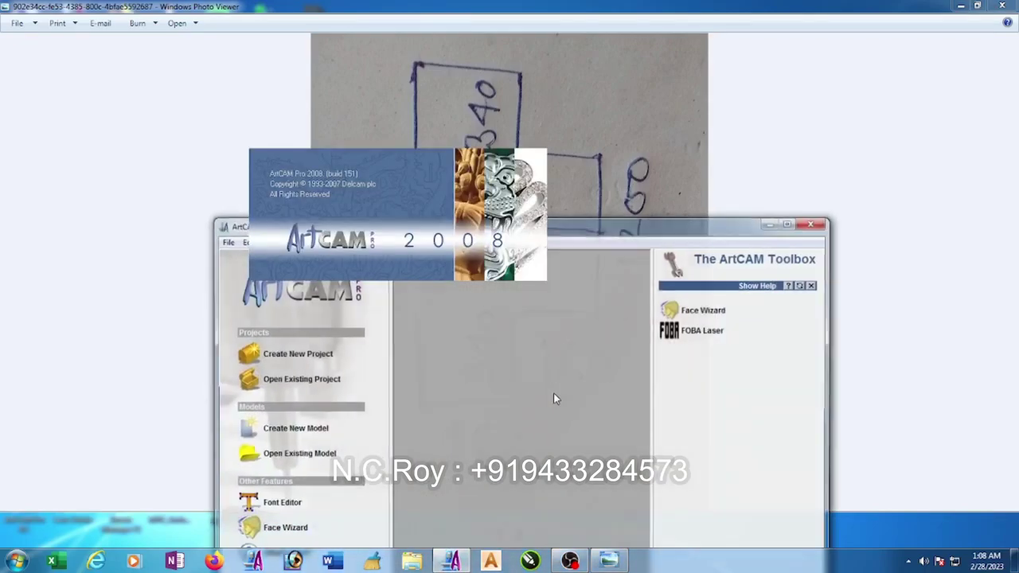
pyautogui.click(790, 223)
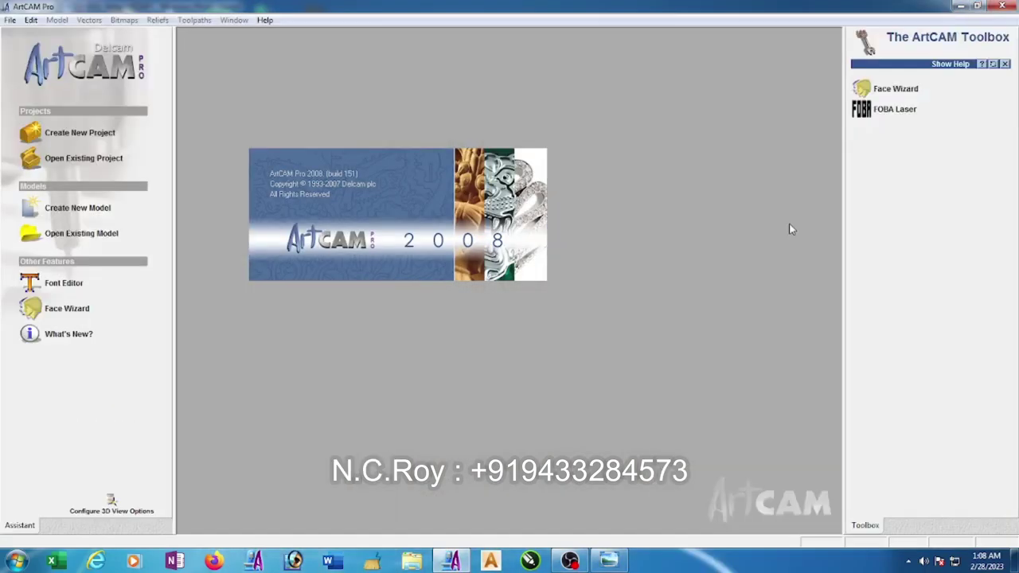
pyautogui.click(979, 8)
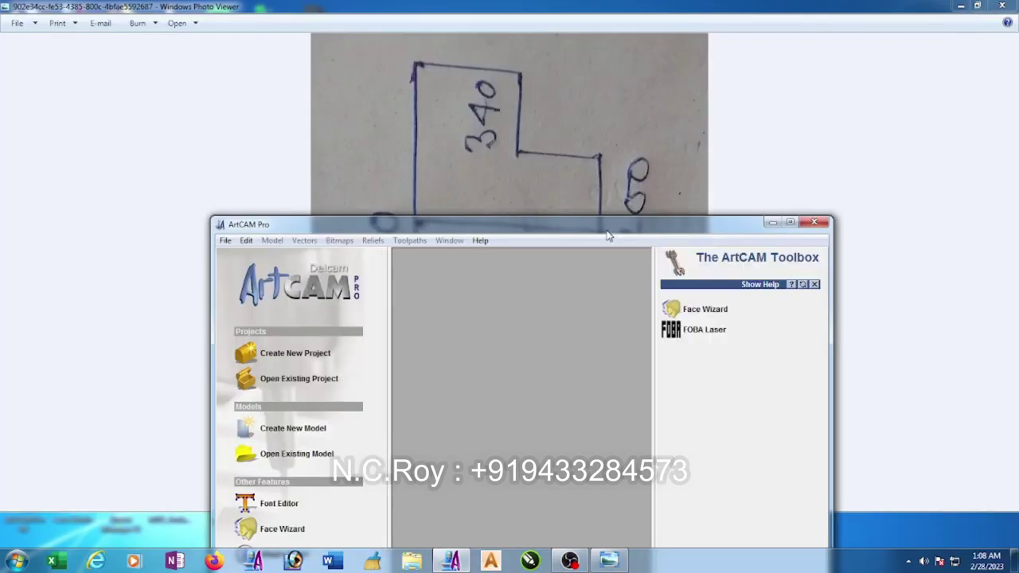
pyautogui.moveTo(610, 231)
pyautogui.mouseDown()
pyautogui.moveTo(649, 226)
pyautogui.moveTo(764, 87)
pyautogui.moveTo(880, 49)
pyautogui.mouseUp()
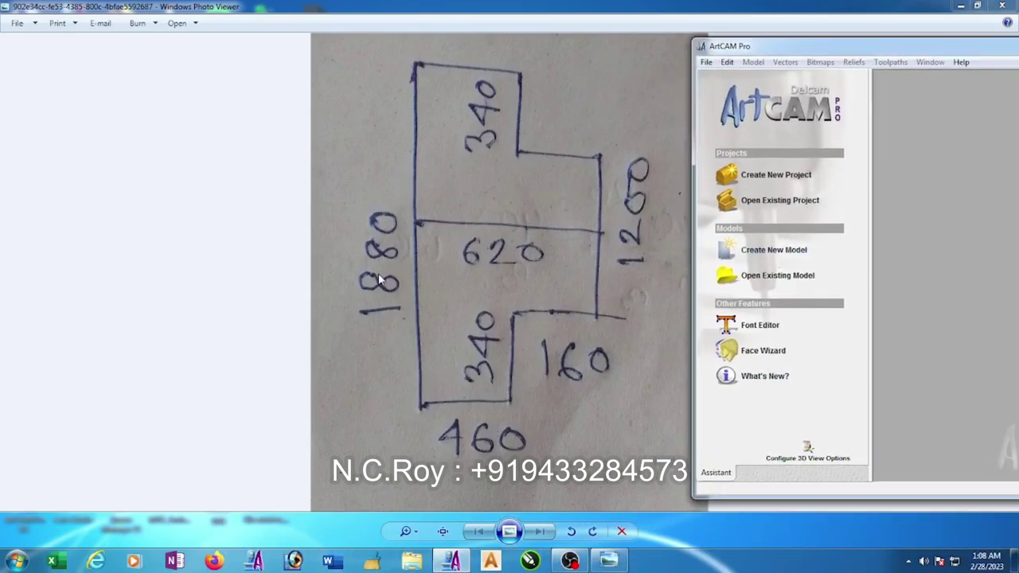
# Create a new model with width 1880 mm and height 620 mm
pyautogui.click(774, 252)
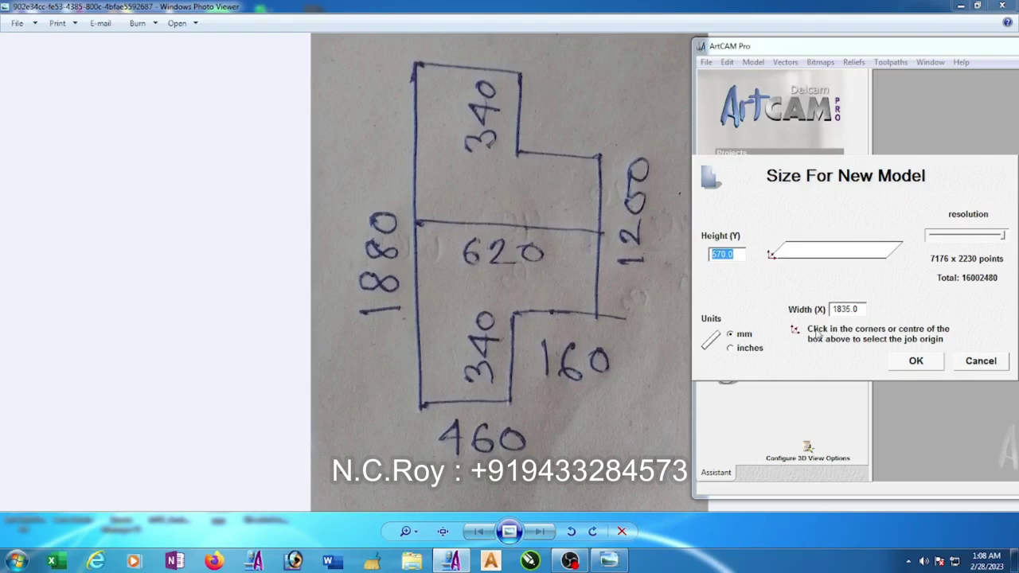
pyautogui.click(860, 309)
pyautogui.write('1')
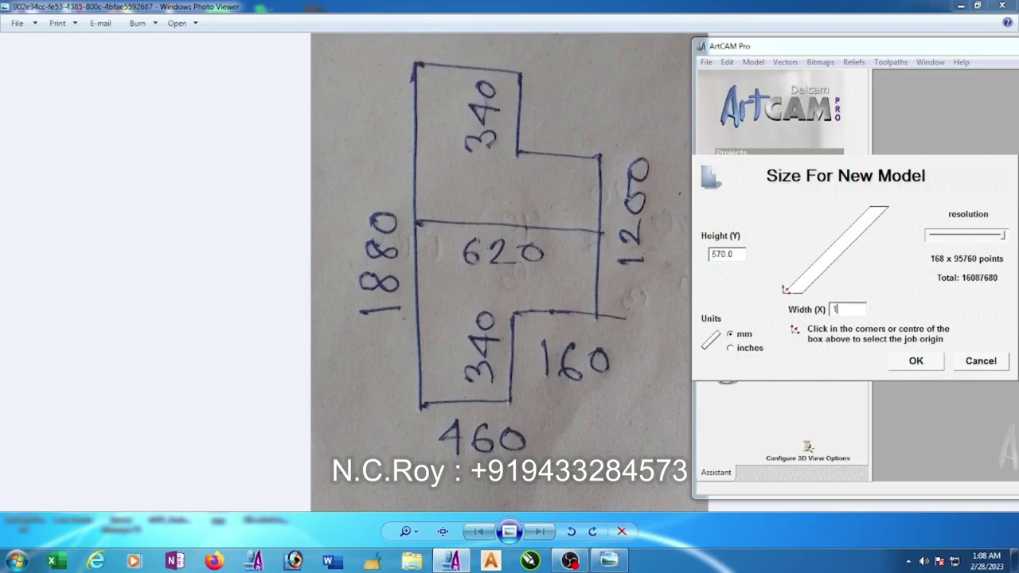
pyautogui.write('88')
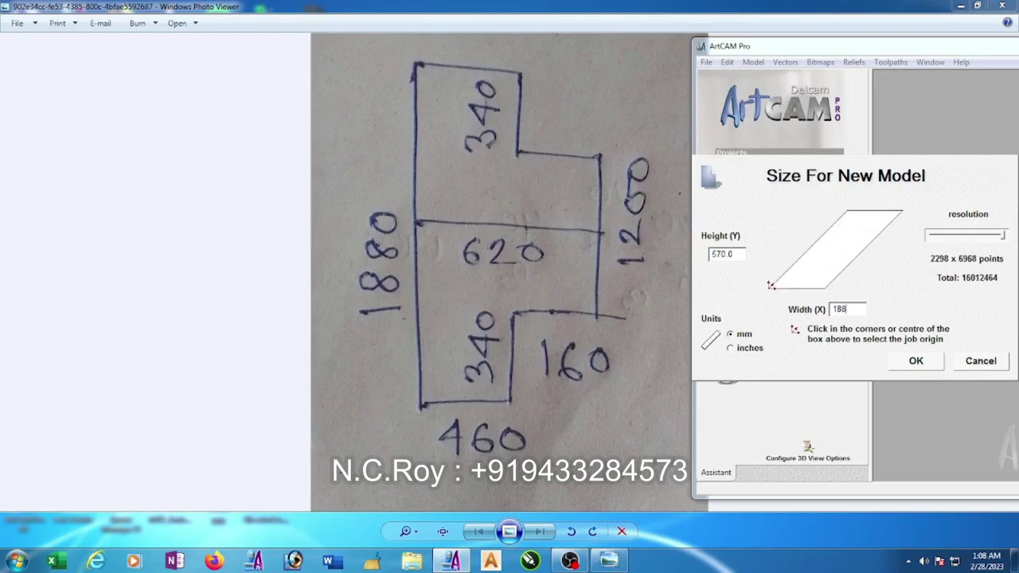
pyautogui.write('0')
pyautogui.press('Tab')
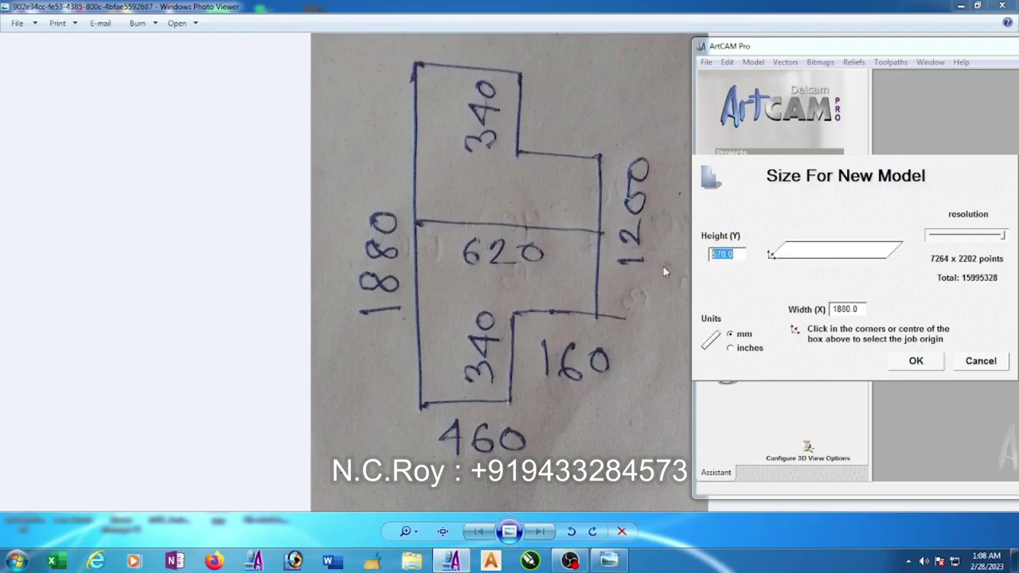
pyautogui.write('6')
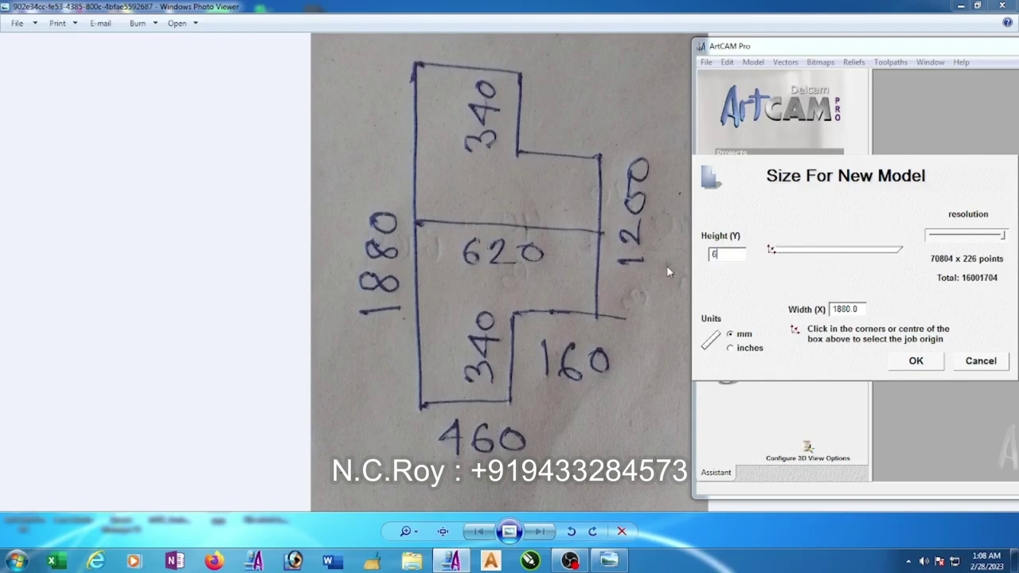
pyautogui.write('20')
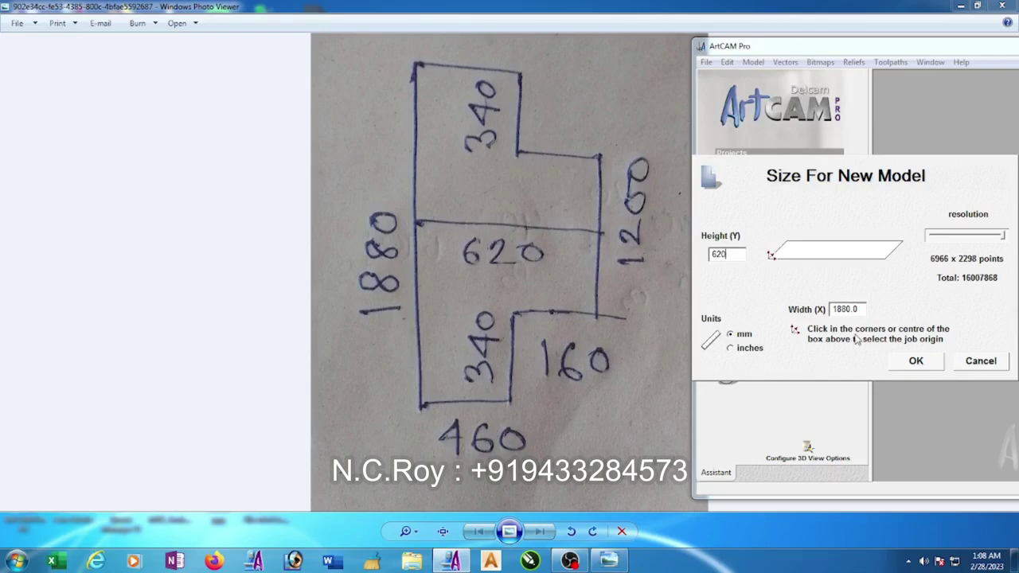
pyautogui.click(914, 363)
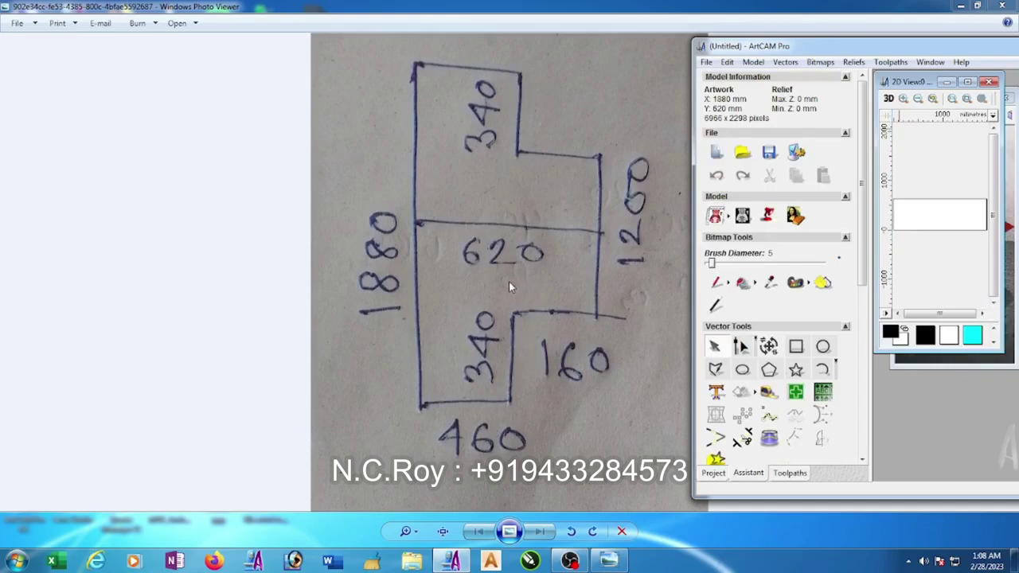
# Rotate the sketch clockwise and back counter-clockwise, leaving it in its original upright orientation
pyautogui.click(593, 532)
pyautogui.click(593, 532)
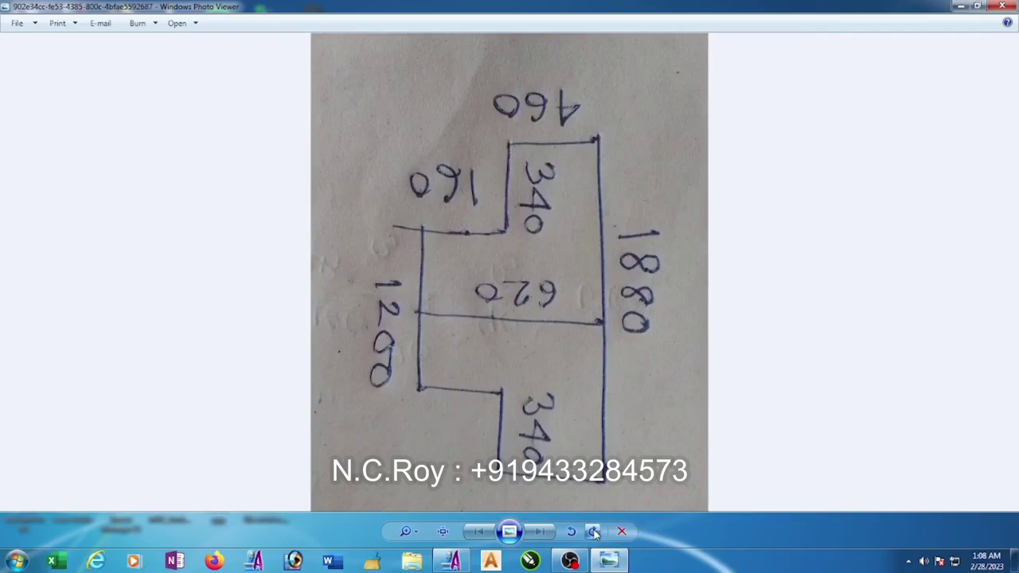
pyautogui.click(593, 532)
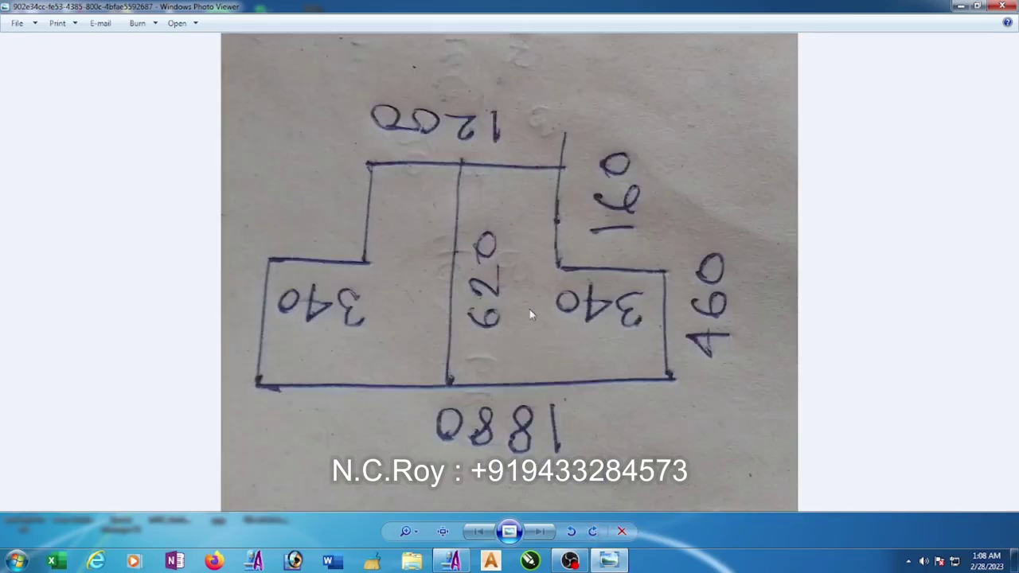
pyautogui.click(571, 532)
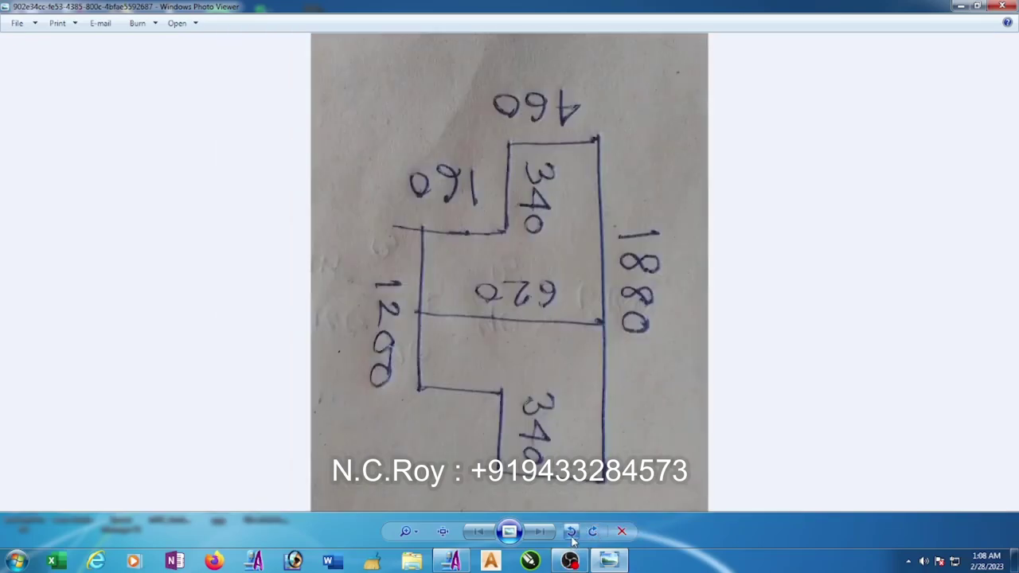
pyautogui.click(571, 532)
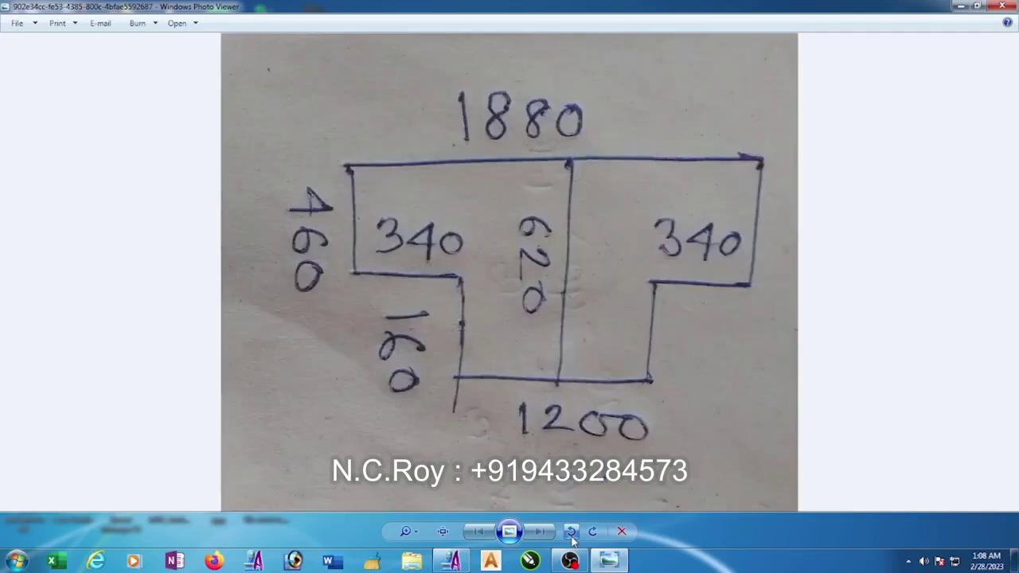
pyautogui.click(571, 532)
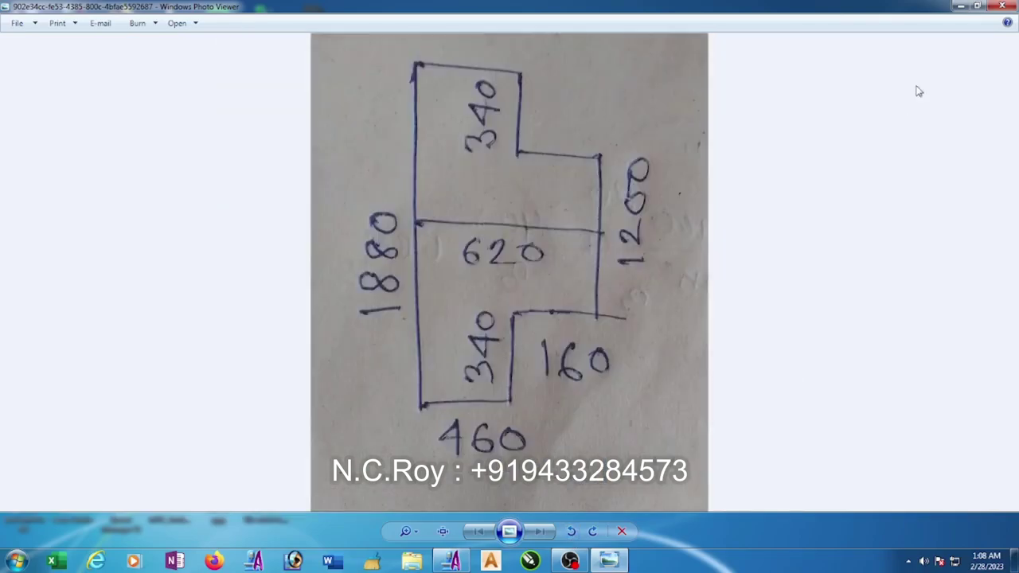
# Snap the sketch viewer to the left half with ArtCAM beside it and its 2D view maximised
pyautogui.click(978, 6)
pyautogui.moveTo(748, 10); pyautogui.dragTo(391, 9)
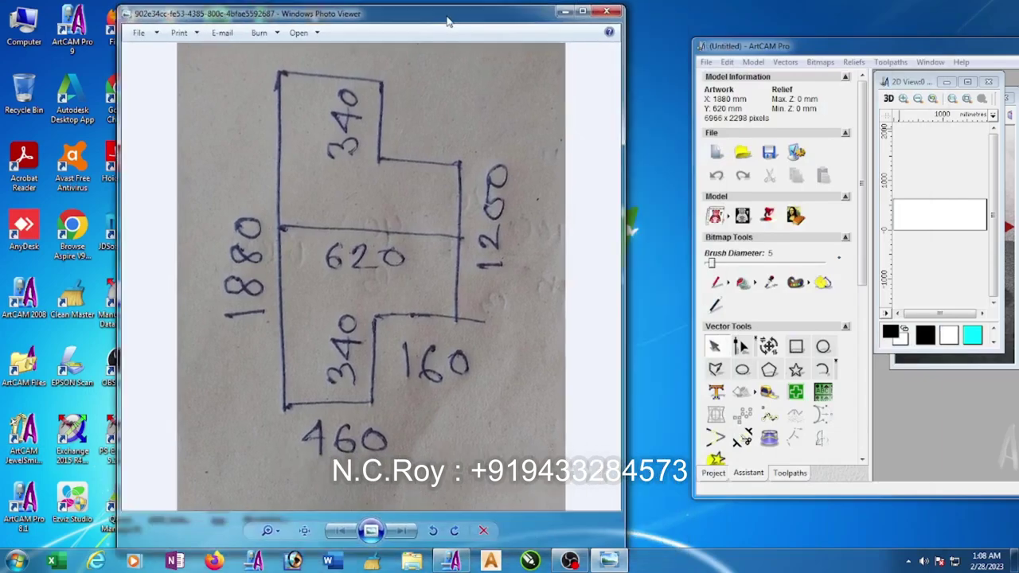
pyautogui.moveTo(839, 38)
pyautogui.mouseDown()
pyautogui.moveTo(703, 38)
pyautogui.moveTo(687, 15)
pyautogui.mouseUp()
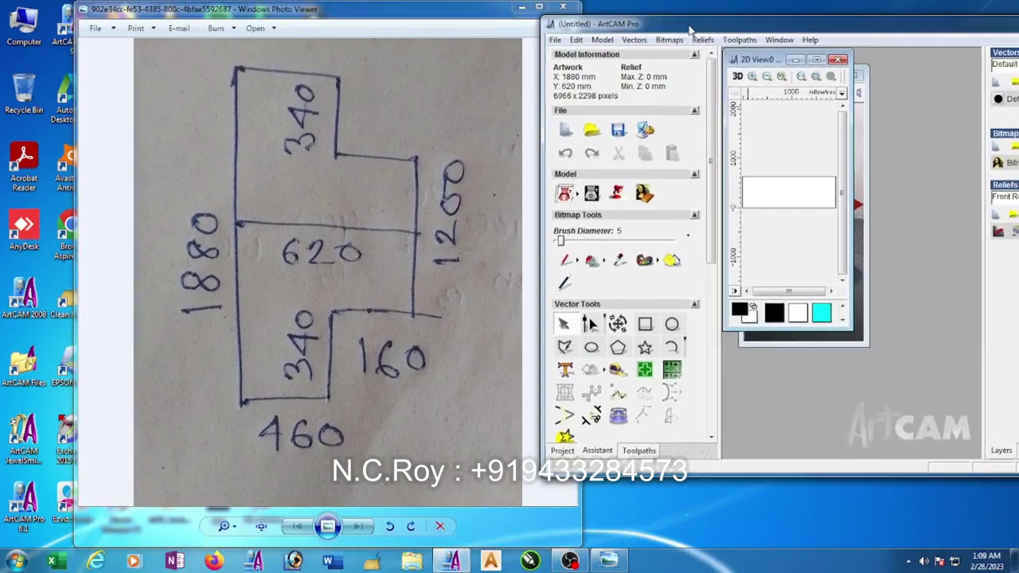
pyautogui.moveTo(856, 476); pyautogui.dragTo(856, 521)
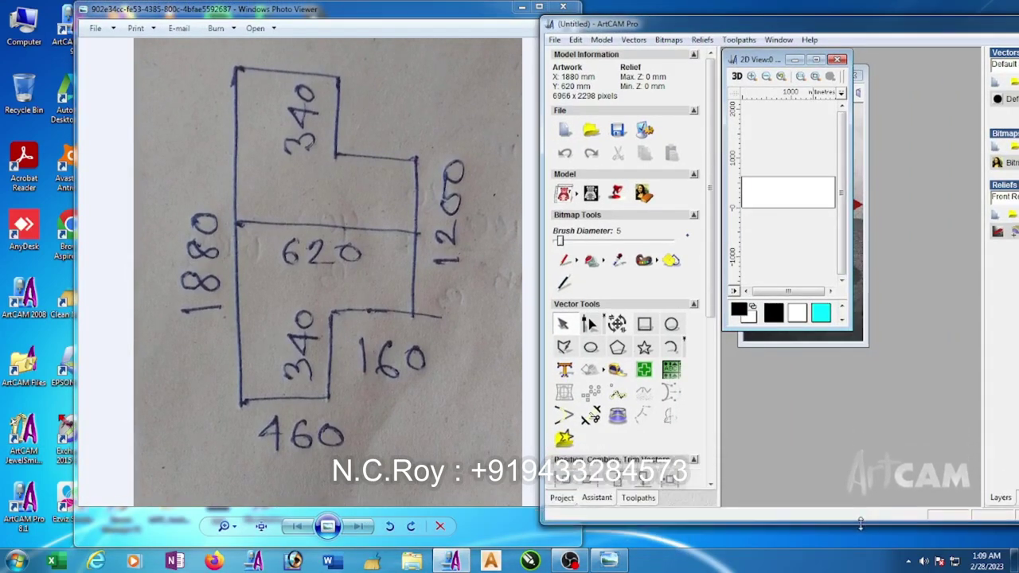
pyautogui.click(817, 59)
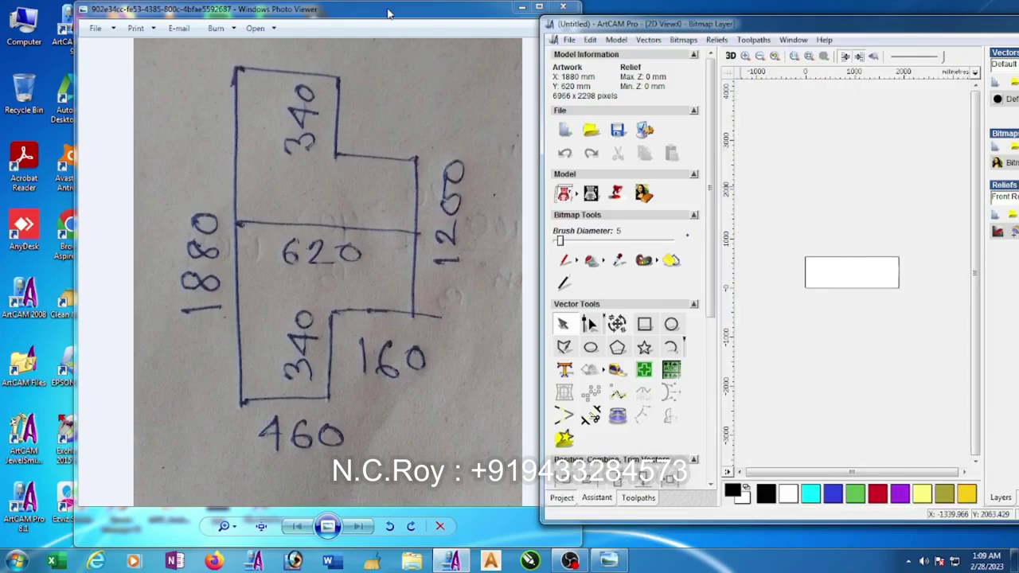
pyautogui.moveTo(390, 14); pyautogui.dragTo(4, 24)
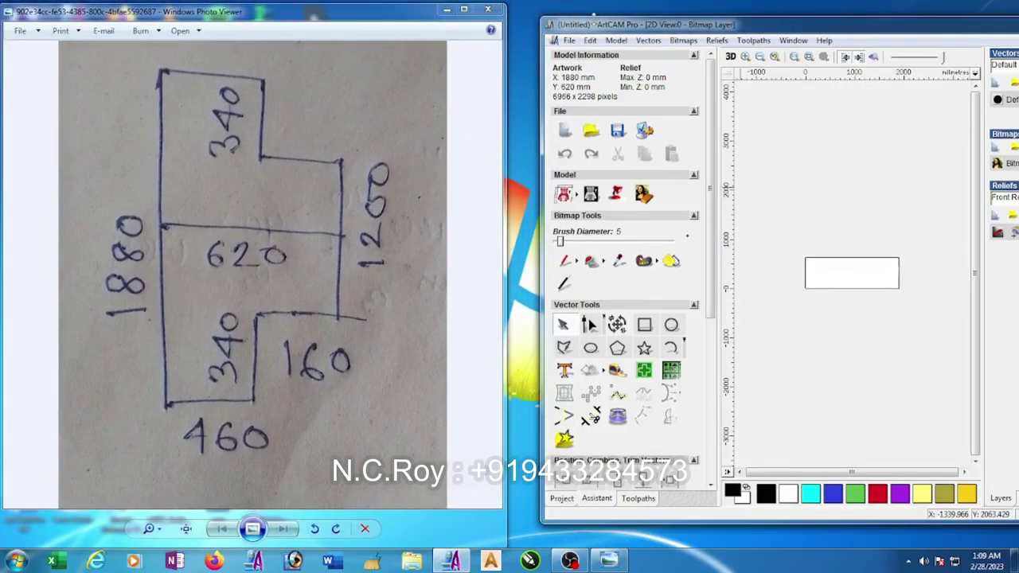
pyautogui.moveTo(679, 26); pyautogui.dragTo(615, 17)
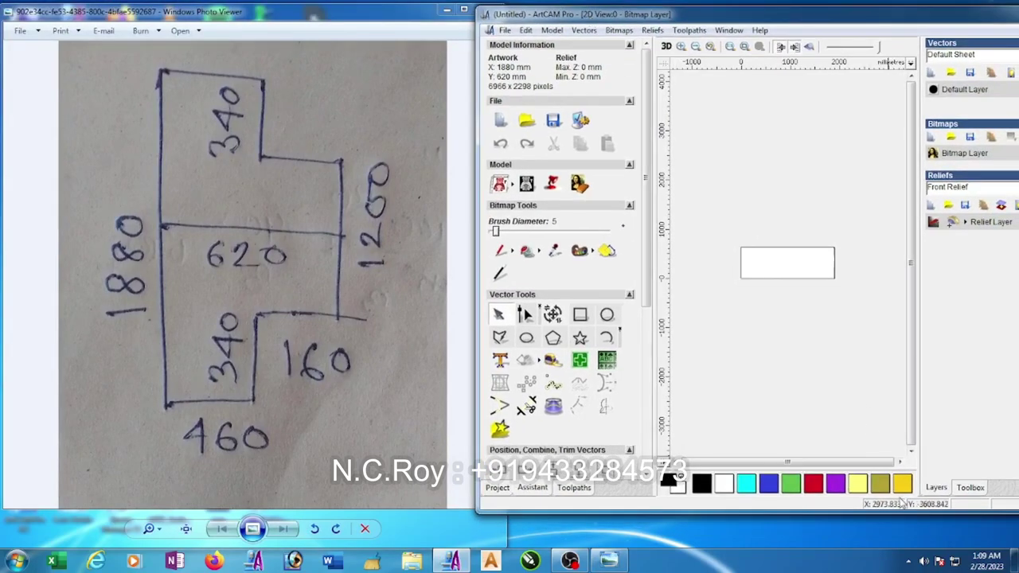
pyautogui.moveTo(902, 514); pyautogui.dragTo(902, 547)
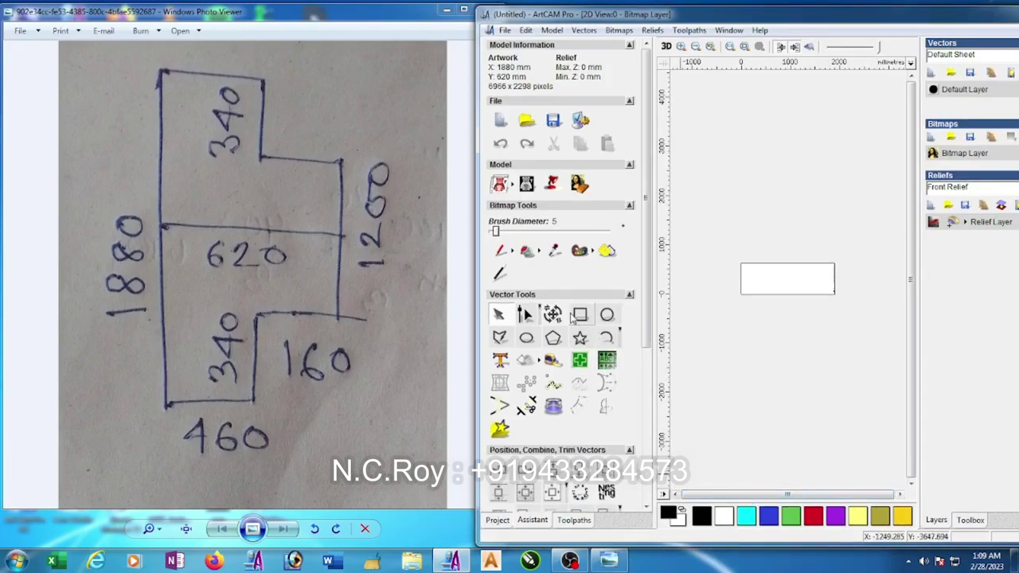
# Draw a 1880 by 620 mm rectangle and position it over the model area
pyautogui.click(580, 314)
pyautogui.moveTo(735, 255); pyautogui.dragTo(833, 288)
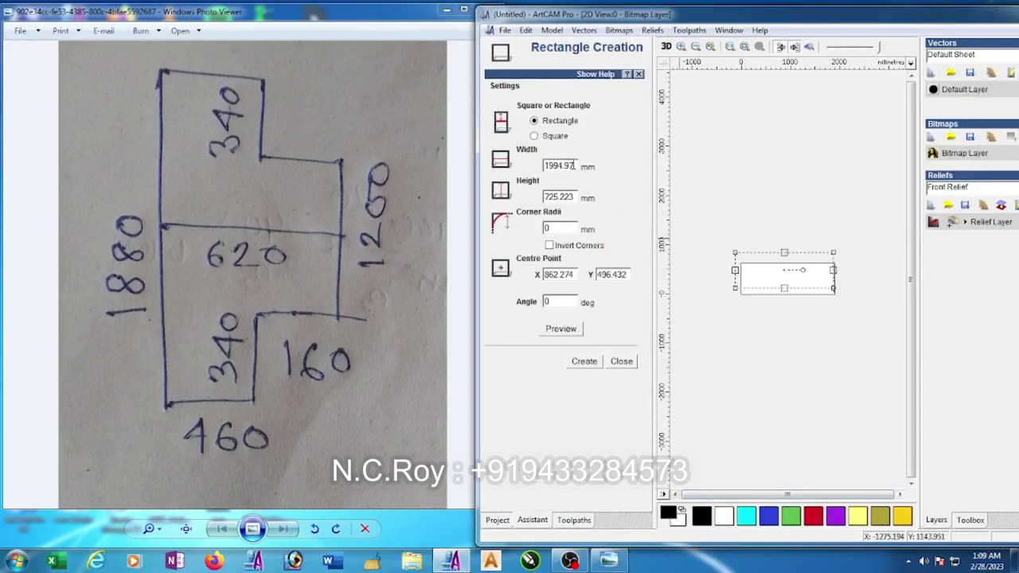
pyautogui.doubleClick(567, 164)
pyautogui.write('1880')
pyautogui.doubleClick(577, 196)
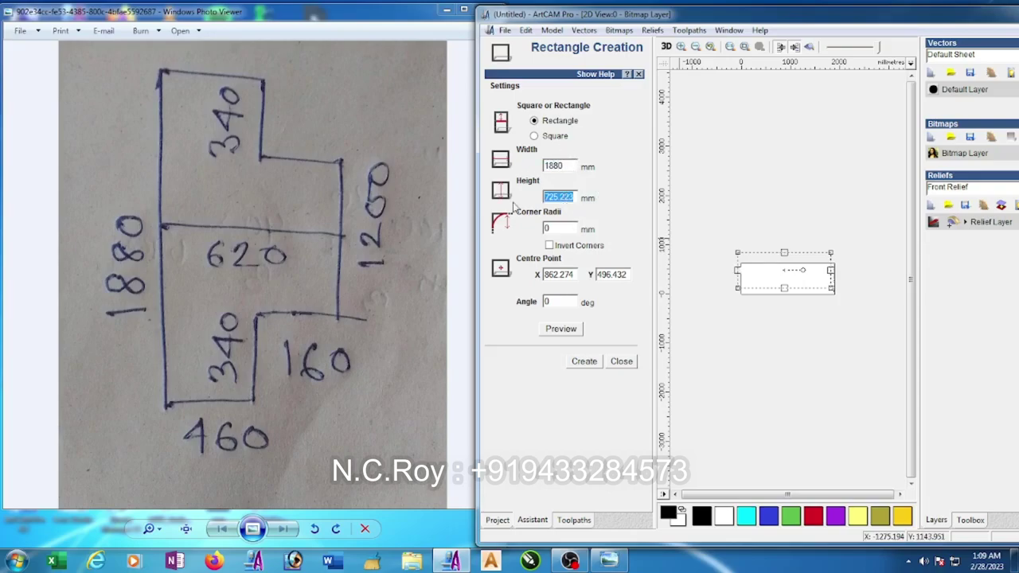
pyautogui.write('620')
pyautogui.click(583, 361)
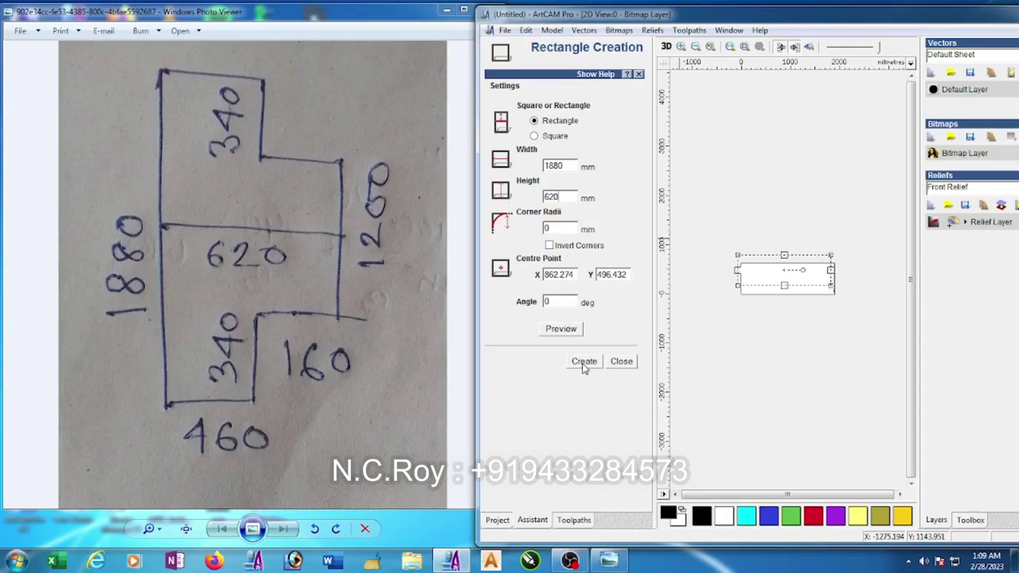
pyautogui.click(621, 362)
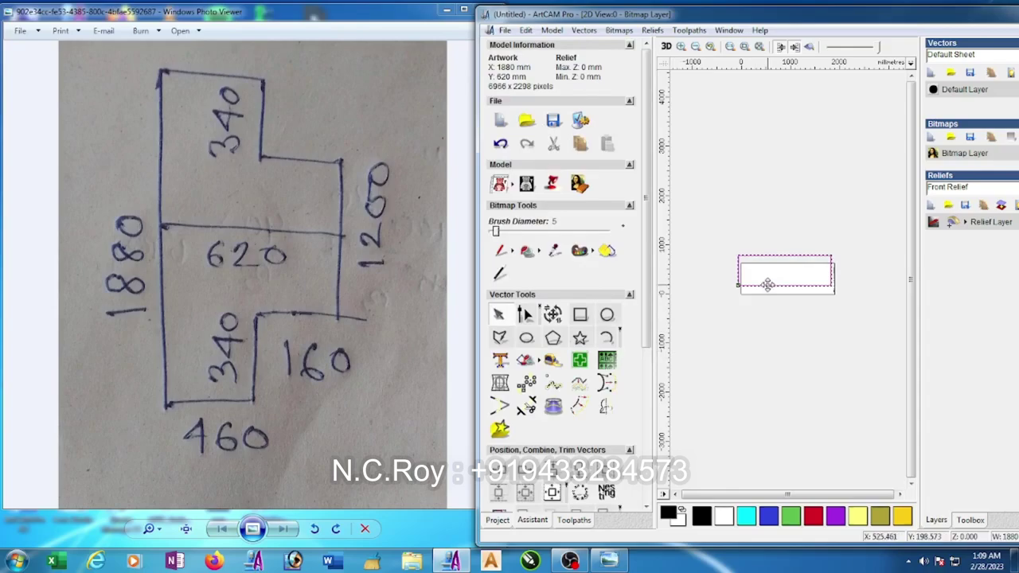
pyautogui.moveTo(768, 284); pyautogui.dragTo(768, 285)
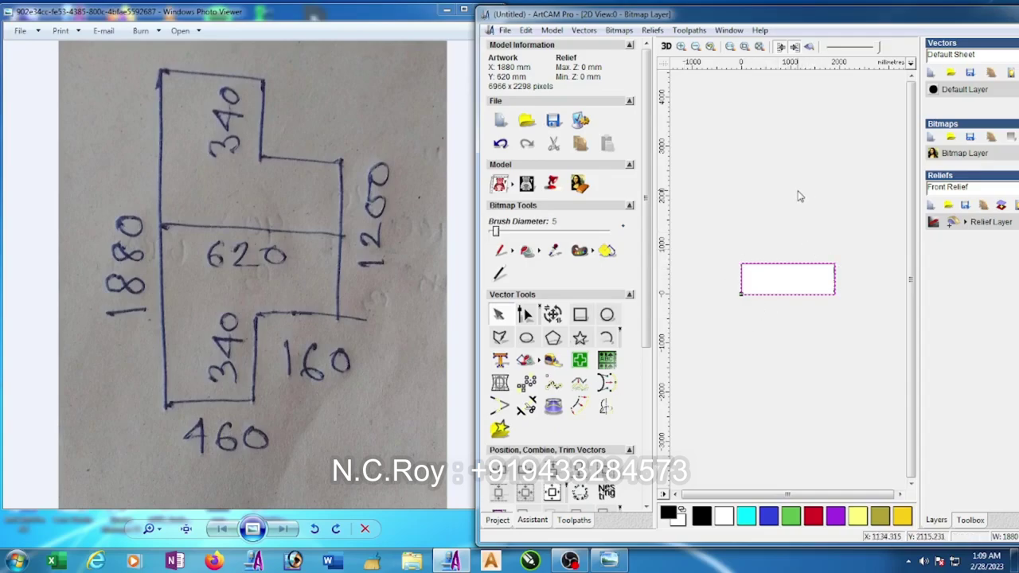
# Copy the rectangle, then unlink width and height and reduce its height to 460 mm
pyautogui.hotkey('ctrl', 'c')
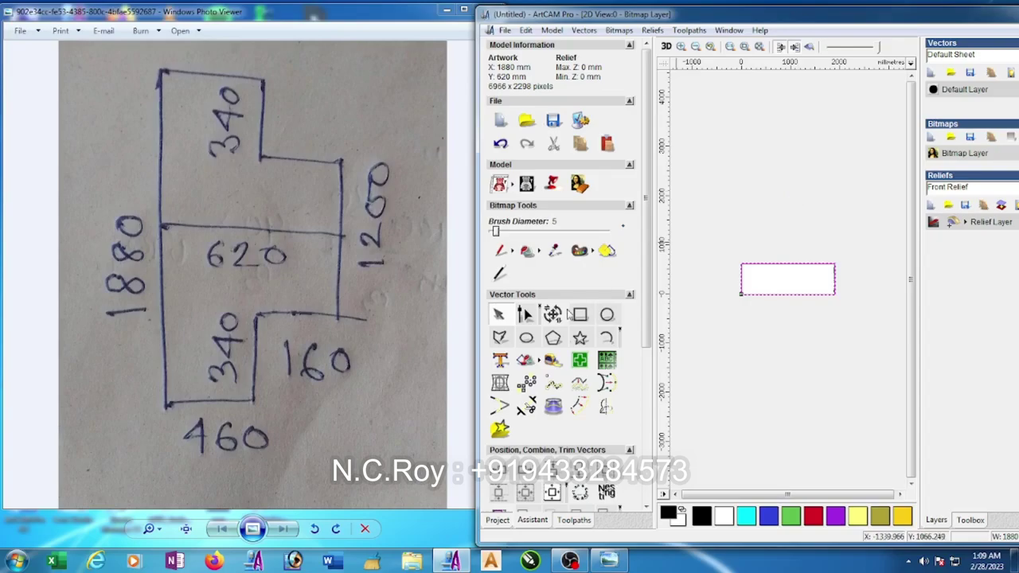
pyautogui.click(553, 314)
pyautogui.click(555, 318)
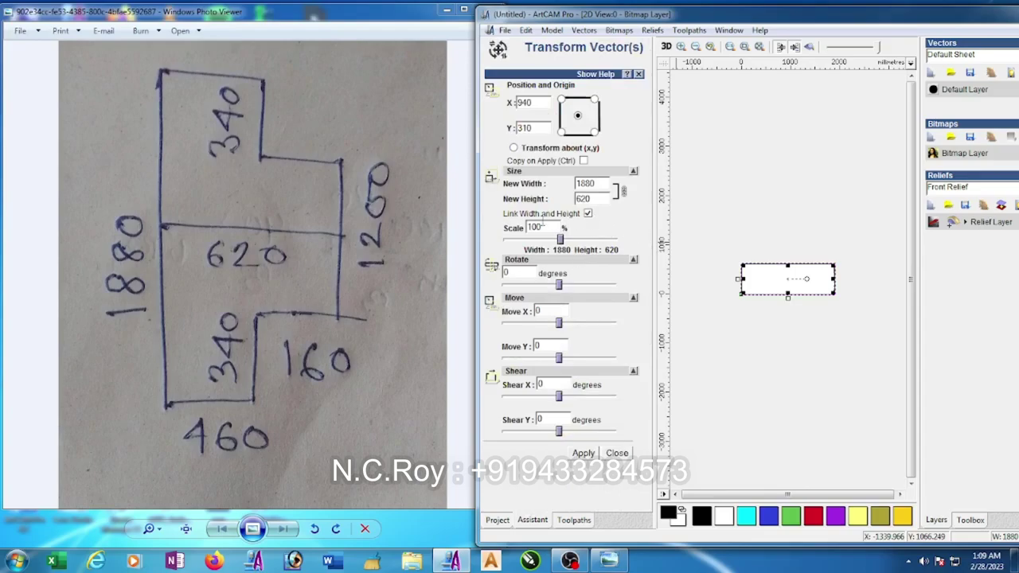
pyautogui.click(588, 215)
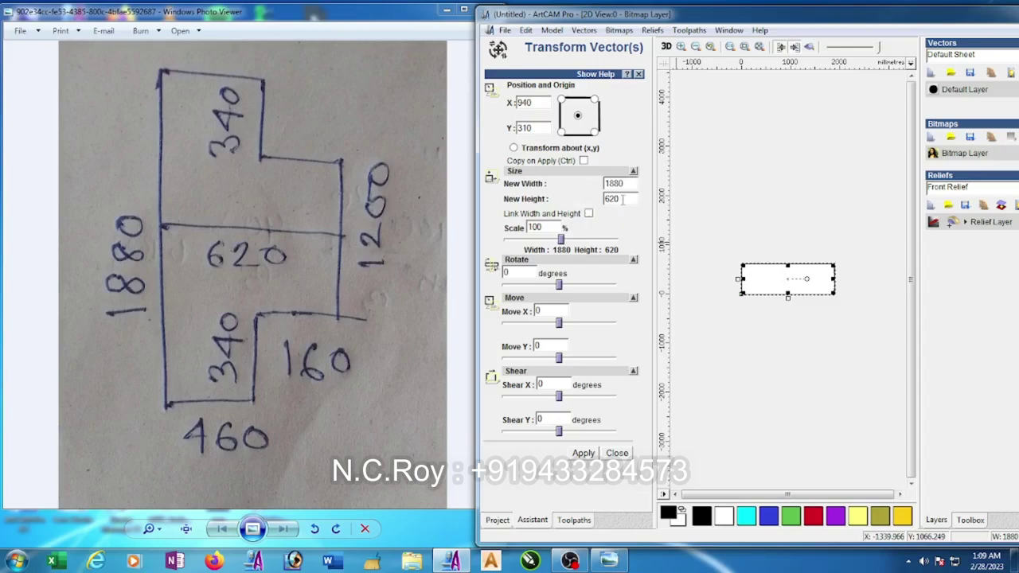
pyautogui.moveTo(626, 198); pyautogui.dragTo(562, 209)
pyautogui.write('4')
pyautogui.click(586, 454)
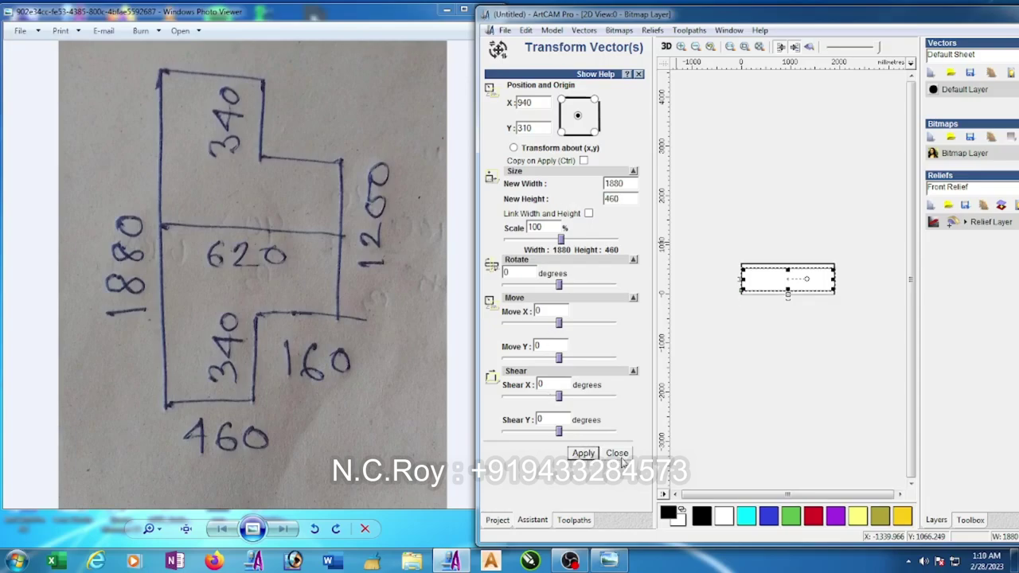
pyautogui.click(617, 454)
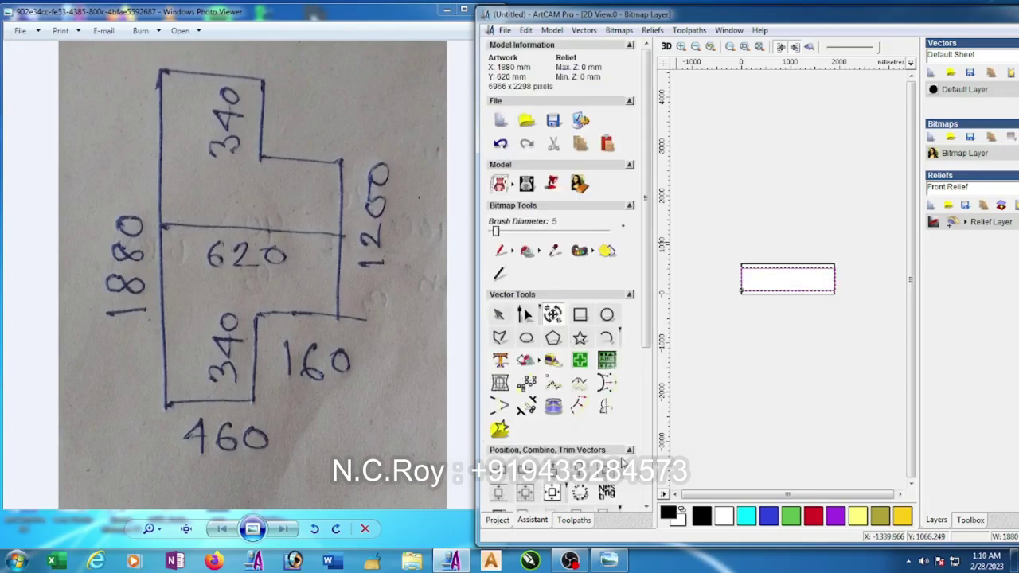
# Select the 620-high rectangle and narrow it to 1200 mm wide with width and height unlinked
pyautogui.click(781, 298)
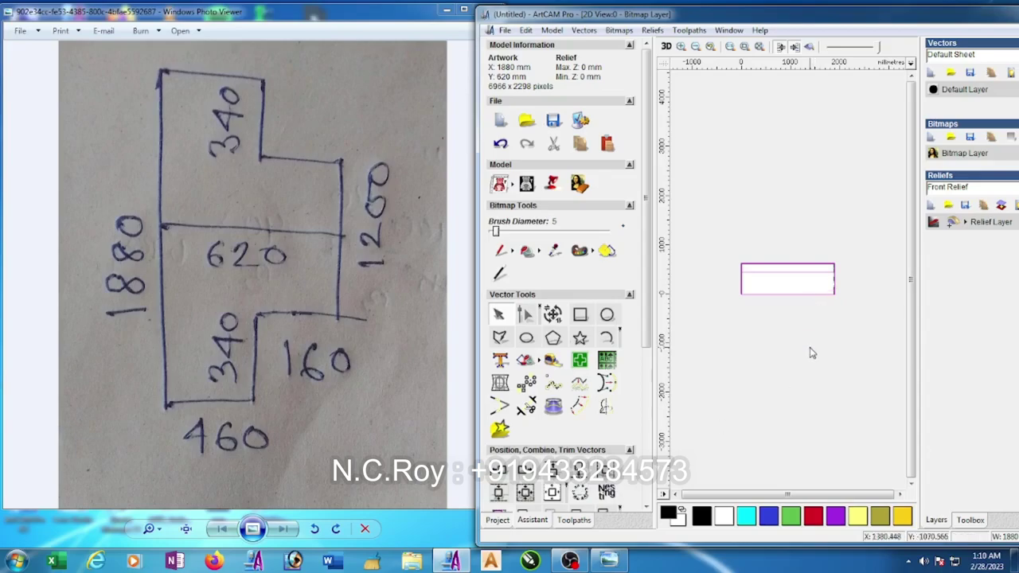
pyautogui.click(807, 269)
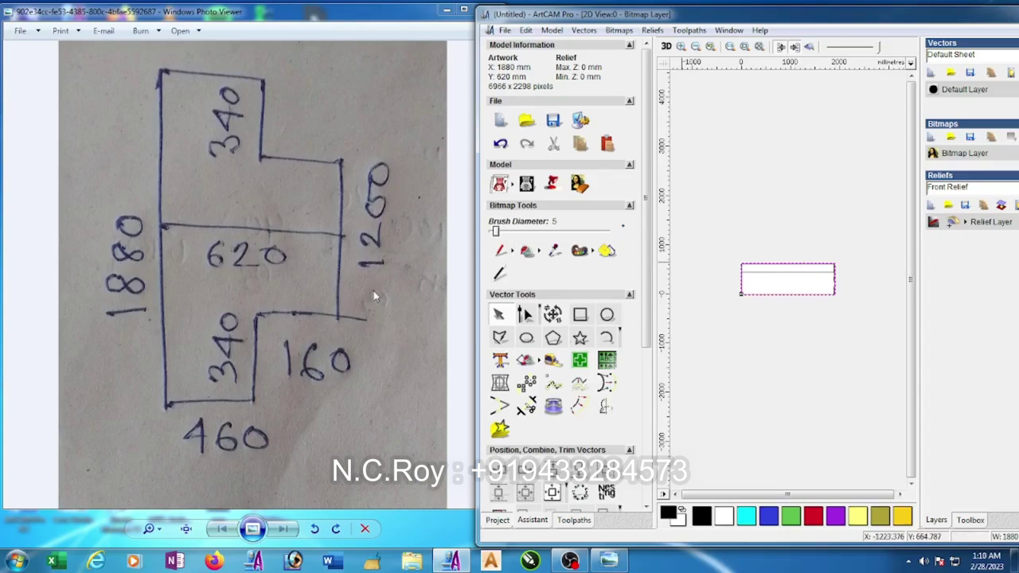
pyautogui.click(552, 314)
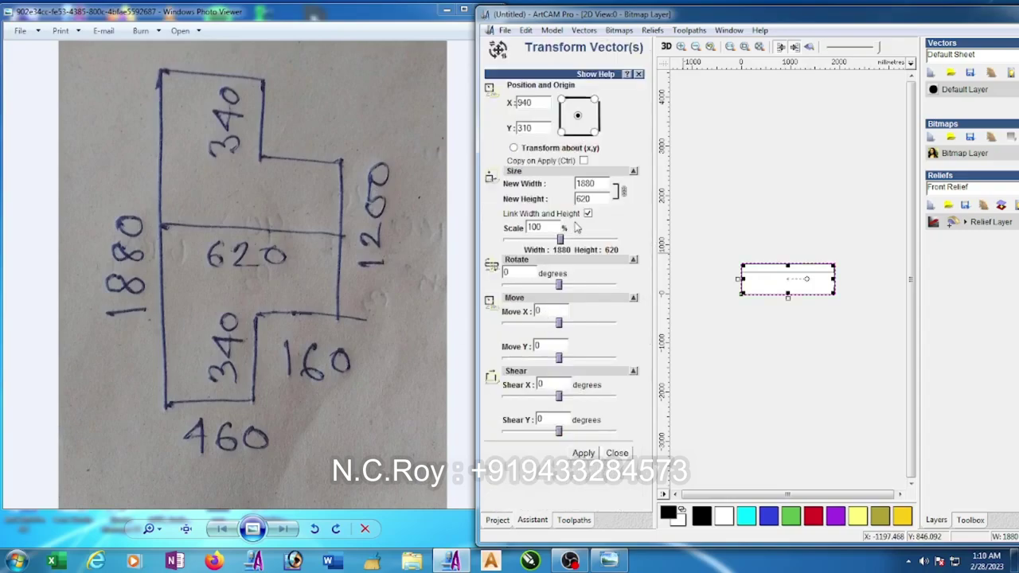
pyautogui.click(588, 215)
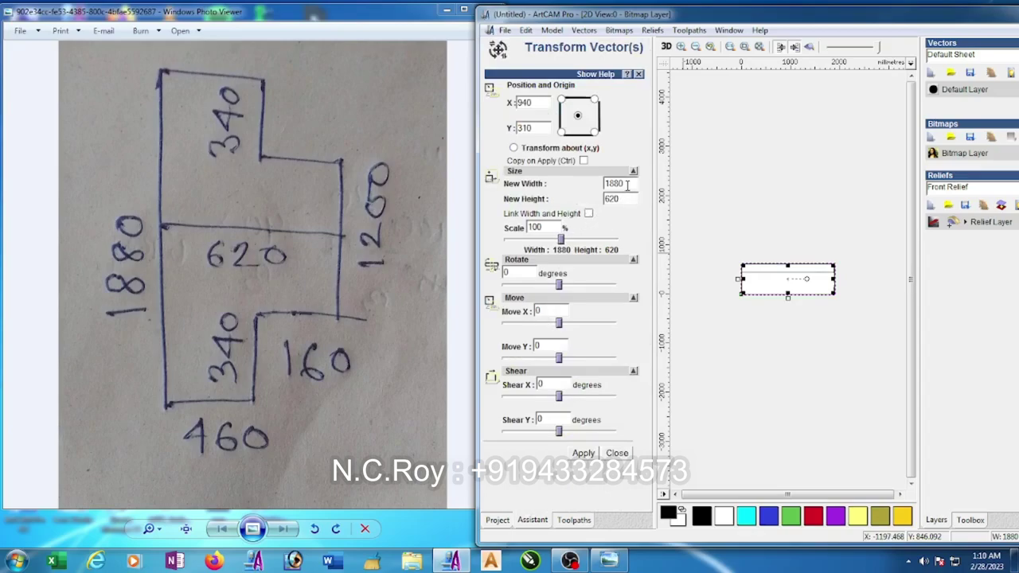
pyautogui.moveTo(628, 185); pyautogui.dragTo(590, 185)
pyautogui.write('12')
pyautogui.write('00')
pyautogui.click(592, 458)
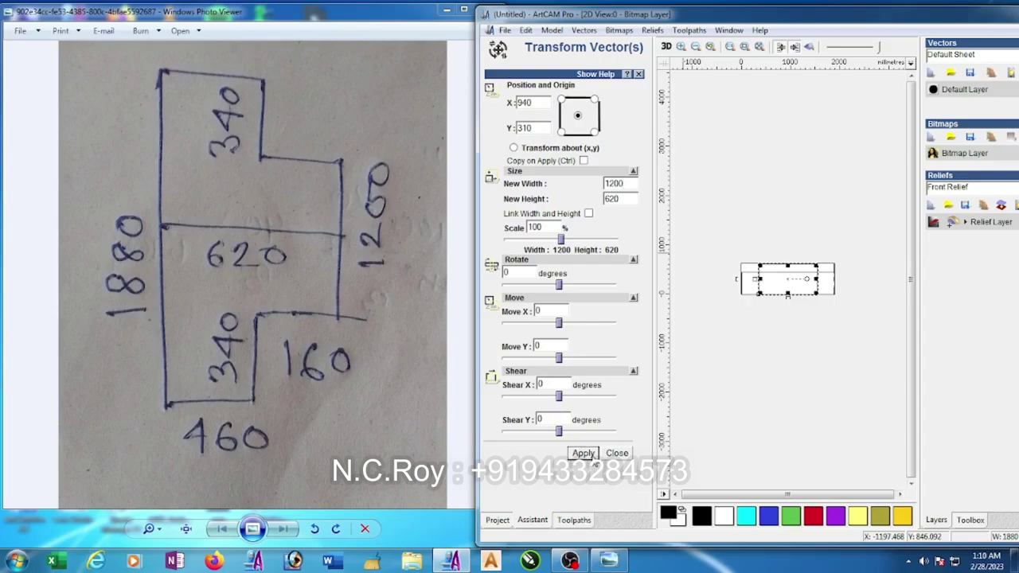
pyautogui.click(615, 454)
pyautogui.click(773, 423)
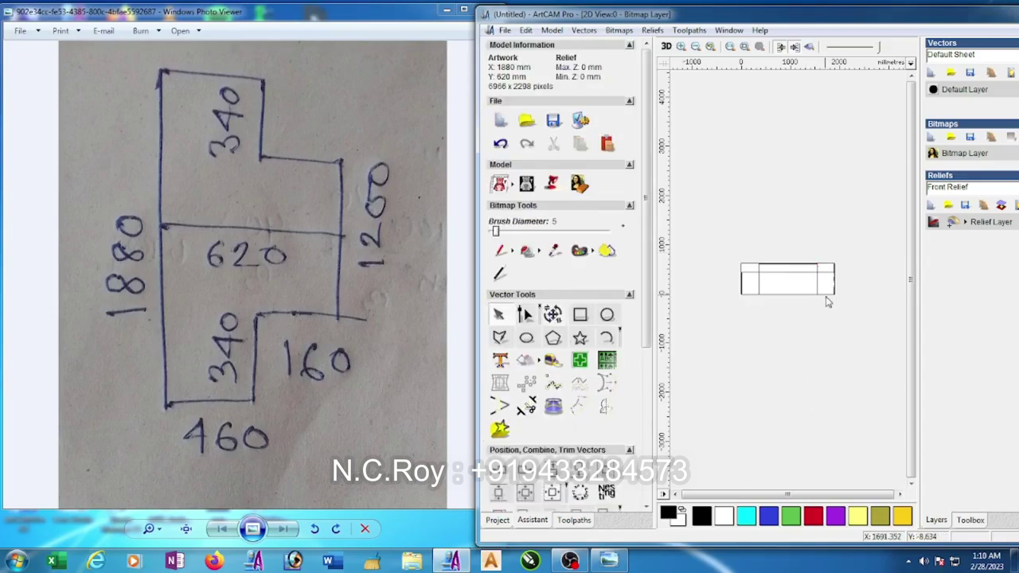
pyautogui.scroll(2, 787, 285)
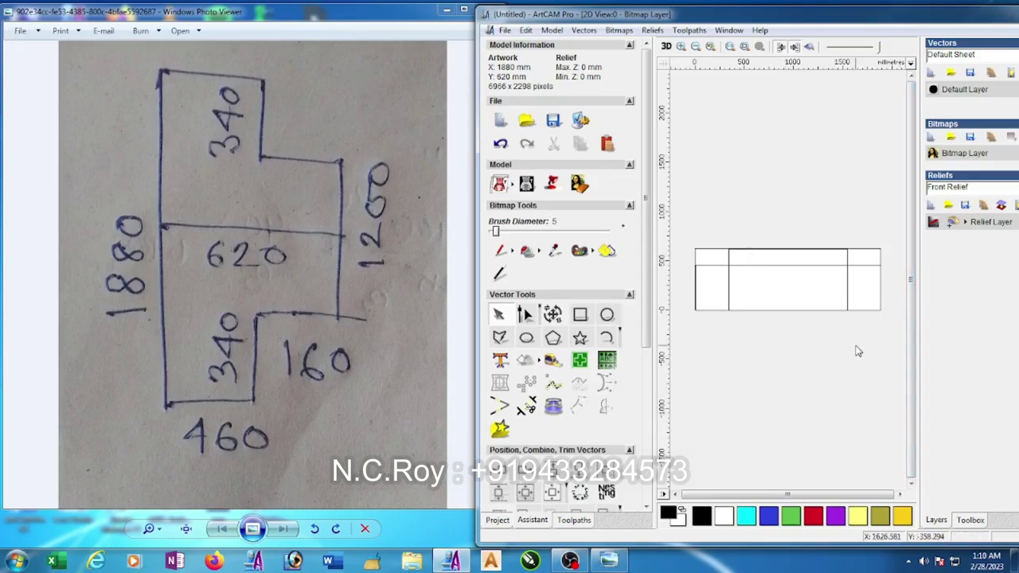
# Maximise ArtCAM Pro over the sketch and zoom the 2D view onto the divided outline
pyautogui.doubleClick(871, 17)
pyautogui.scroll(2, 542, 288)
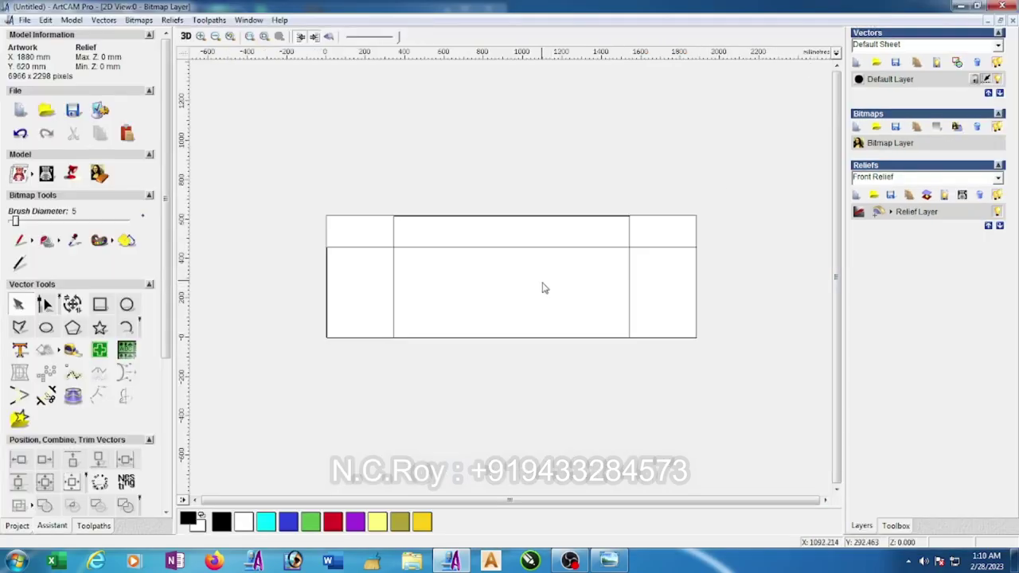
pyautogui.scroll(1, 567, 283)
pyautogui.scroll(-1, 568, 287)
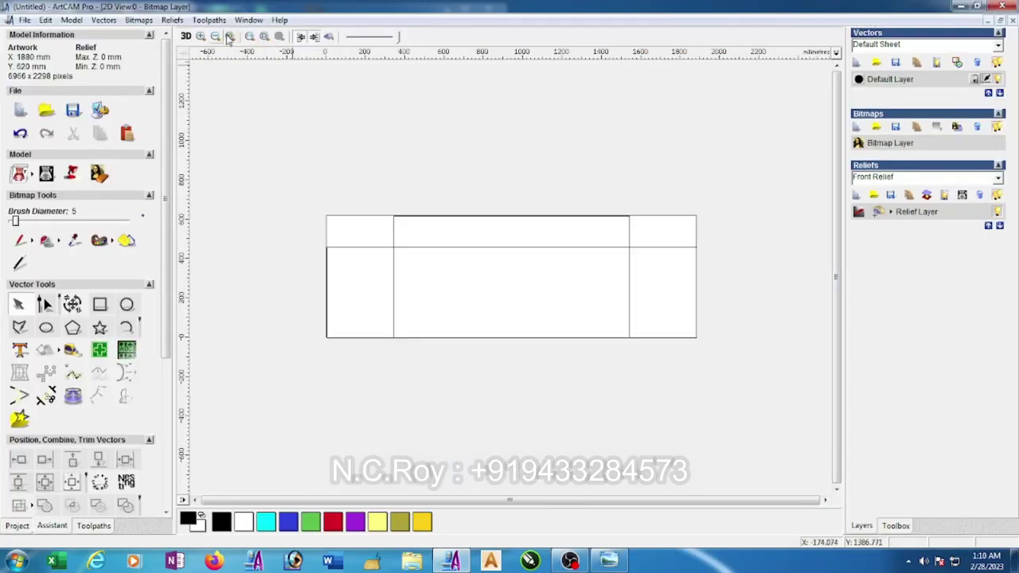
# Paste the 'head calendula' relief file from the Desktop using Relief > Paste
pyautogui.click(173, 20)
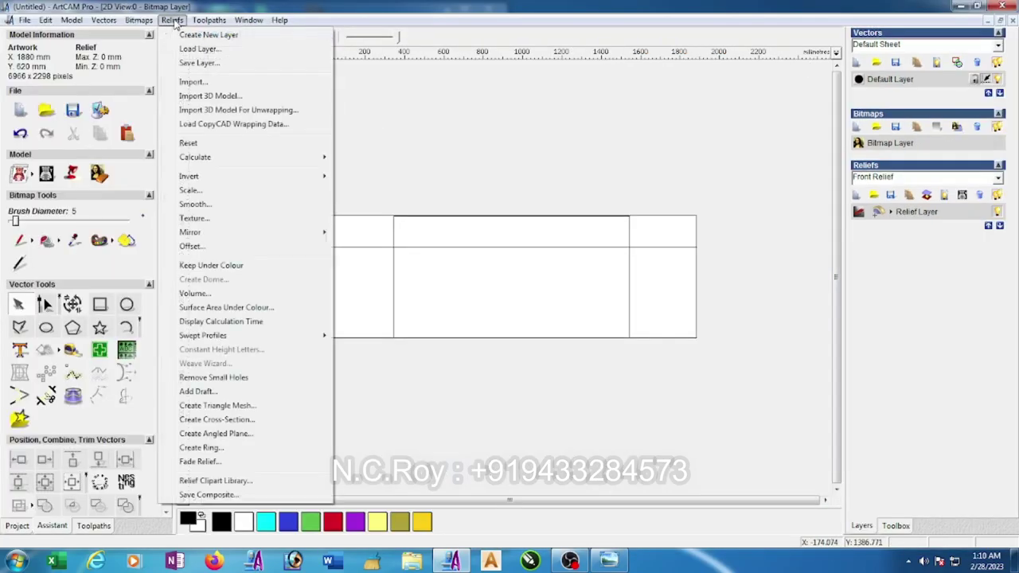
pyautogui.click(192, 83)
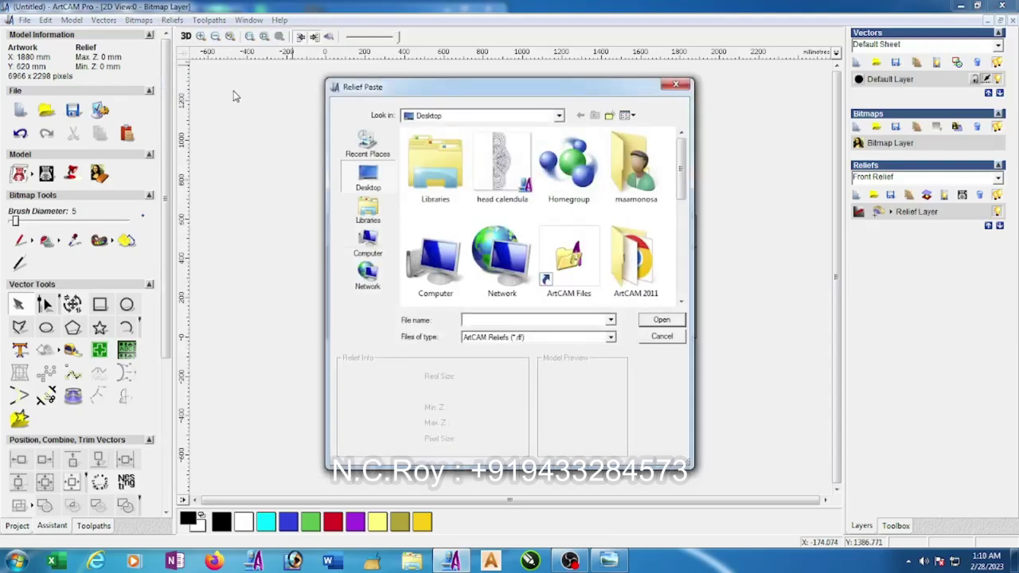
pyautogui.click(502, 174)
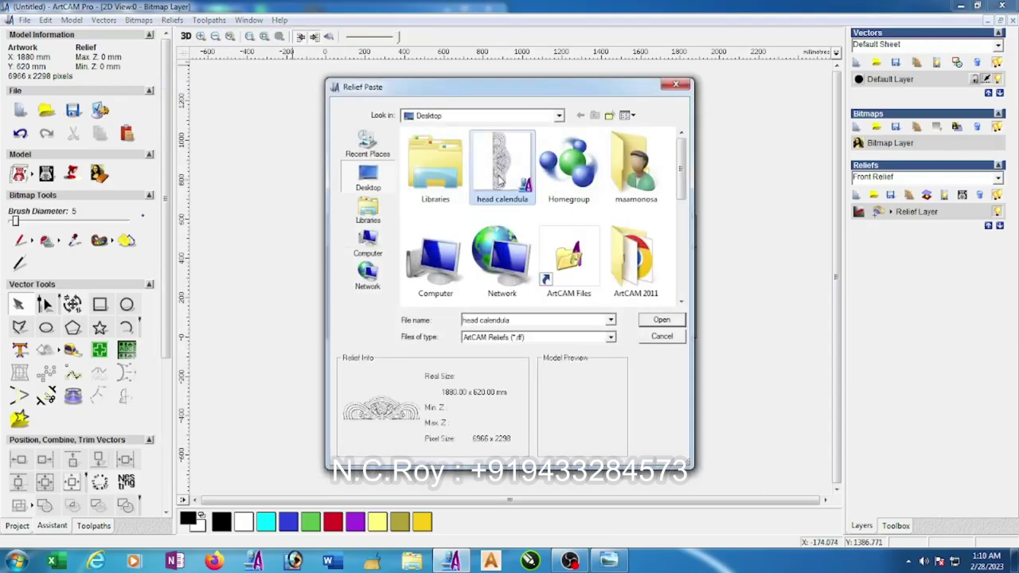
pyautogui.click(659, 322)
pyautogui.click(659, 322)
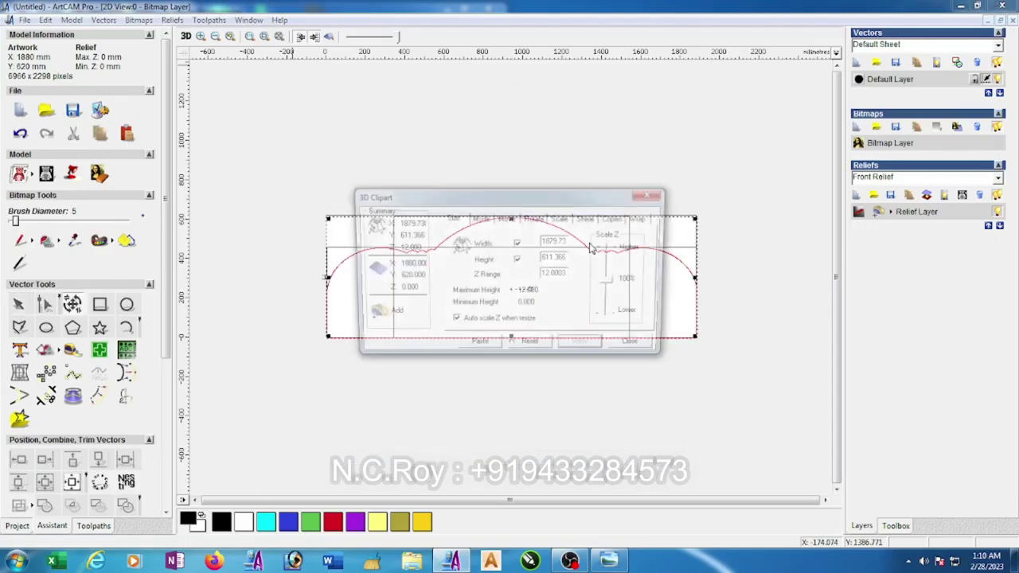
# Resize the pasted relief to 1880 by 620 mm, checking the dimensions against the sketch
pyautogui.moveTo(575, 200)
pyautogui.mouseDown()
pyautogui.moveTo(461, 351)
pyautogui.moveTo(338, 173)
pyautogui.moveTo(309, 104)
pyautogui.mouseUp()
pyautogui.doubleClick(308, 137)
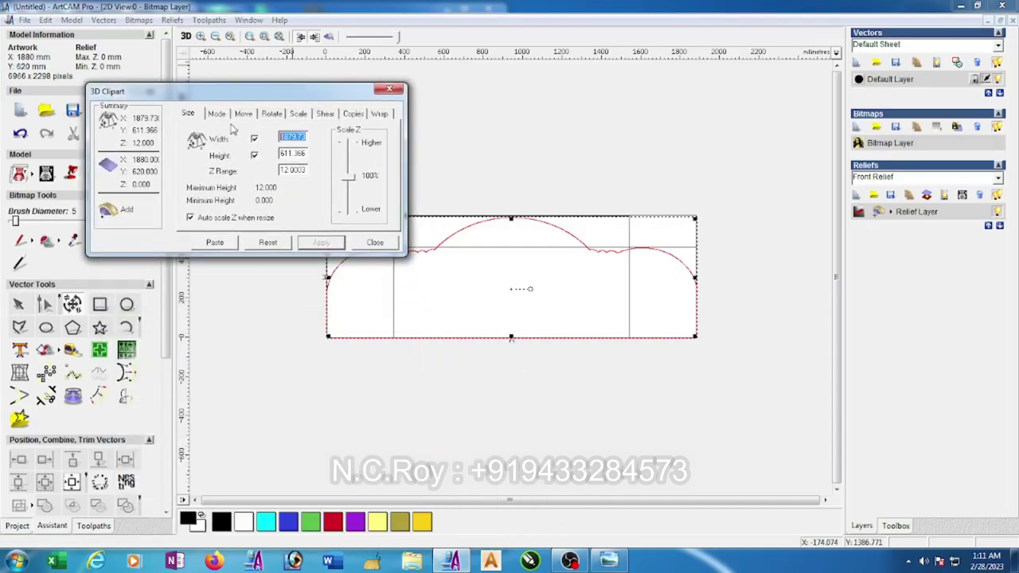
pyautogui.write('1880')
pyautogui.click(609, 561)
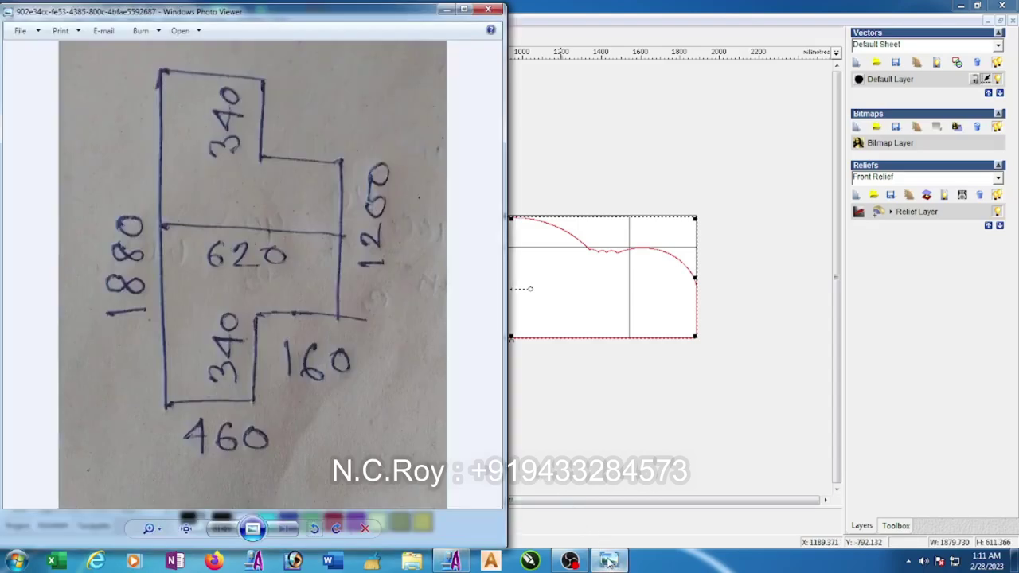
pyautogui.click(609, 561)
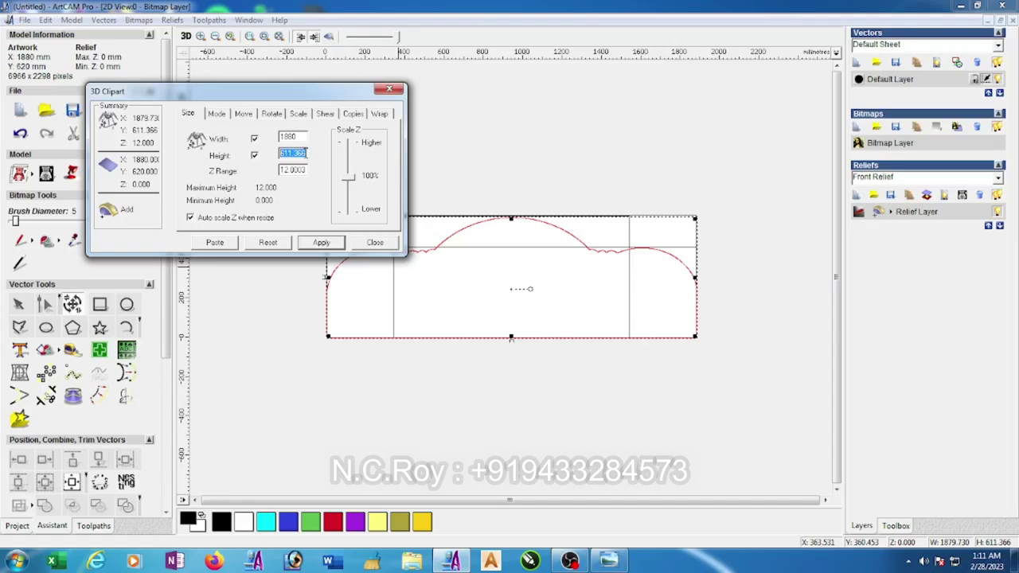
pyautogui.write('620')
pyautogui.click(321, 243)
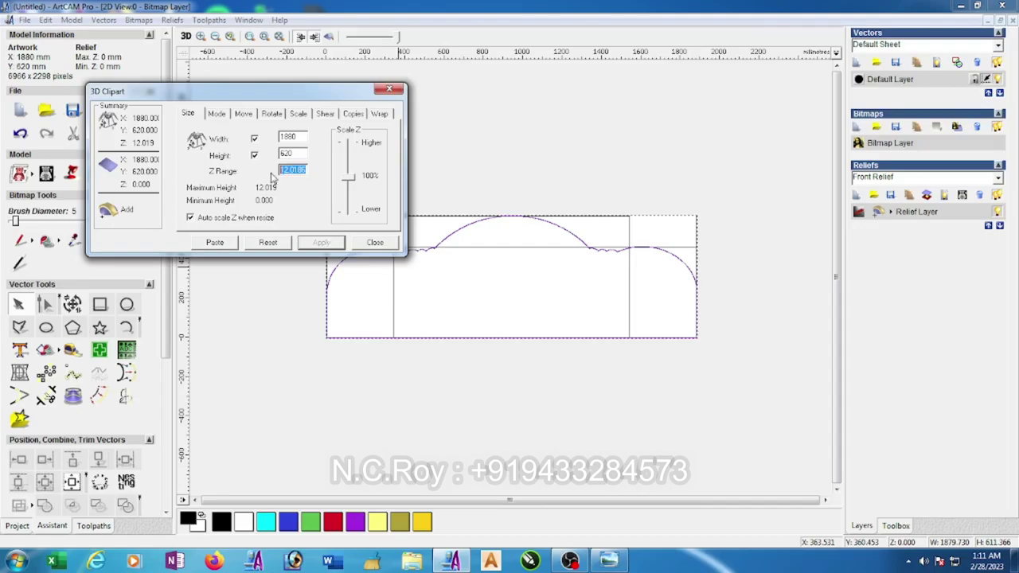
# Set the relief's Z range to 12 and select its outline vector
pyautogui.write('12')
pyautogui.click(321, 242)
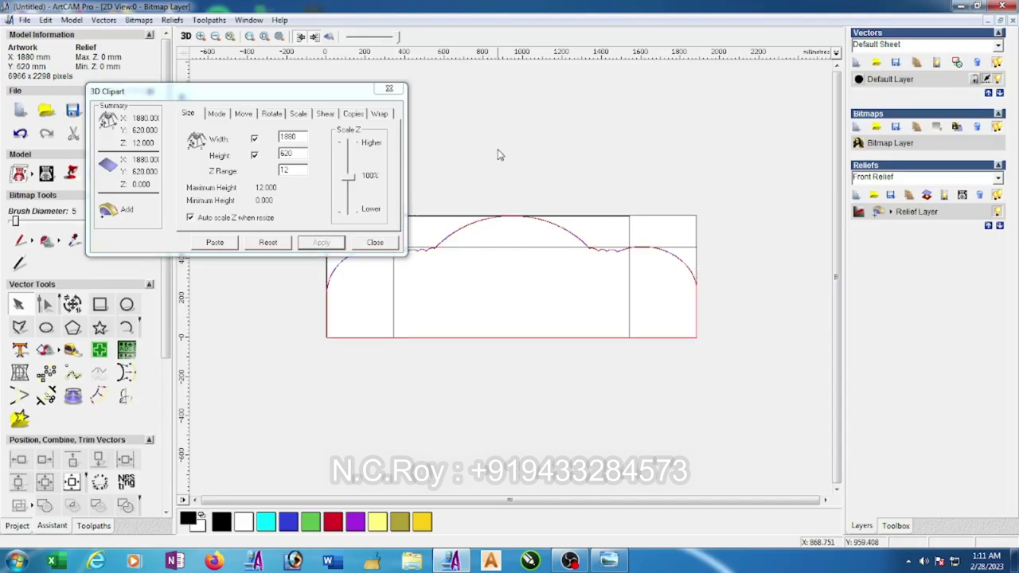
pyautogui.click(552, 228)
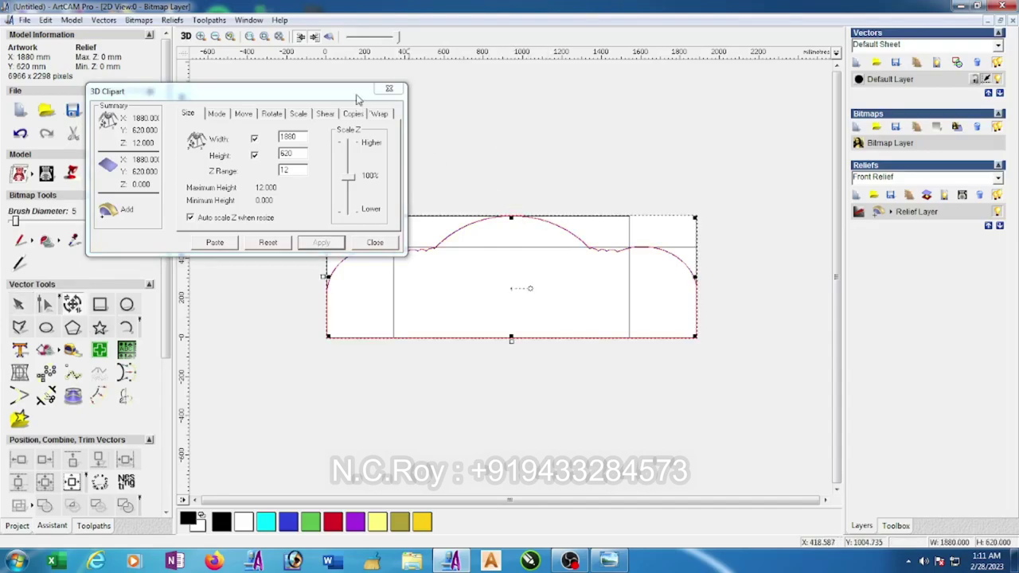
pyautogui.moveTo(349, 92); pyautogui.dragTo(271, 73)
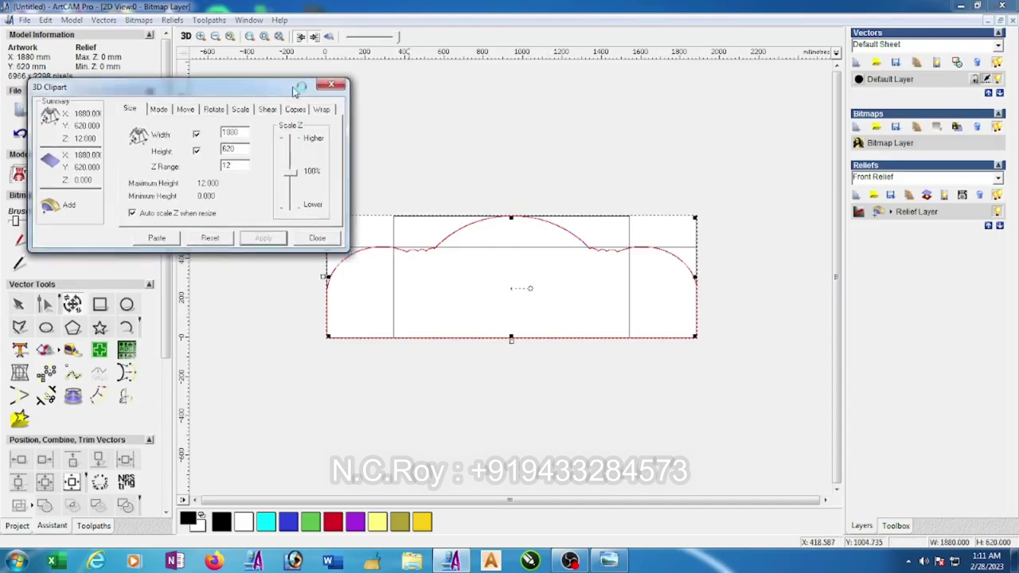
pyautogui.click(417, 130)
pyautogui.scroll(3, 391, 231)
pyautogui.scroll(-1, 382, 205)
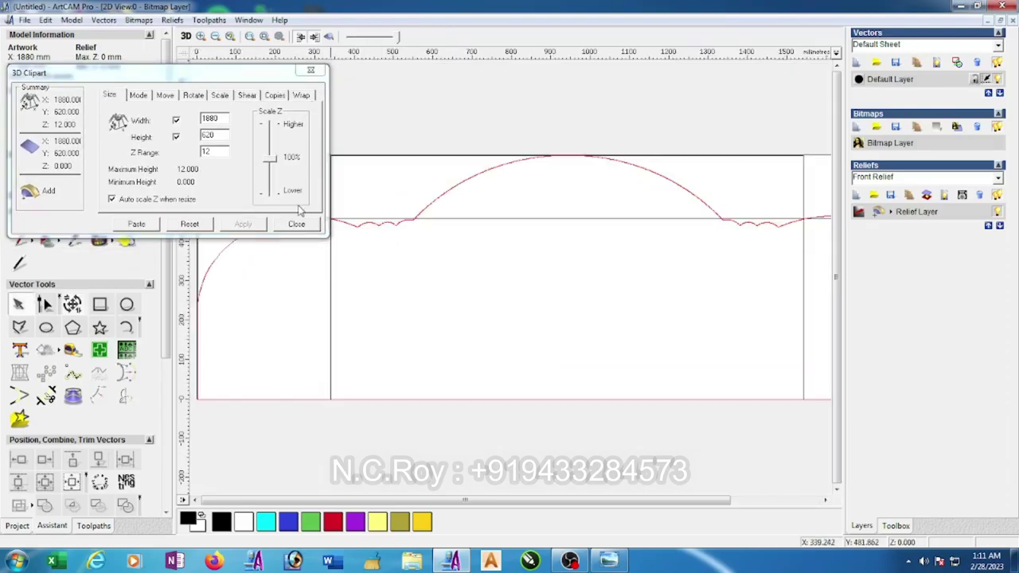
pyautogui.moveTo(251, 71); pyautogui.dragTo(115, 66)
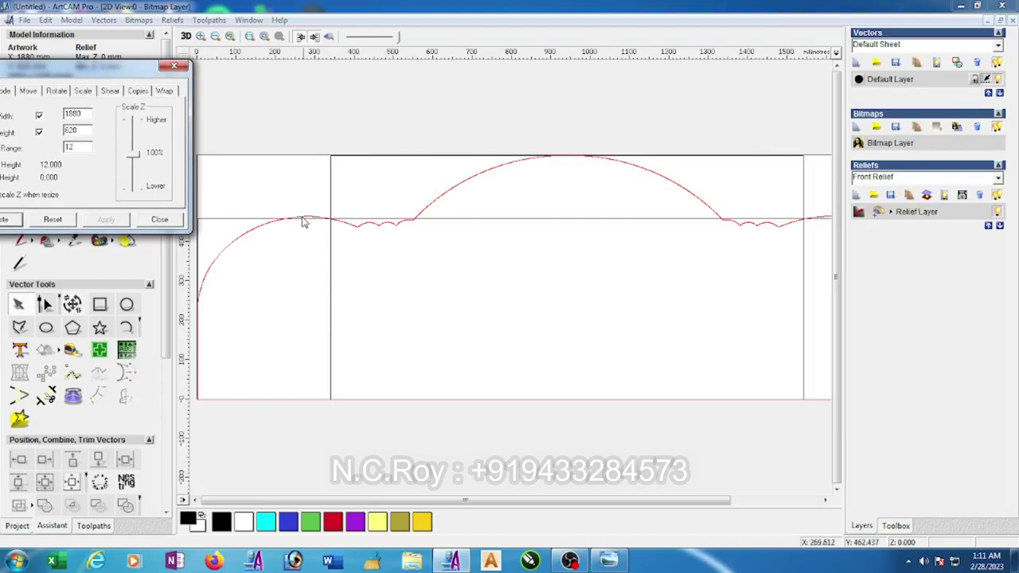
pyautogui.click(406, 197)
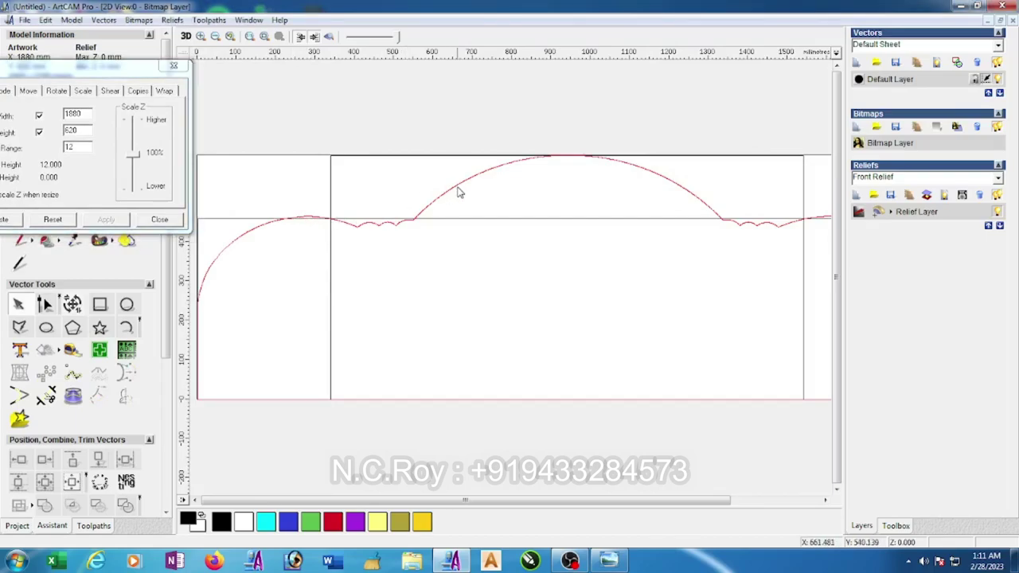
pyautogui.click(458, 185)
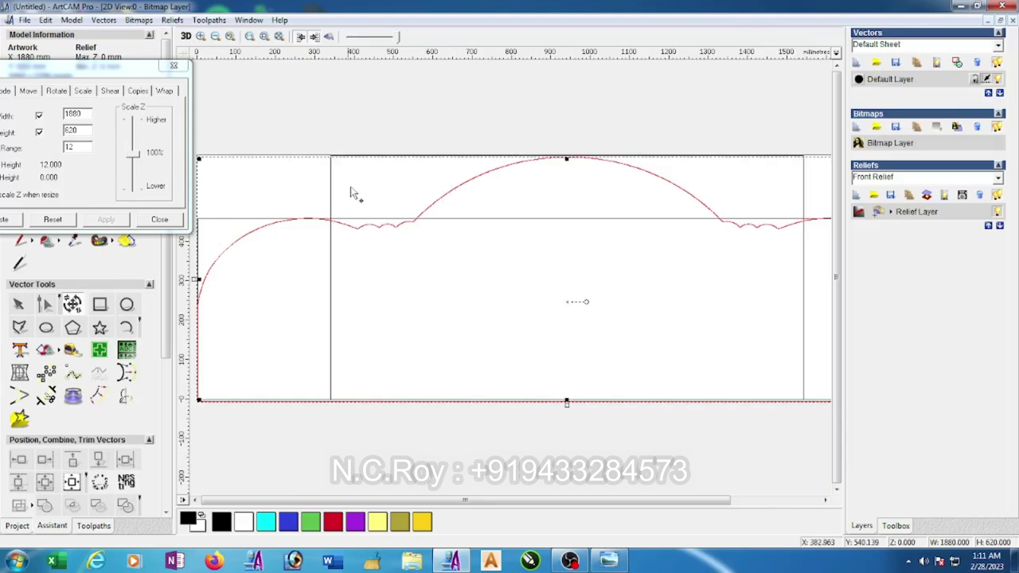
pyautogui.scroll(1, 351, 191)
pyautogui.scroll(1, 446, 207)
pyautogui.scroll(1, 509, 262)
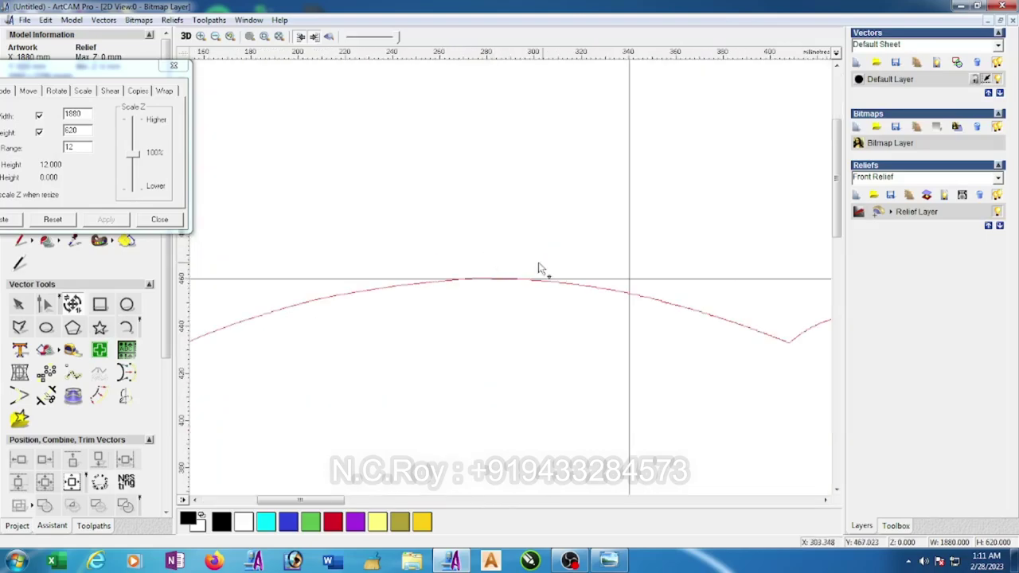
pyautogui.scroll(1, 526, 271)
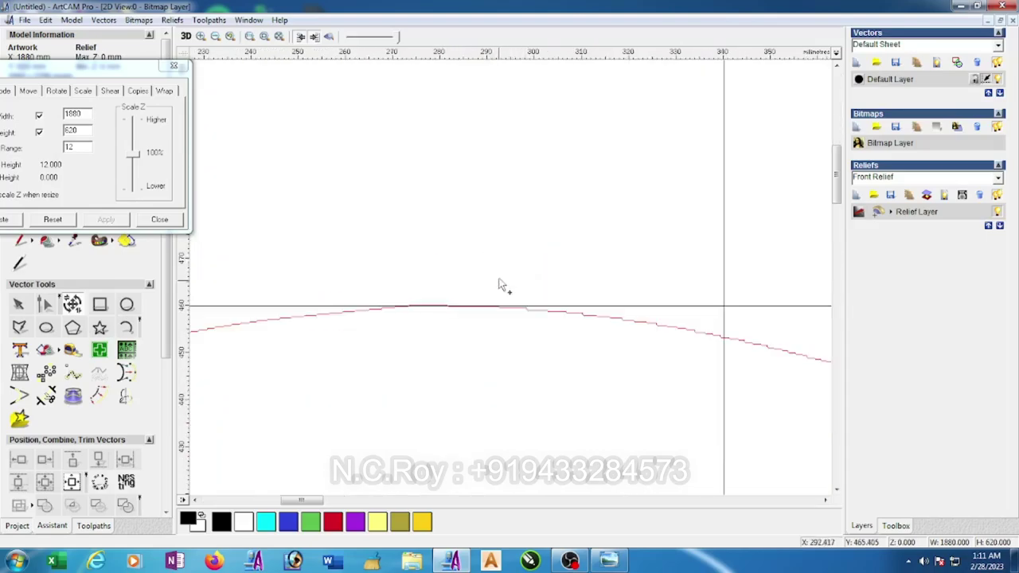
pyautogui.press('F3')
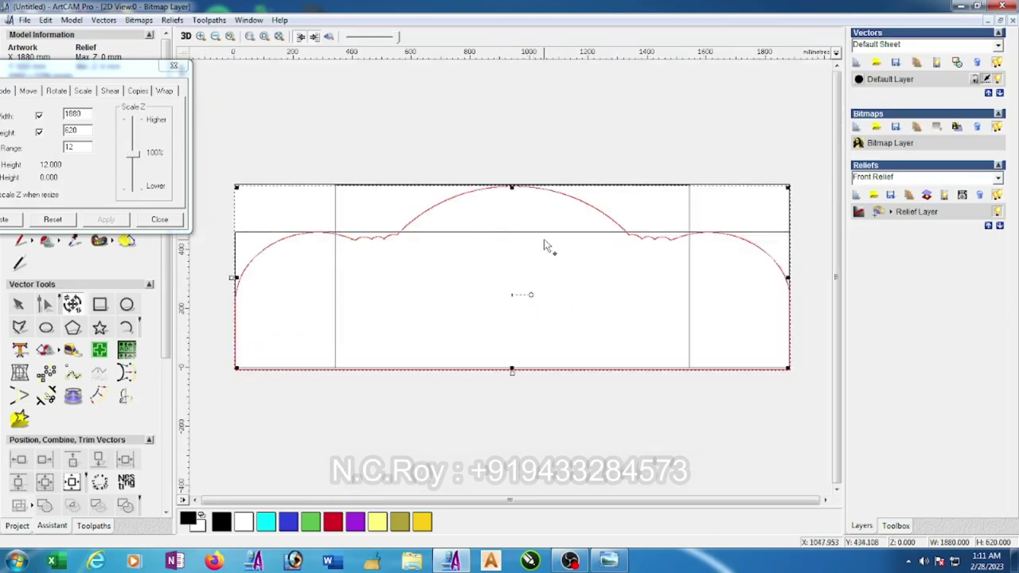
pyautogui.moveTo(110, 71); pyautogui.dragTo(184, 60)
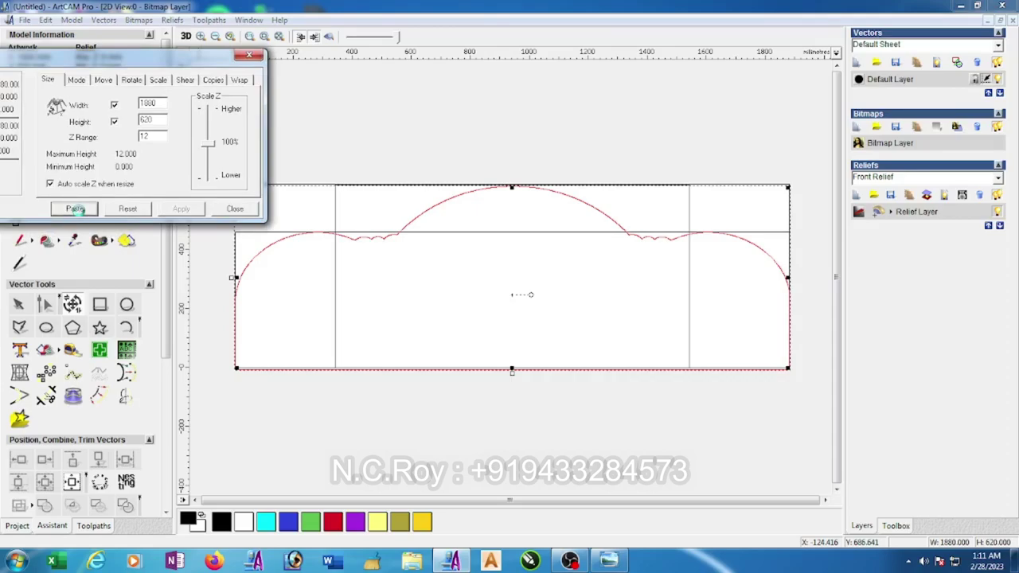
# Show the calendula relief as a colour preview, close the resize settings, and fit it to view
pyautogui.click(328, 39)
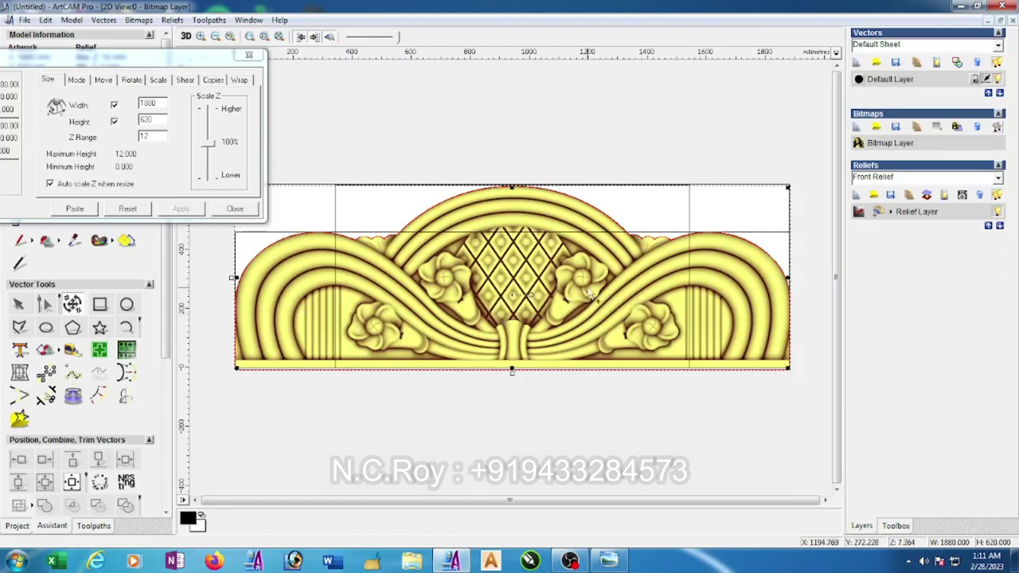
pyautogui.click(235, 209)
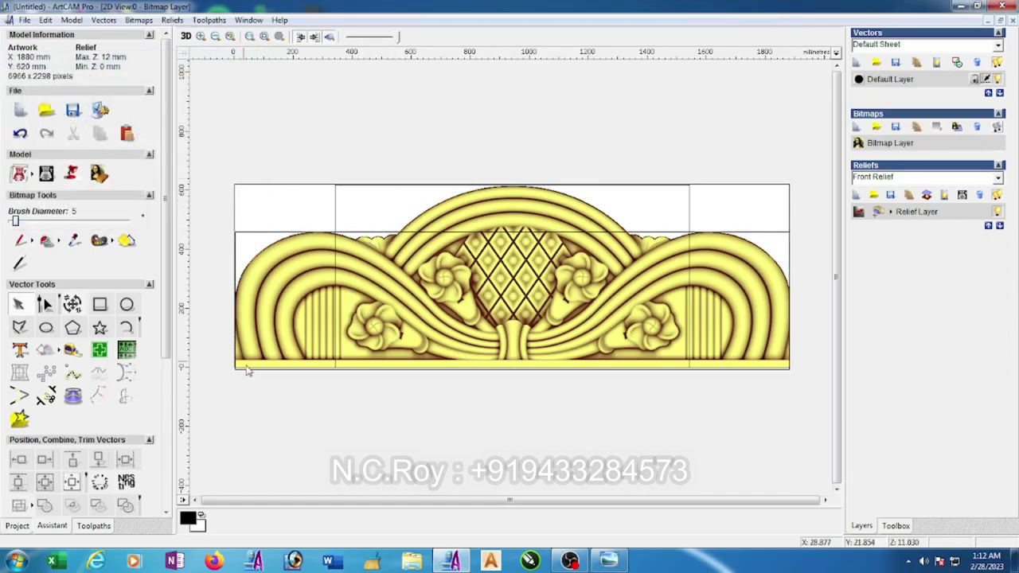
pyautogui.scroll(1, 246, 364)
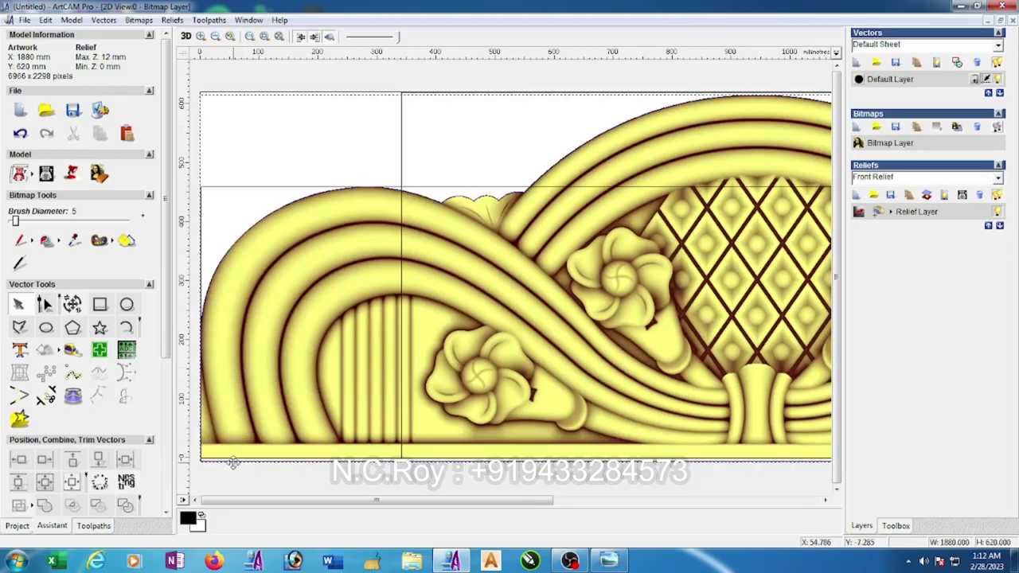
pyautogui.scroll(1, 204, 466)
pyautogui.press('F3')
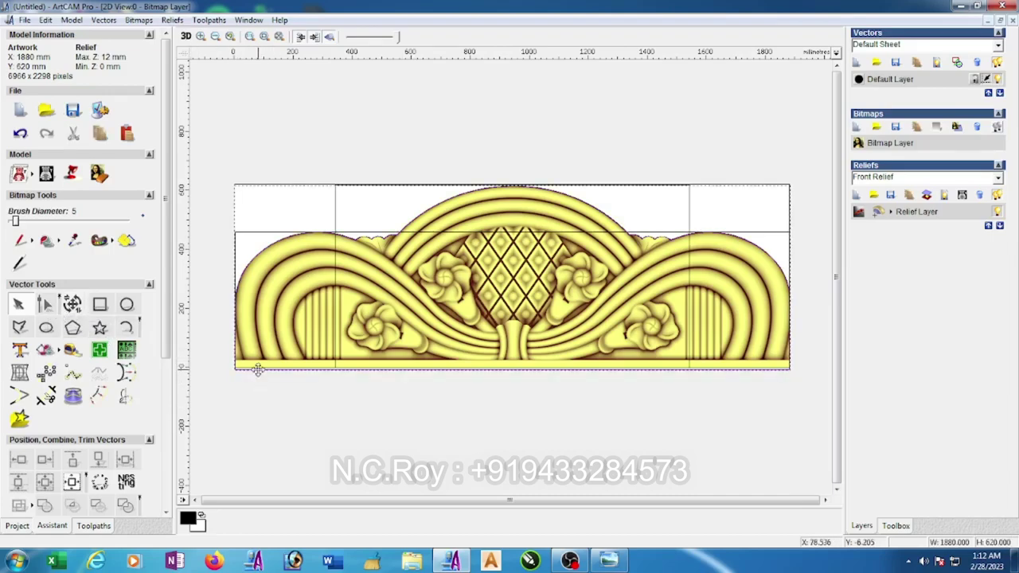
# Apply Ungroup All to the headboard vectors, then drag-select the bottom-edge nodes with Node Editing
pyautogui.rightClick(257, 369)
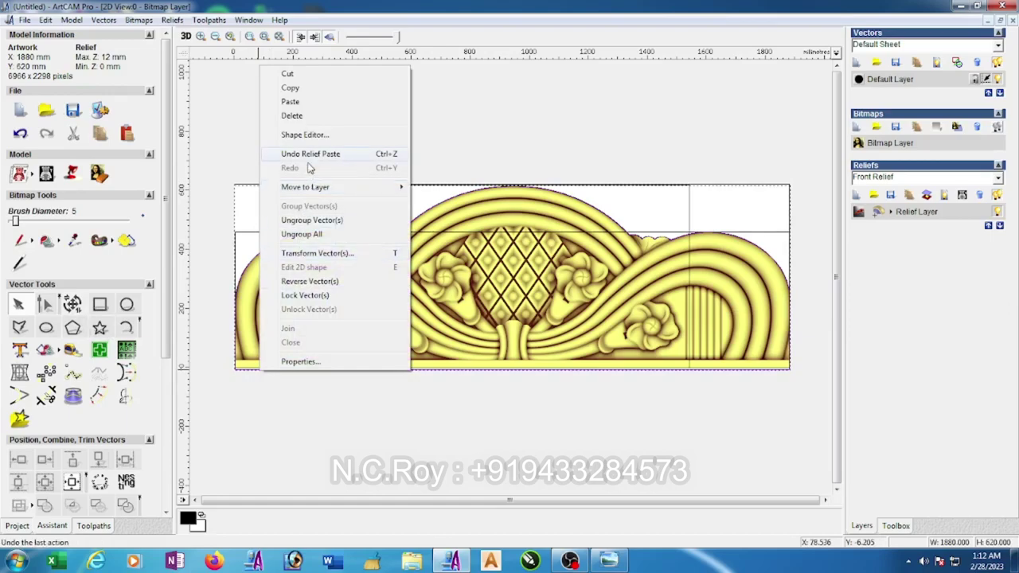
pyautogui.click(318, 234)
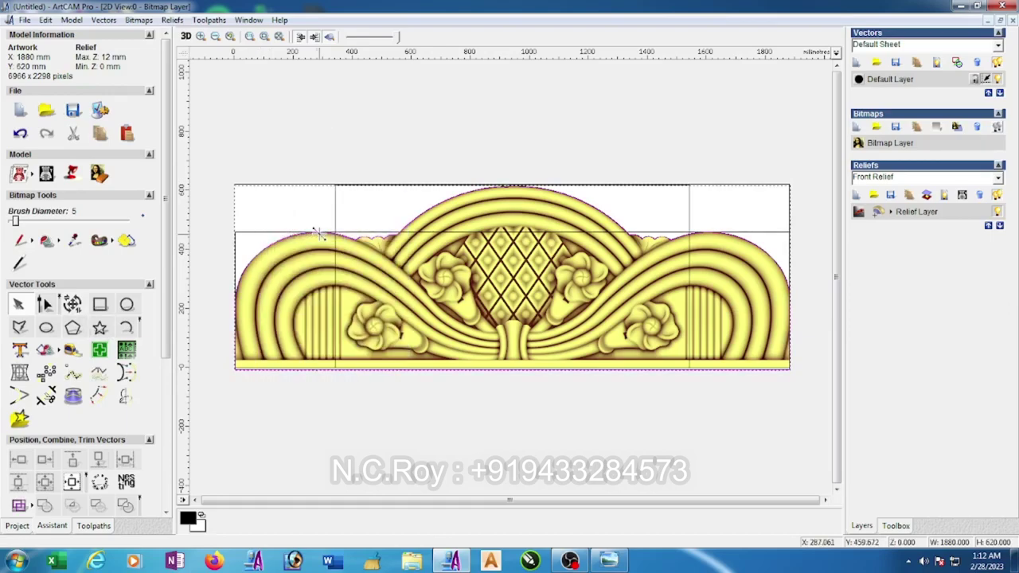
pyautogui.click(46, 303)
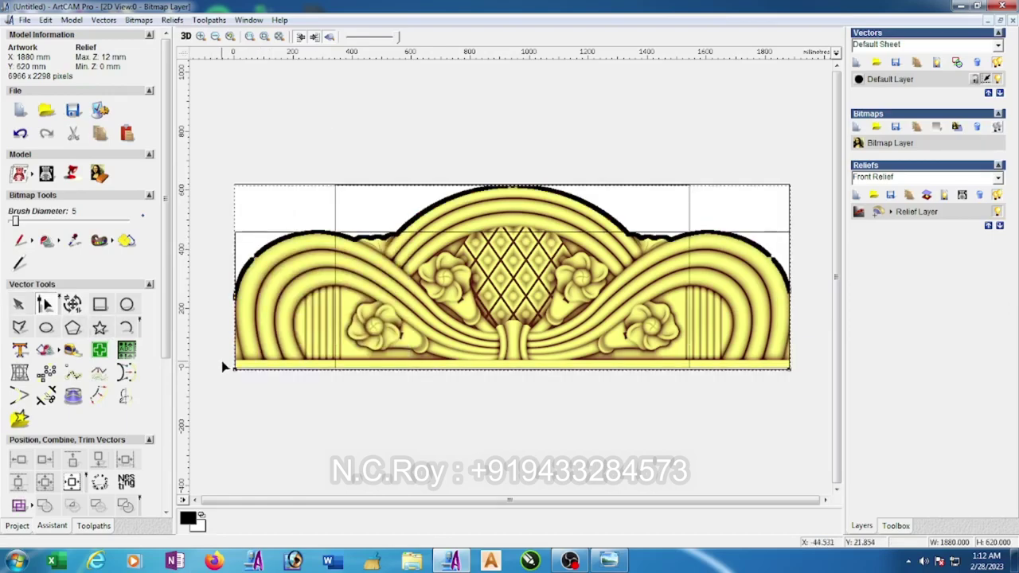
pyautogui.moveTo(222, 362)
pyautogui.mouseDown()
pyautogui.moveTo(569, 394)
pyautogui.moveTo(803, 388)
pyautogui.mouseUp()
pyautogui.scroll(2, 755, 383)
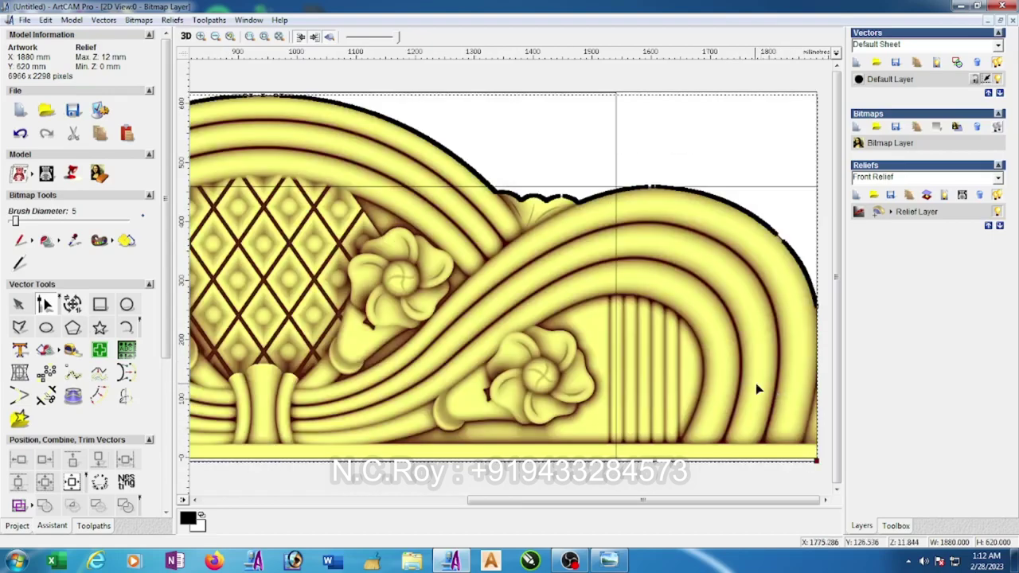
pyautogui.scroll(2, 771, 466)
pyautogui.scroll(2, 771, 465)
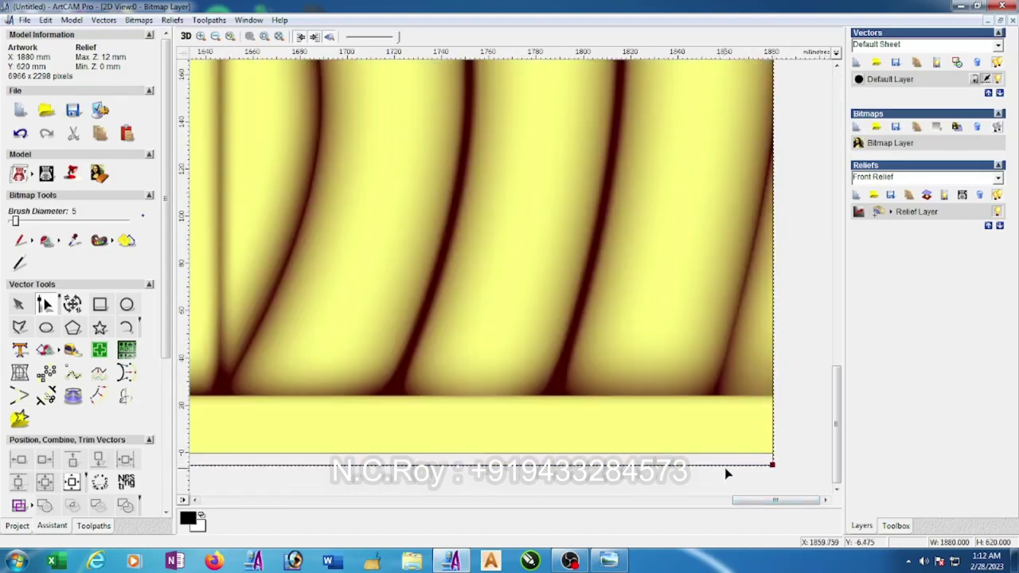
pyautogui.scroll(2, 604, 469)
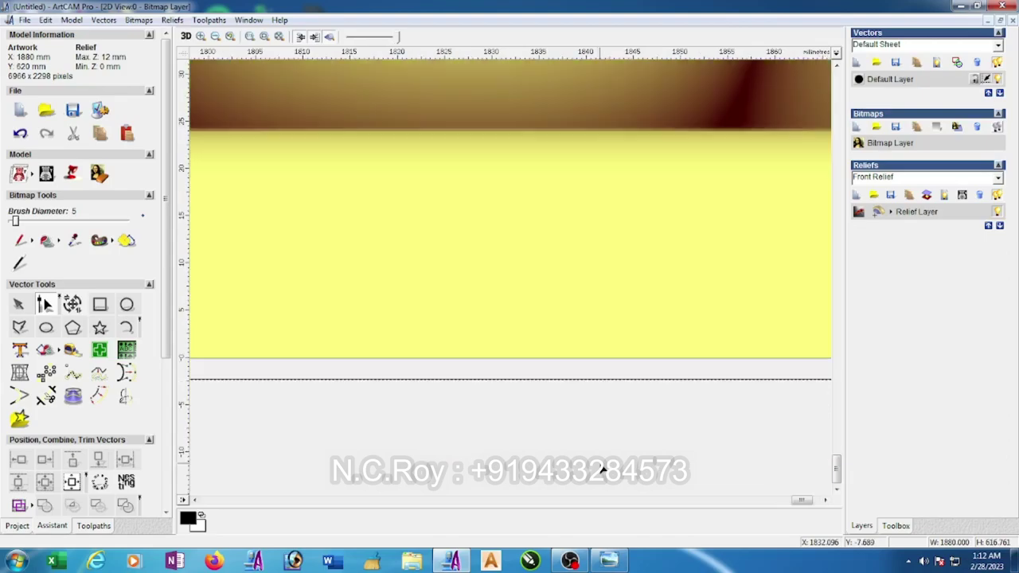
pyautogui.scroll(2, 603, 469)
pyautogui.scroll(3, 558, 374)
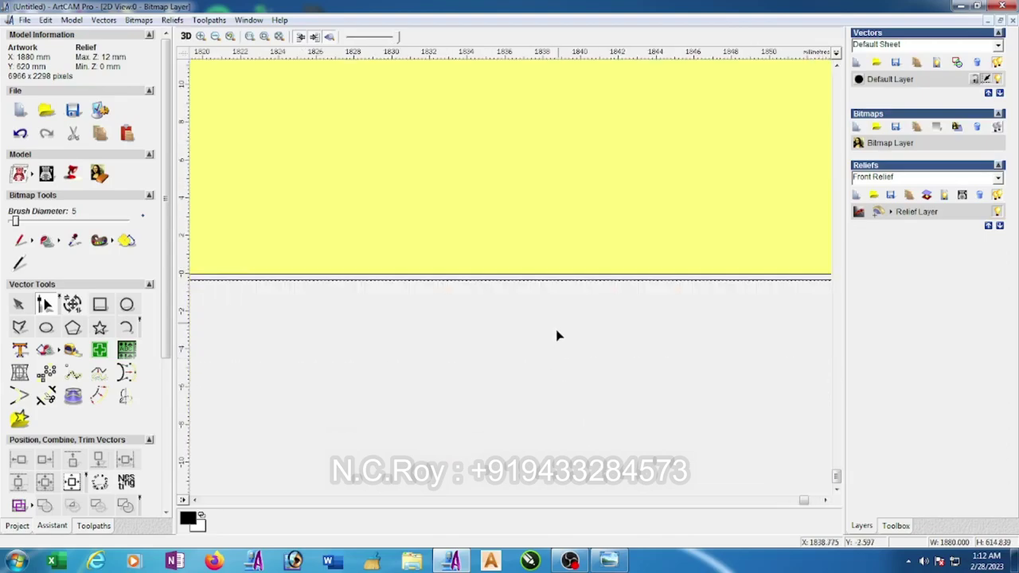
pyautogui.scroll(2, 559, 328)
pyautogui.scroll(-2, 559, 321)
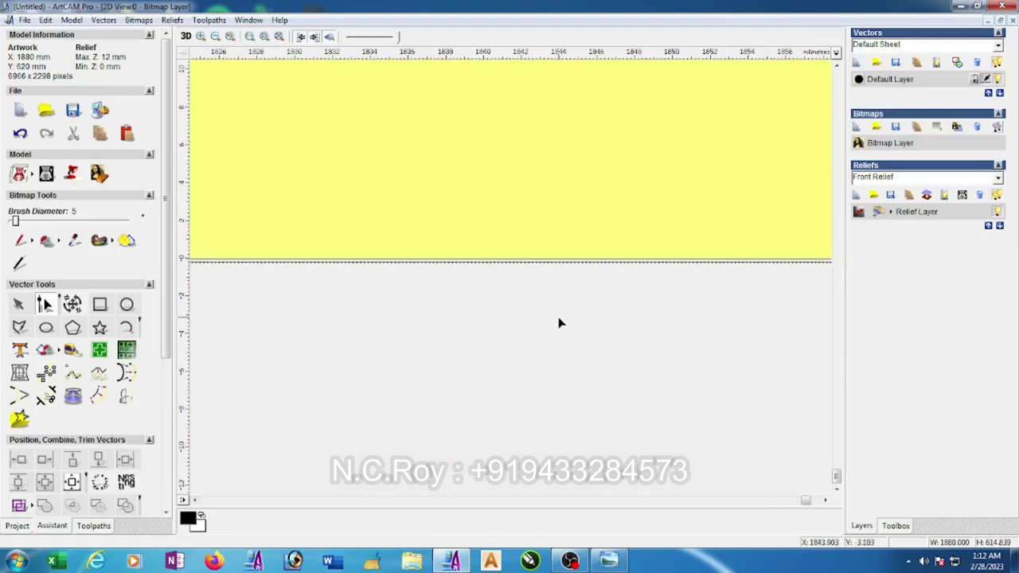
pyautogui.scroll(2, 548, 281)
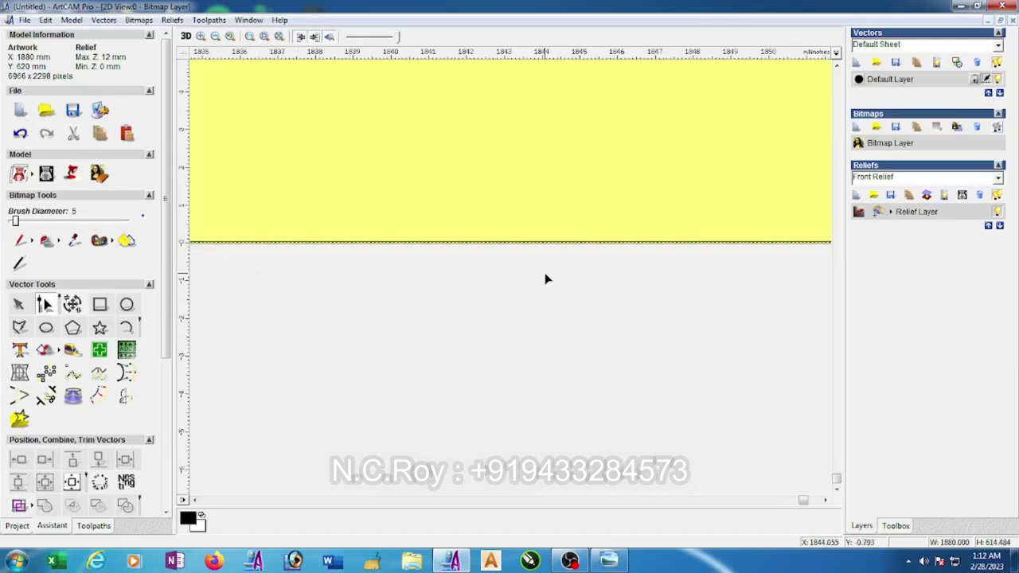
pyautogui.scroll(2, 540, 265)
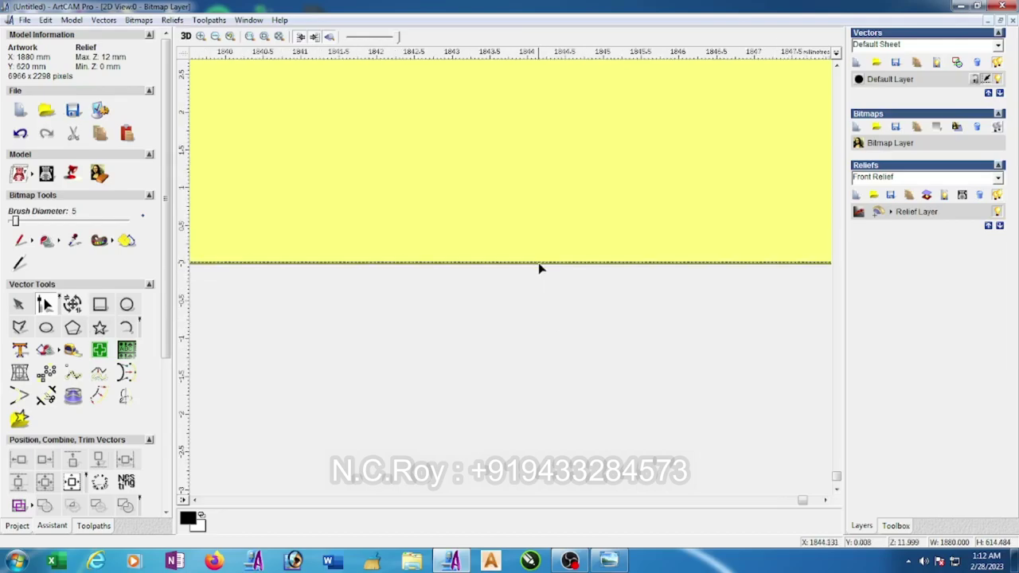
pyautogui.scroll(-3, 541, 274)
pyautogui.scroll(-2, 541, 290)
pyautogui.scroll(-3, 540, 291)
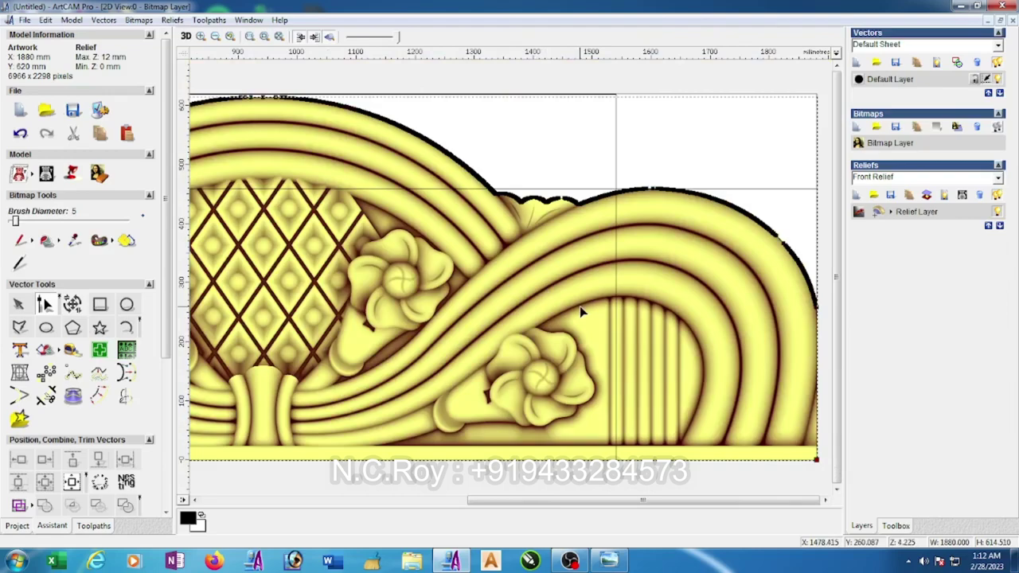
pyautogui.scroll(-3, 591, 328)
pyautogui.scroll(2, 430, 271)
pyautogui.scroll(2, 390, 231)
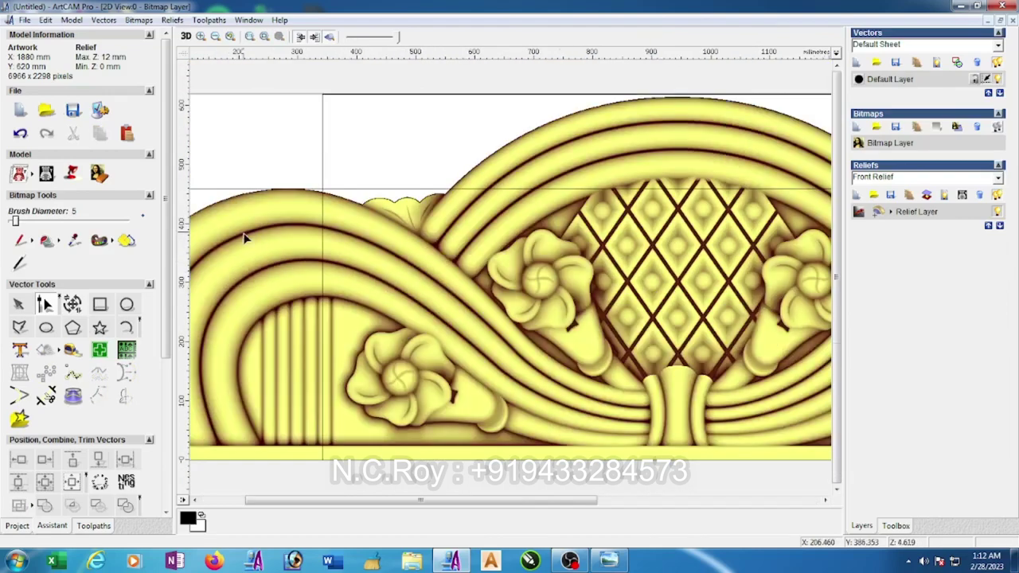
pyautogui.scroll(2, 344, 178)
# Turn off Preview Relief Layer, select the top outline curve, and return to Select Vectors
pyautogui.click(329, 37)
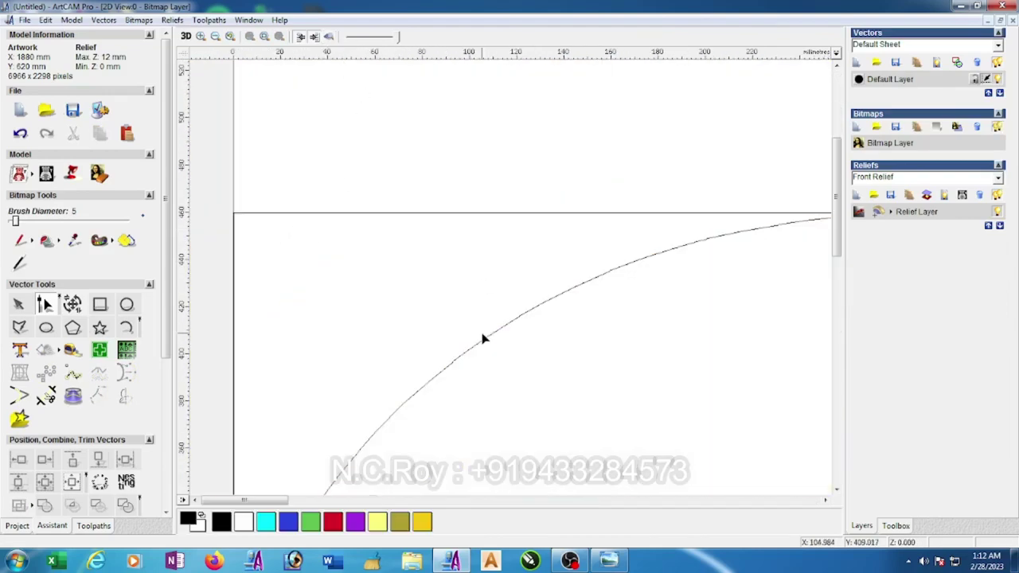
pyautogui.scroll(-3, 470, 335)
pyautogui.click(270, 219)
pyautogui.scroll(3, 235, 282)
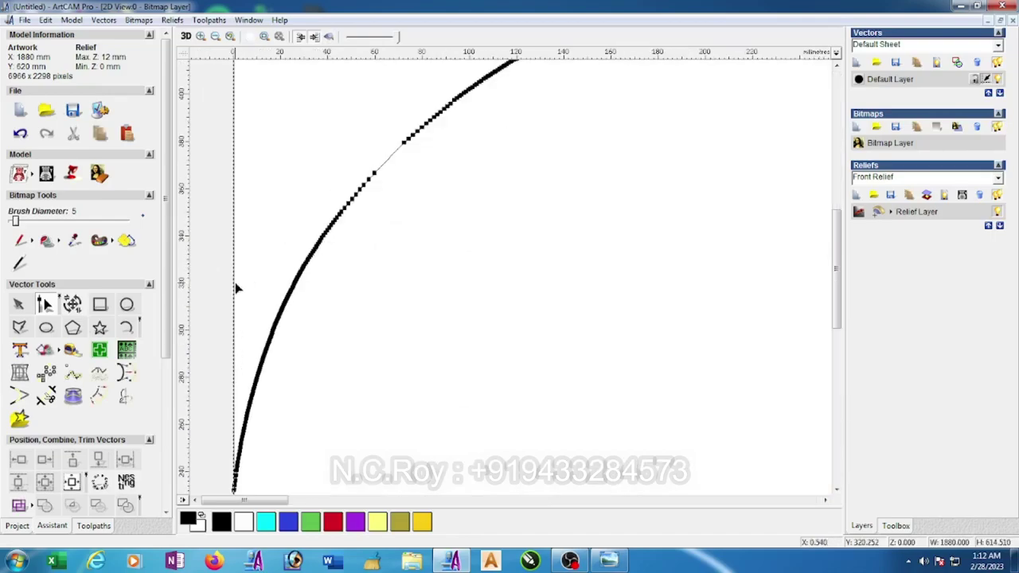
pyautogui.scroll(2, 295, 292)
pyautogui.scroll(2, 426, 253)
pyautogui.scroll(1, 680, 216)
pyautogui.scroll(1, 516, 257)
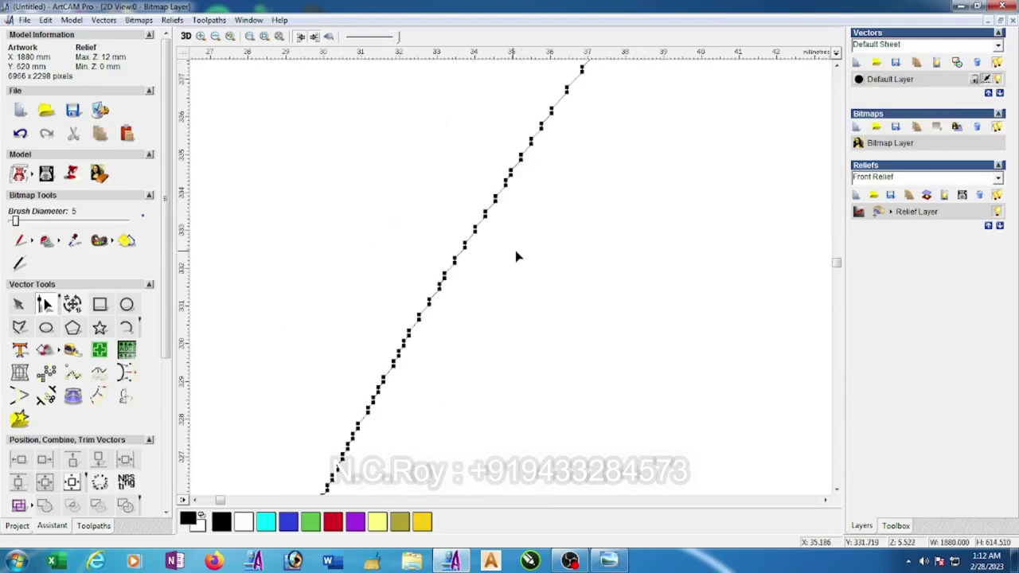
pyautogui.scroll(1, 445, 266)
pyautogui.scroll(1, 430, 279)
pyautogui.scroll(1, 451, 292)
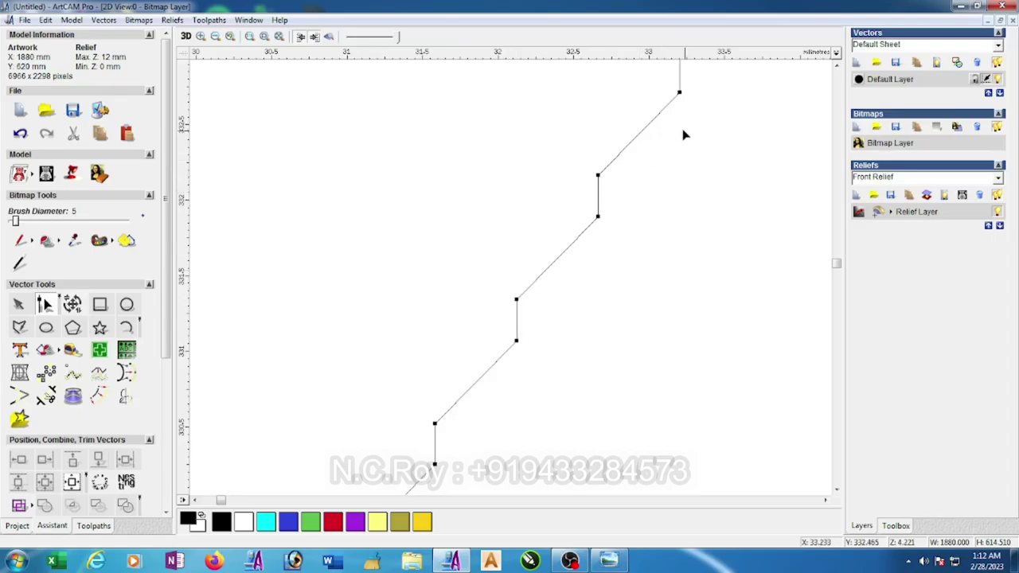
pyautogui.scroll(-2, 650, 185)
pyautogui.scroll(-1, 580, 196)
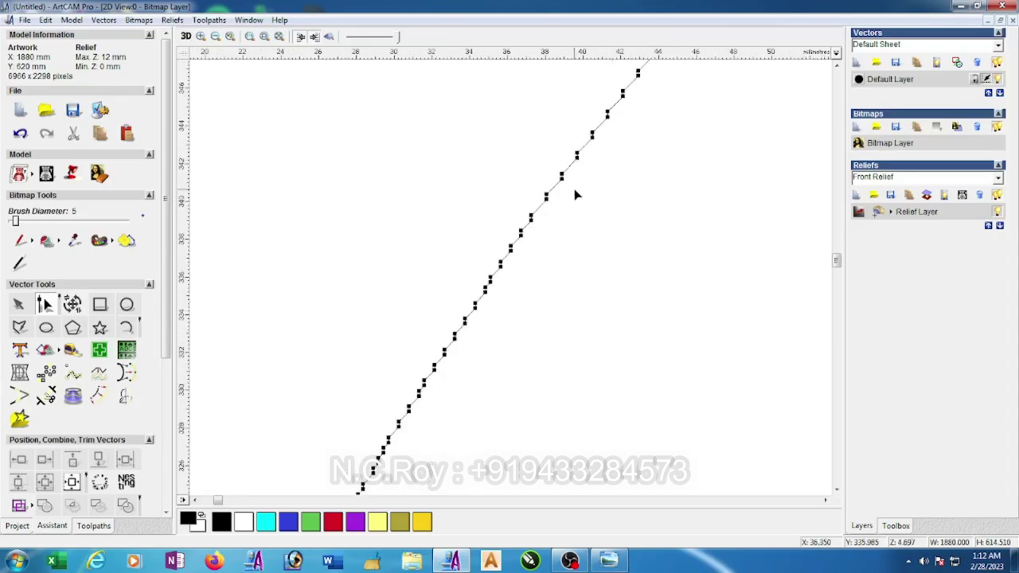
pyautogui.scroll(-2, 581, 194)
pyautogui.scroll(-1, 614, 180)
pyautogui.scroll(-1, 603, 202)
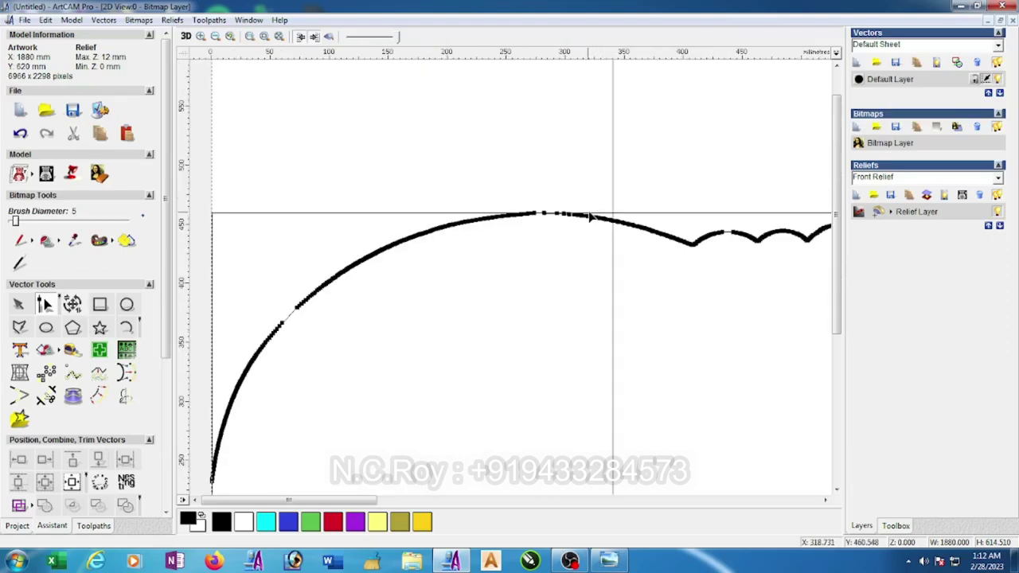
pyautogui.scroll(-1, 593, 217)
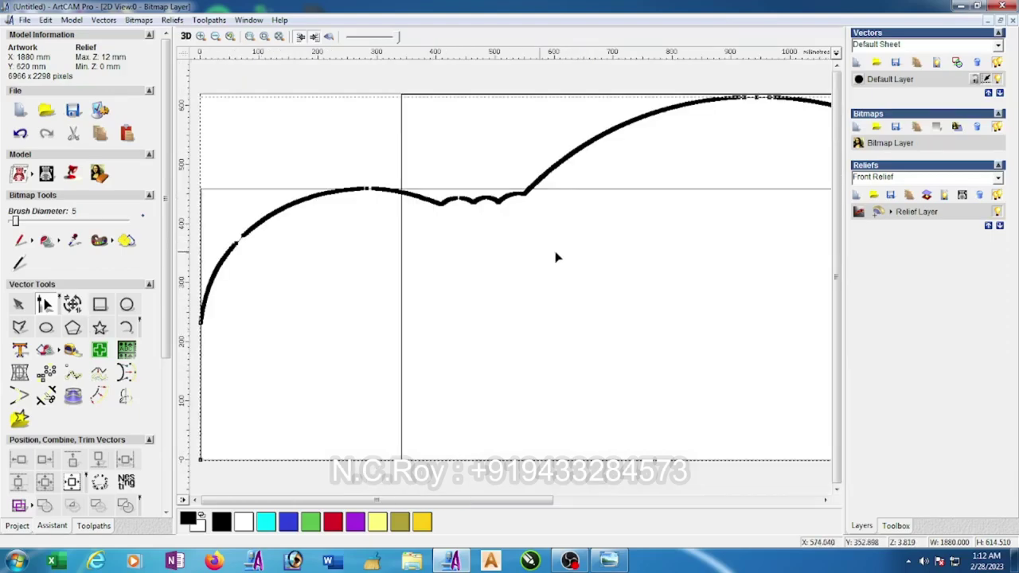
pyautogui.click(19, 307)
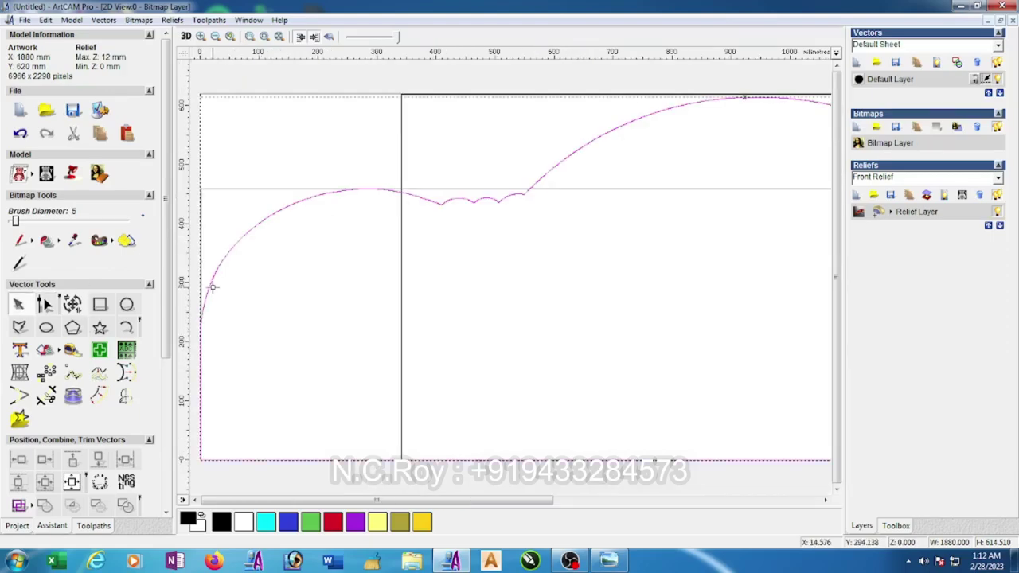
# Open the Offset Vector(s) settings and show the relief colour preview again
pyautogui.click(100, 396)
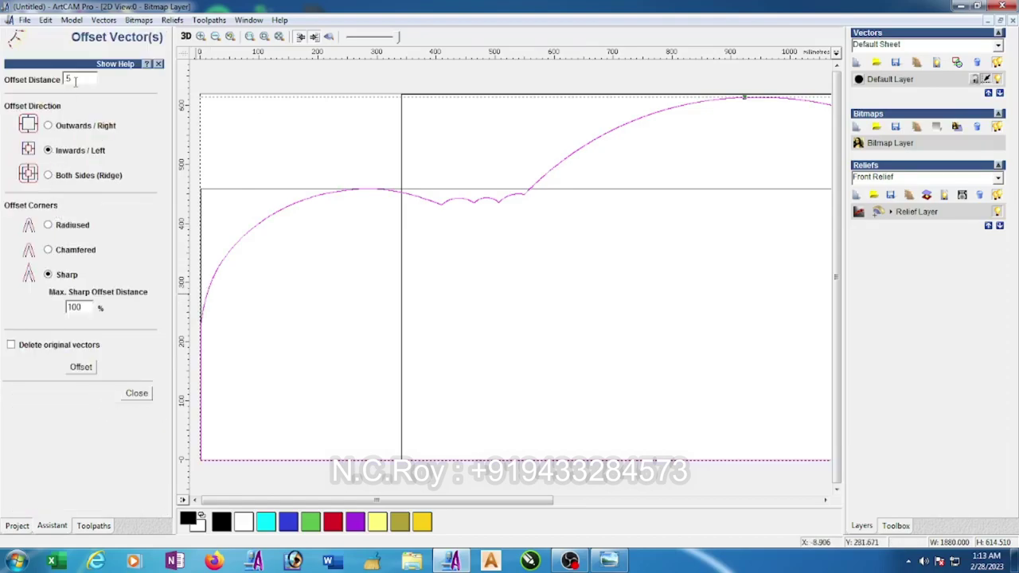
pyautogui.click(329, 37)
pyautogui.scroll(2, 218, 273)
pyautogui.scroll(2, 316, 279)
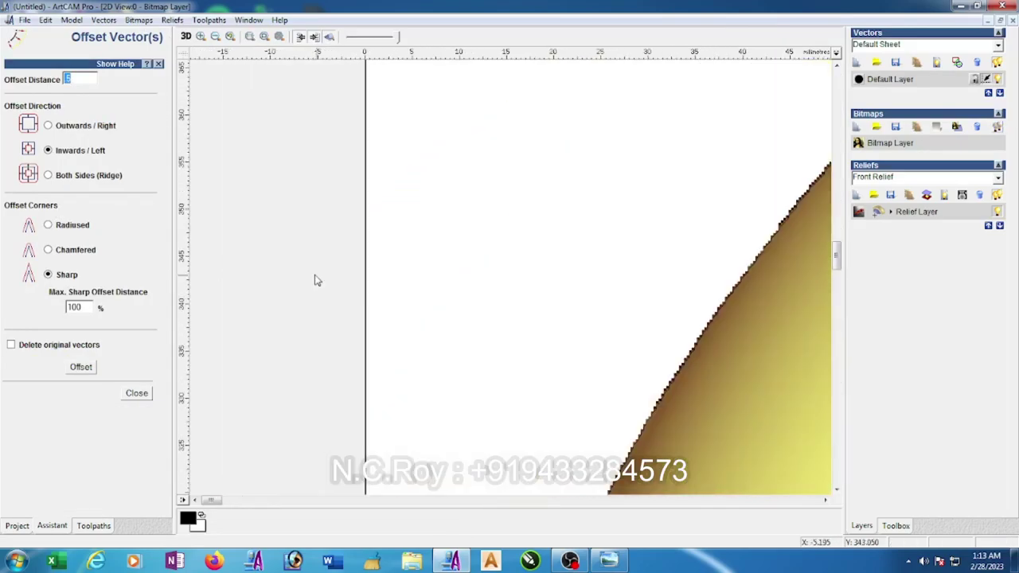
pyautogui.scroll(2, 681, 377)
pyautogui.scroll(-2, 531, 360)
pyautogui.scroll(2, 536, 375)
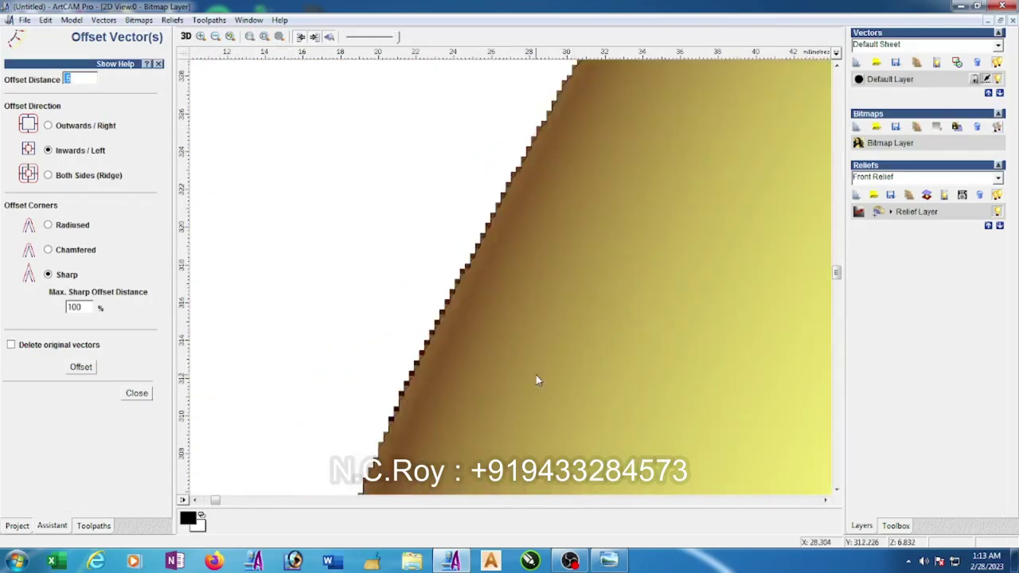
pyautogui.scroll(1, 398, 335)
pyautogui.scroll(1, 353, 296)
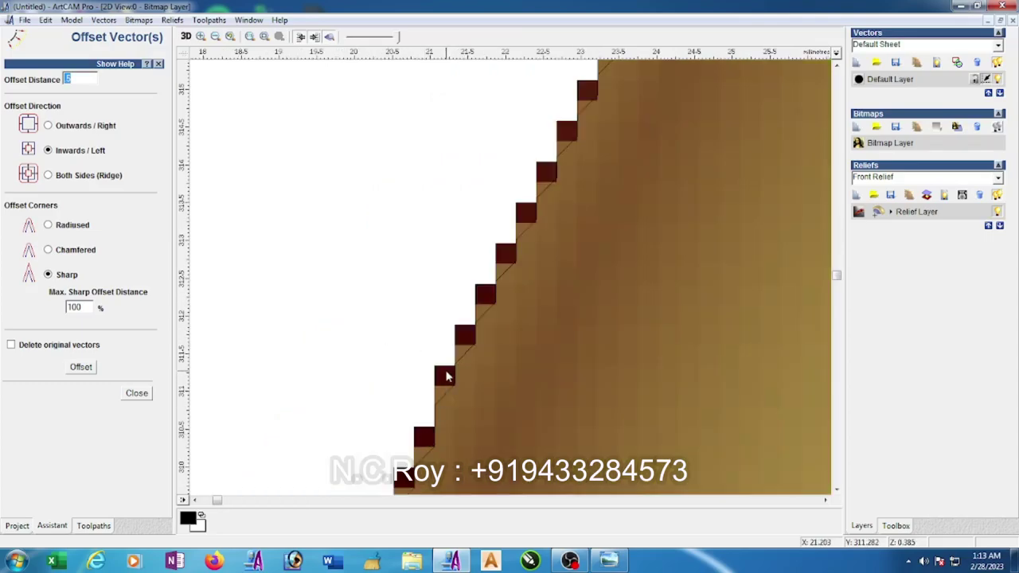
pyautogui.scroll(-2, 461, 339)
pyautogui.scroll(-2, 490, 391)
pyautogui.scroll(-2, 350, 407)
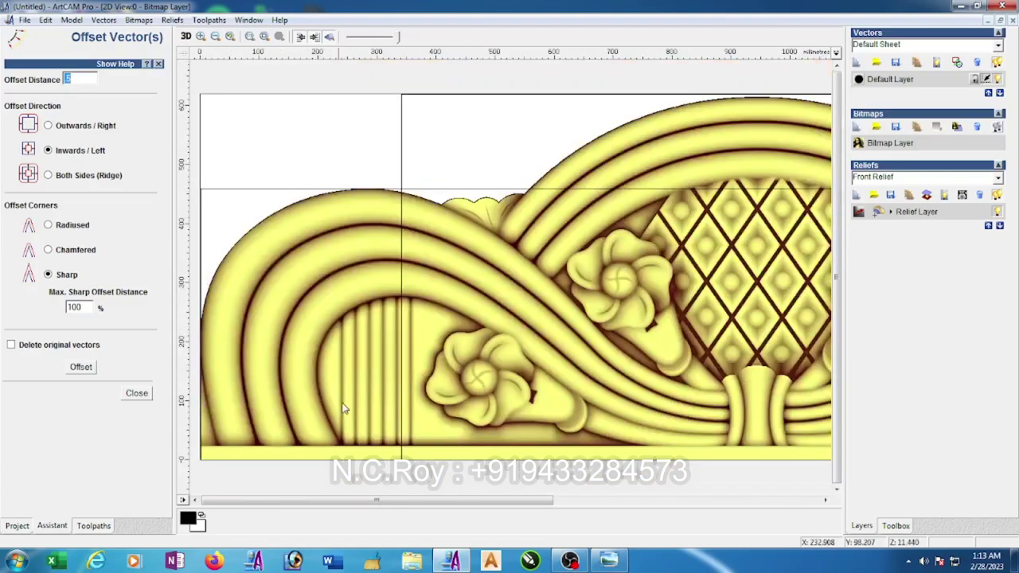
pyautogui.scroll(1, 344, 408)
pyautogui.scroll(-2, 287, 348)
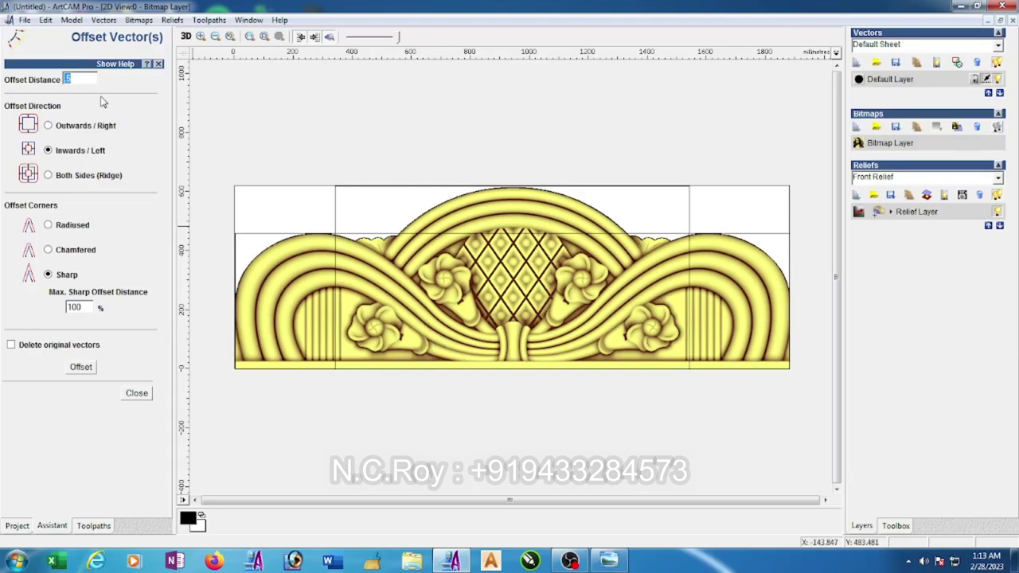
# Dismiss the selection warning and offset the boundary vector inwards with sharp corners
pyautogui.click(89, 367)
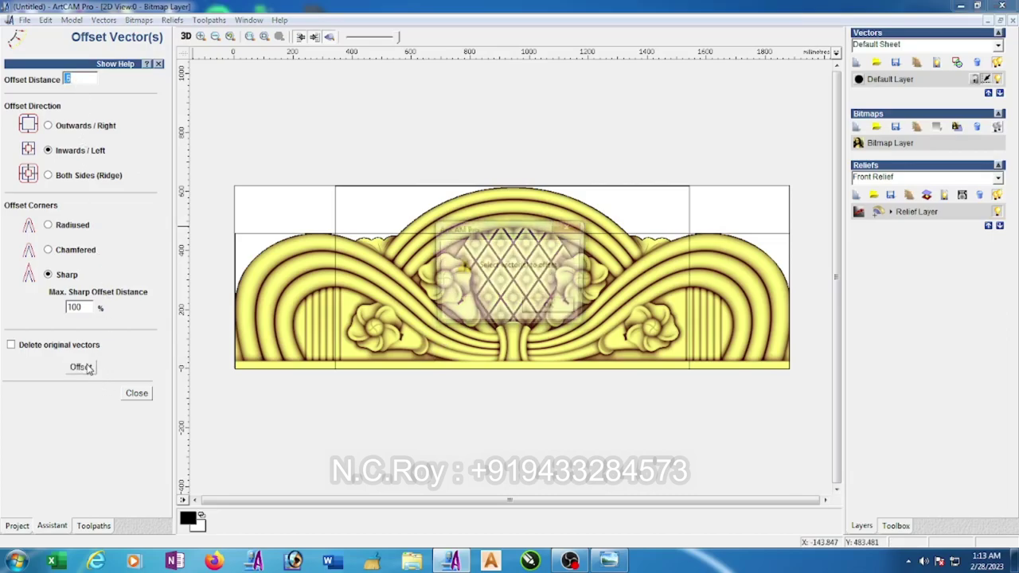
pyautogui.click(548, 315)
pyautogui.click(272, 249)
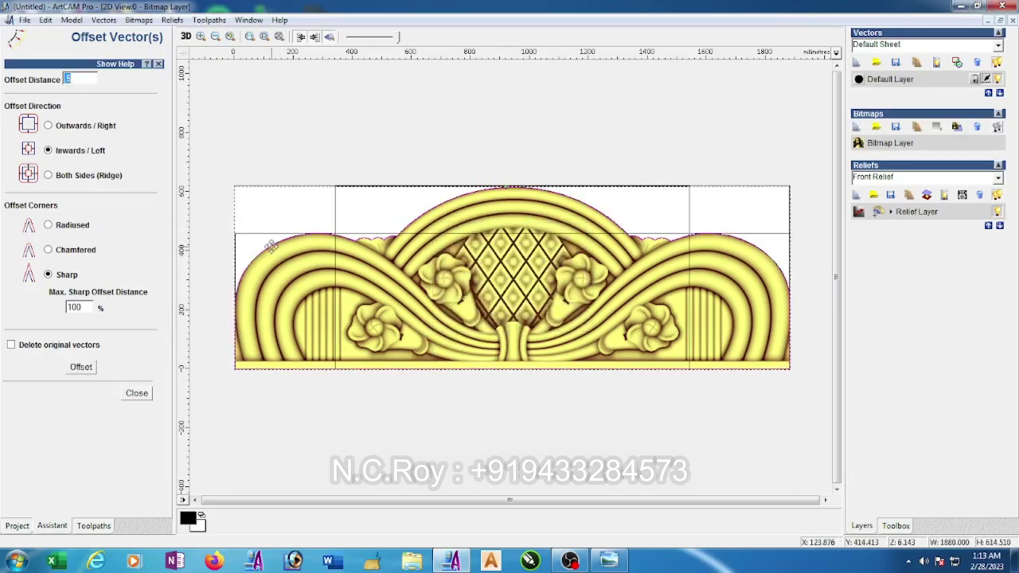
pyautogui.click(90, 368)
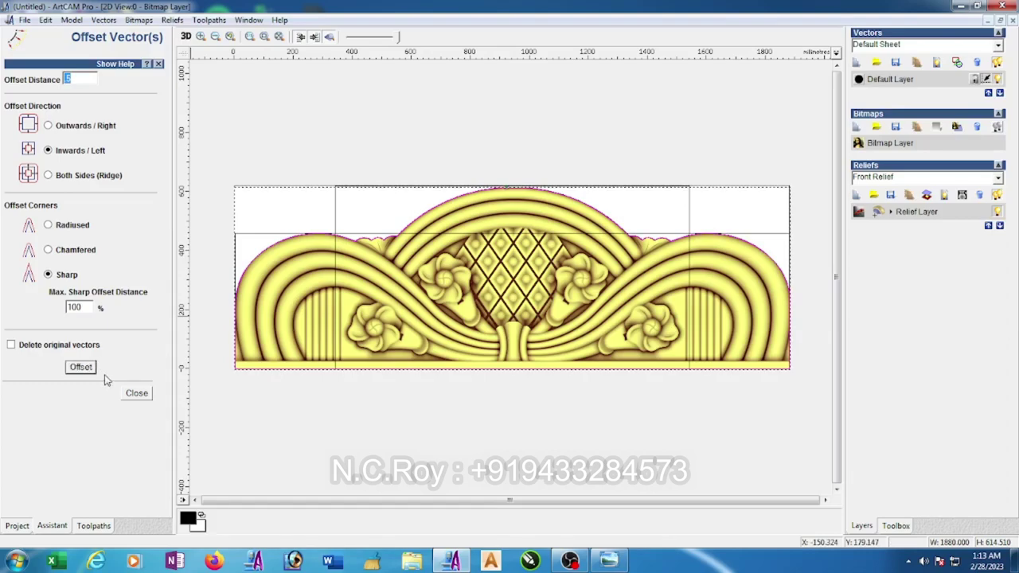
# Close the offset settings and zoom in to inspect the offset along the relief edge
pyautogui.click(135, 393)
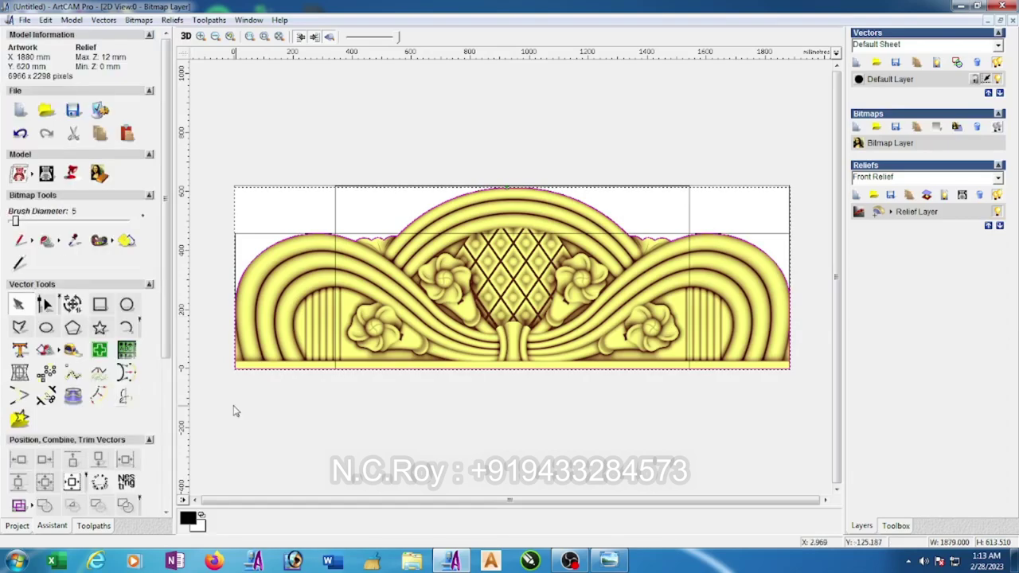
pyautogui.scroll(3, 250, 273)
pyautogui.scroll(2, 328, 302)
pyautogui.scroll(2, 374, 319)
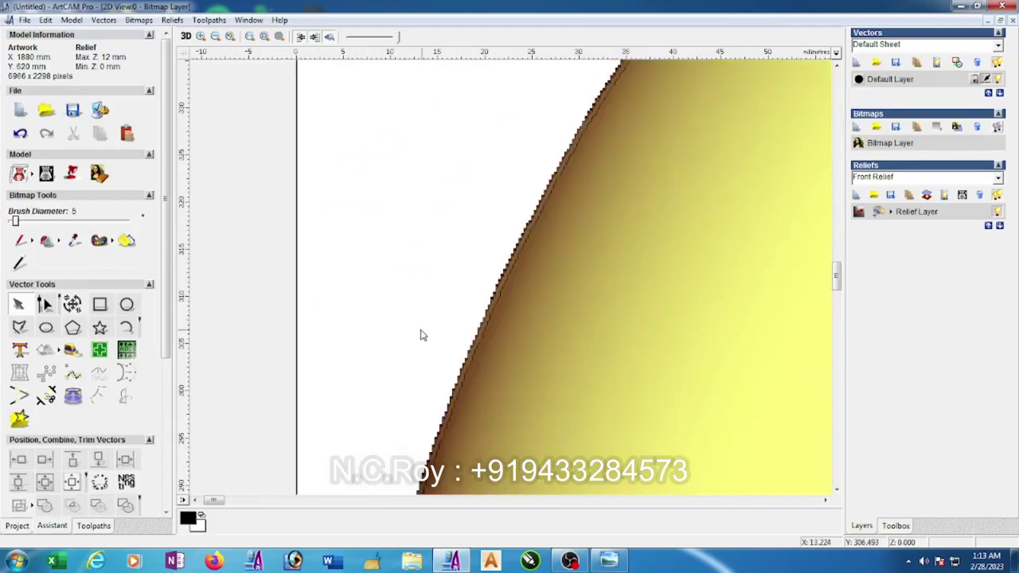
pyautogui.scroll(2, 454, 358)
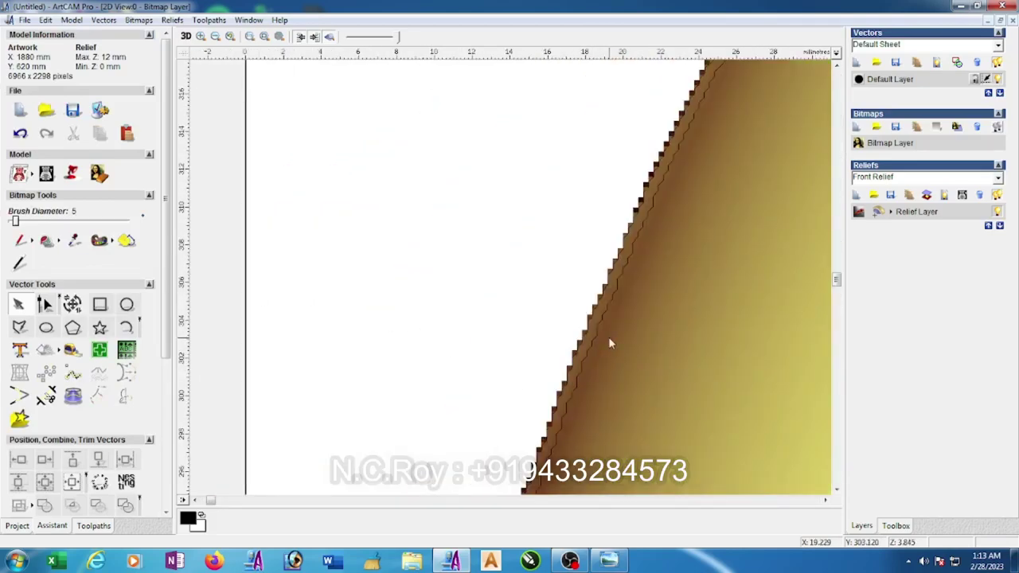
pyautogui.click(583, 341)
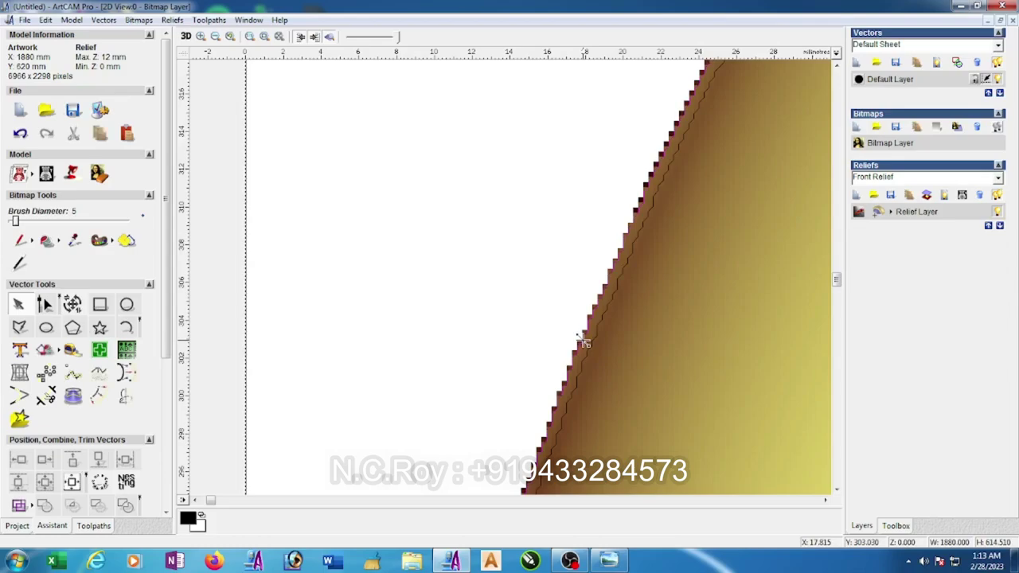
pyautogui.click(583, 344)
pyautogui.scroll(-2, 583, 344)
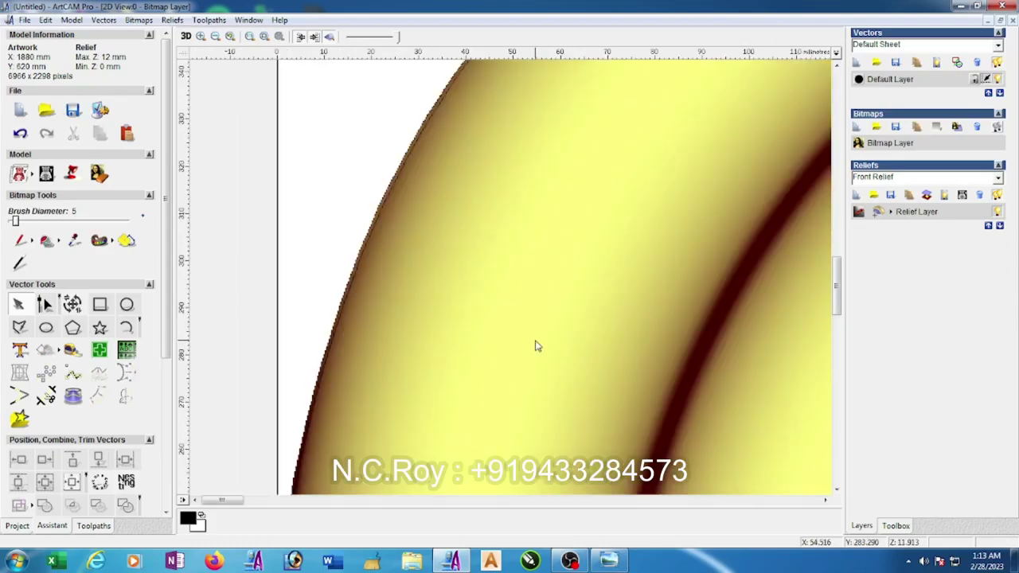
pyautogui.scroll(-2, 536, 346)
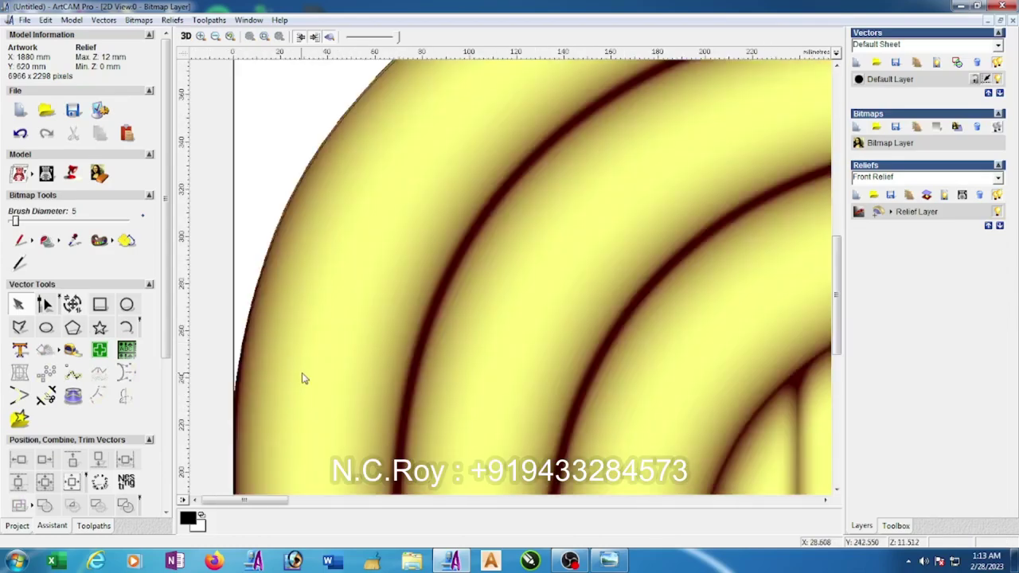
pyautogui.click(243, 351)
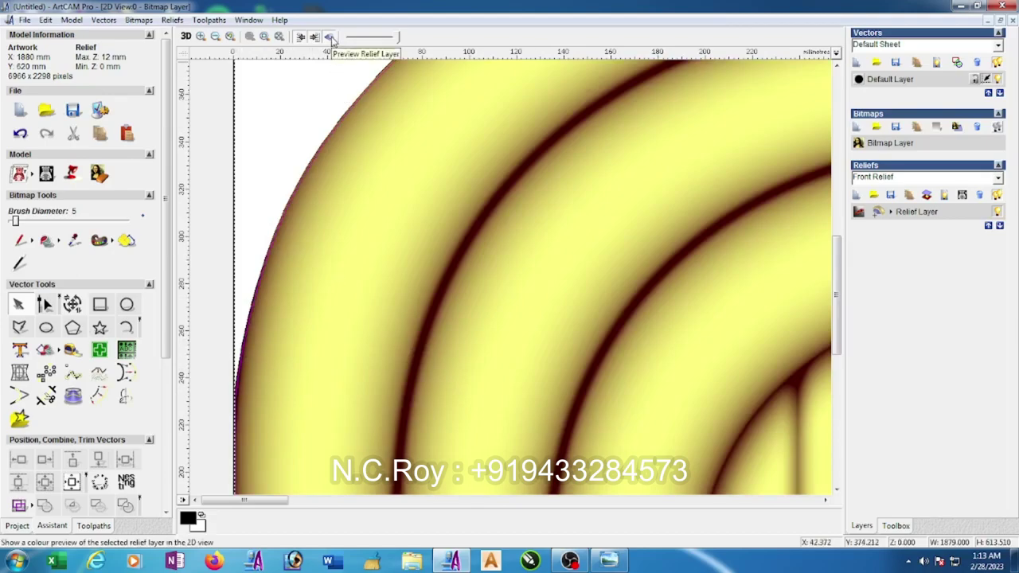
# Hide the relief shading, fit the view with F4, and box-select the arched top curves in Node Editing
pyautogui.click(331, 39)
pyautogui.press('F4')
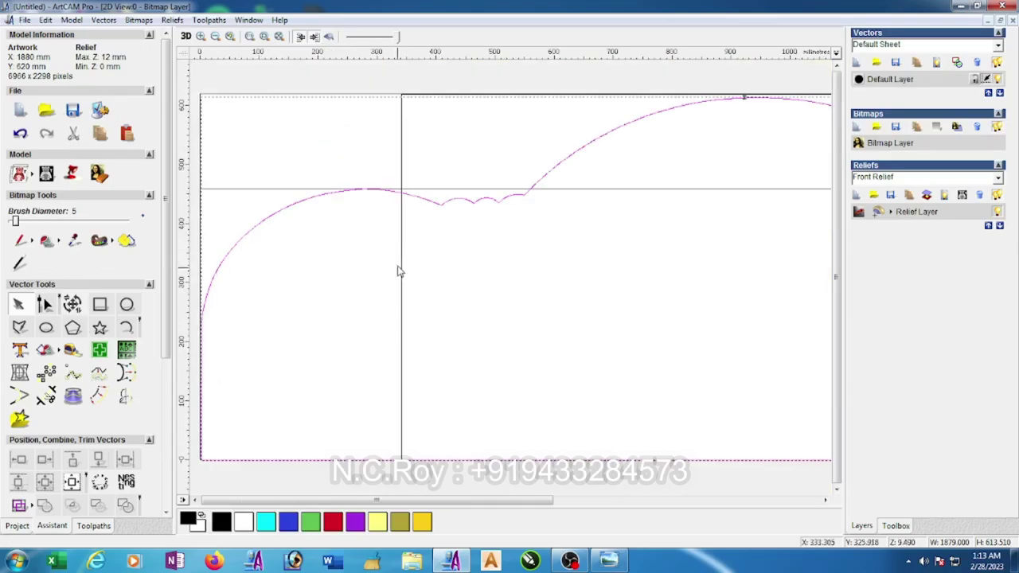
pyautogui.click(46, 306)
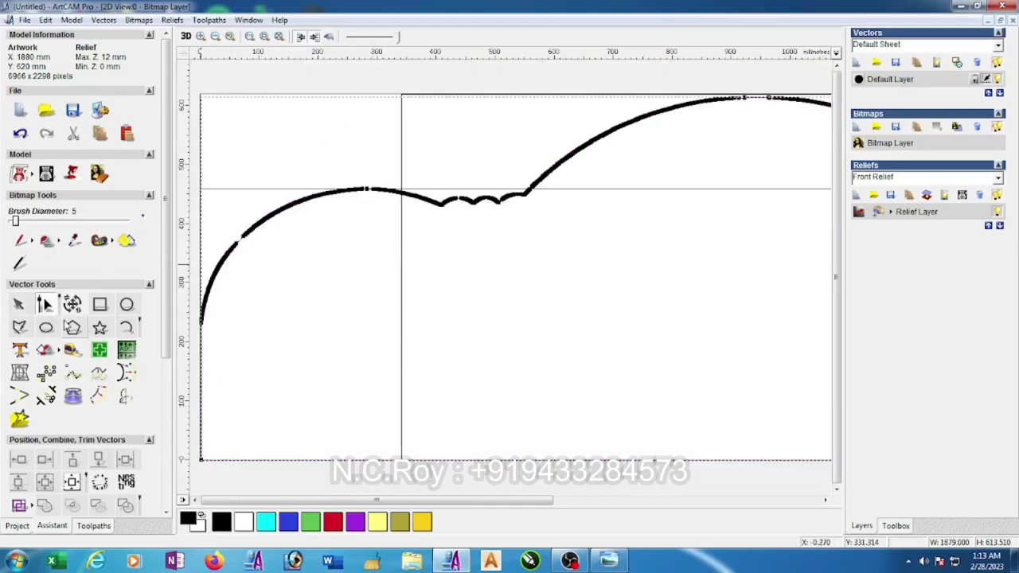
pyautogui.press('F4')
pyautogui.scroll(1, 613, 337)
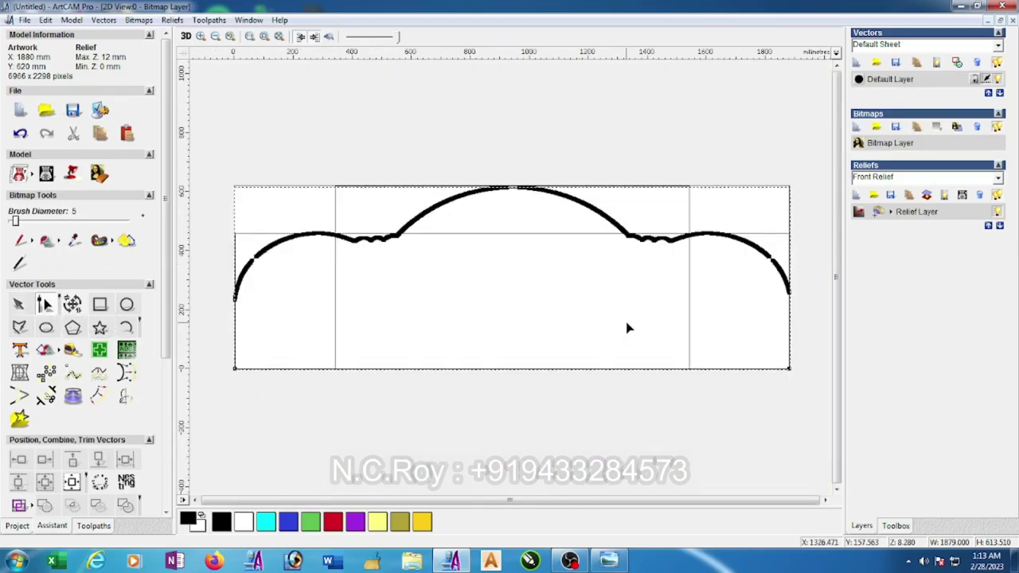
pyautogui.scroll(2, 787, 335)
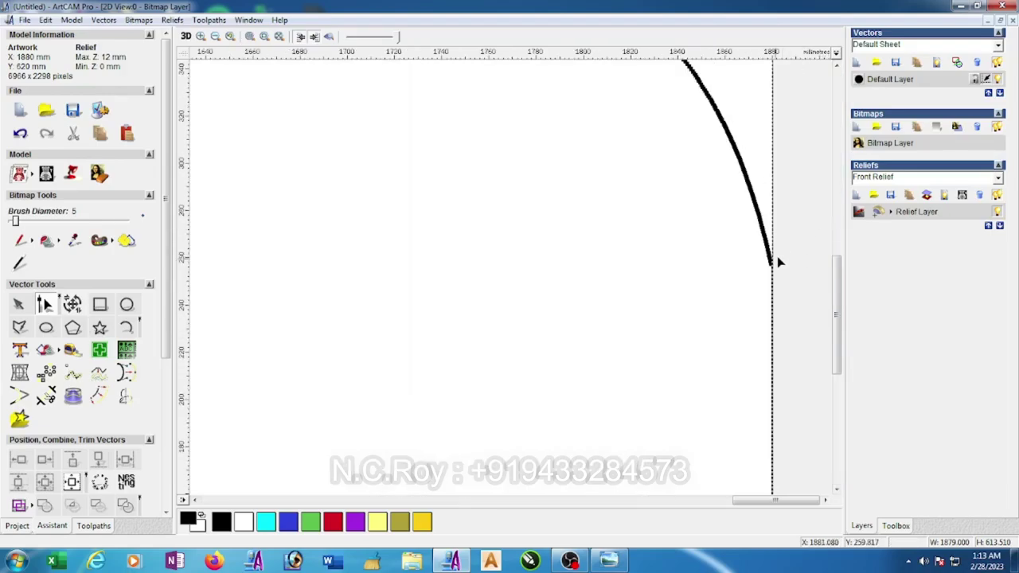
pyautogui.scroll(2, 778, 262)
pyautogui.scroll(1, 591, 278)
pyautogui.scroll(1, 496, 284)
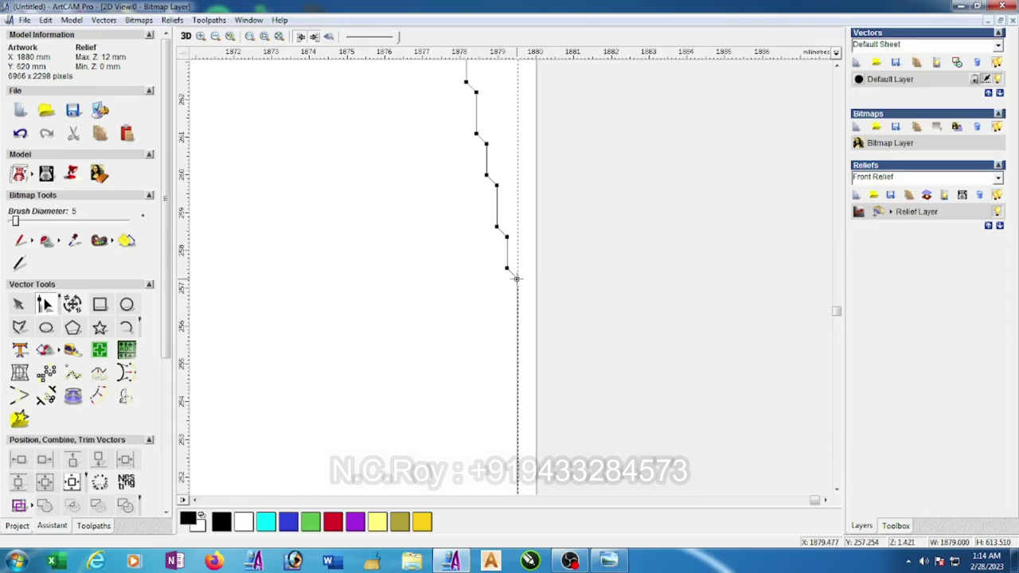
pyautogui.scroll(-4, 359, 289)
pyautogui.scroll(-3, 362, 286)
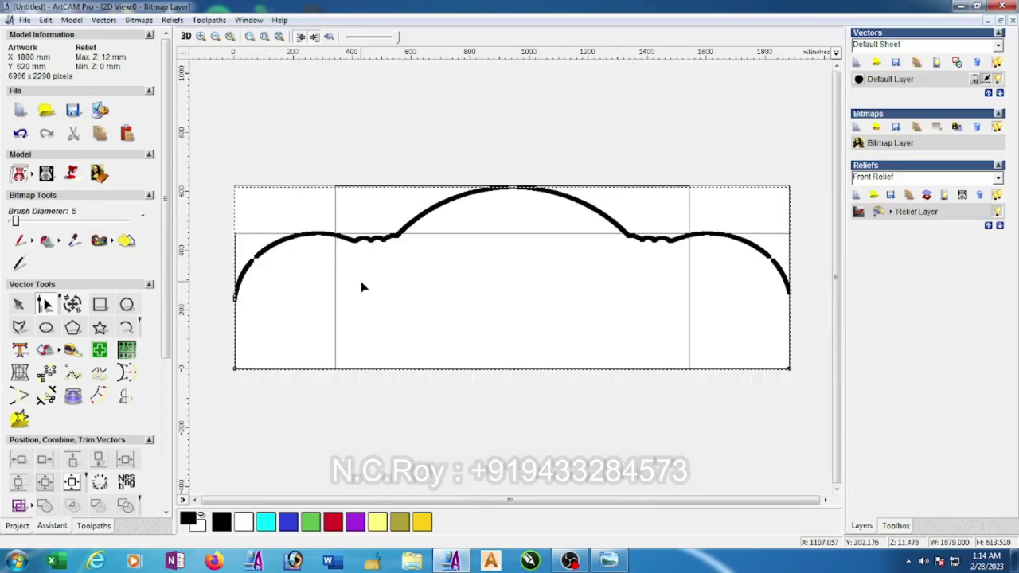
pyautogui.scroll(2, 362, 287)
pyautogui.scroll(1, 211, 326)
pyautogui.scroll(1, 378, 290)
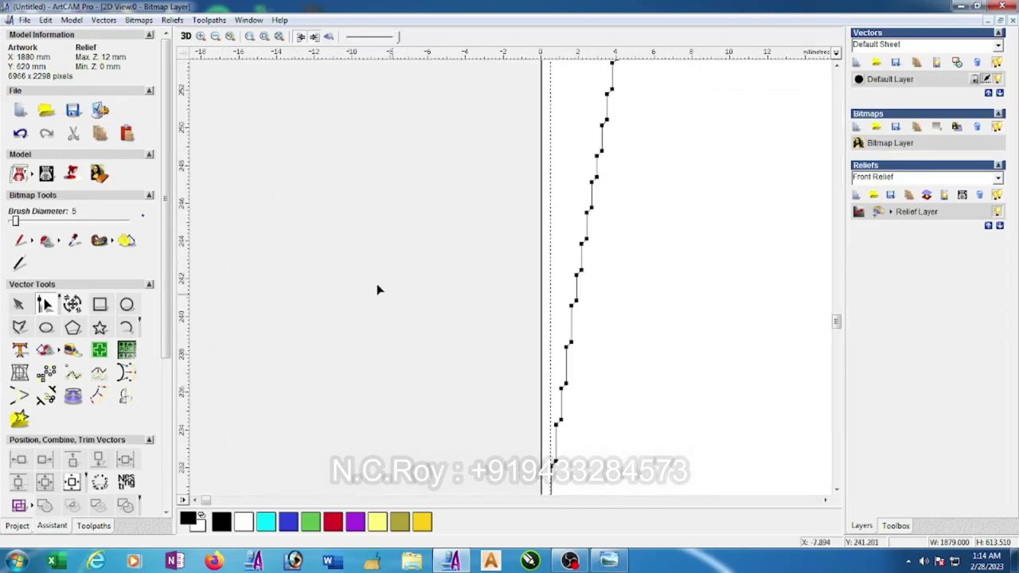
pyautogui.scroll(1, 562, 449)
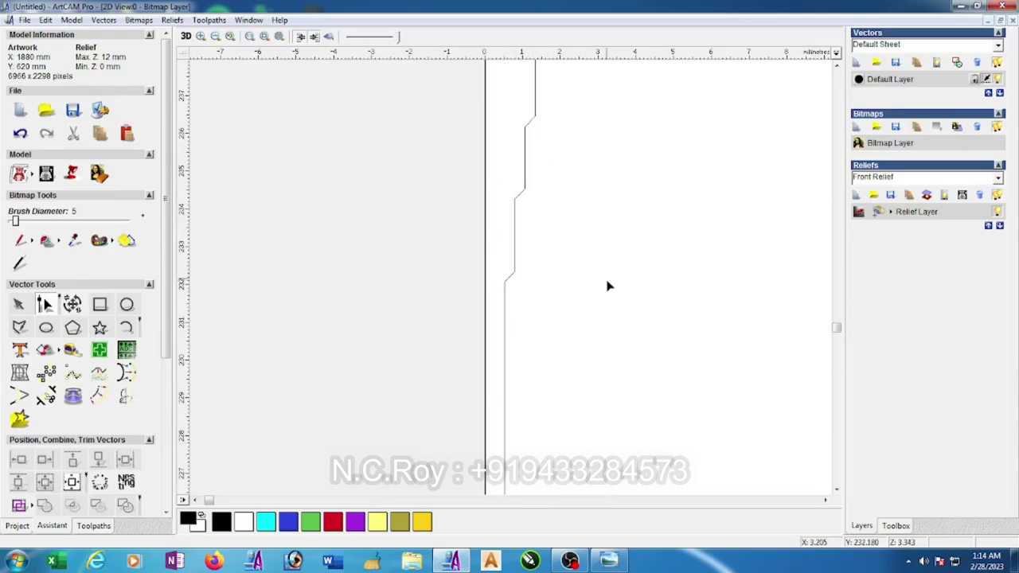
pyautogui.scroll(-2, 605, 280)
pyautogui.scroll(-3, 539, 256)
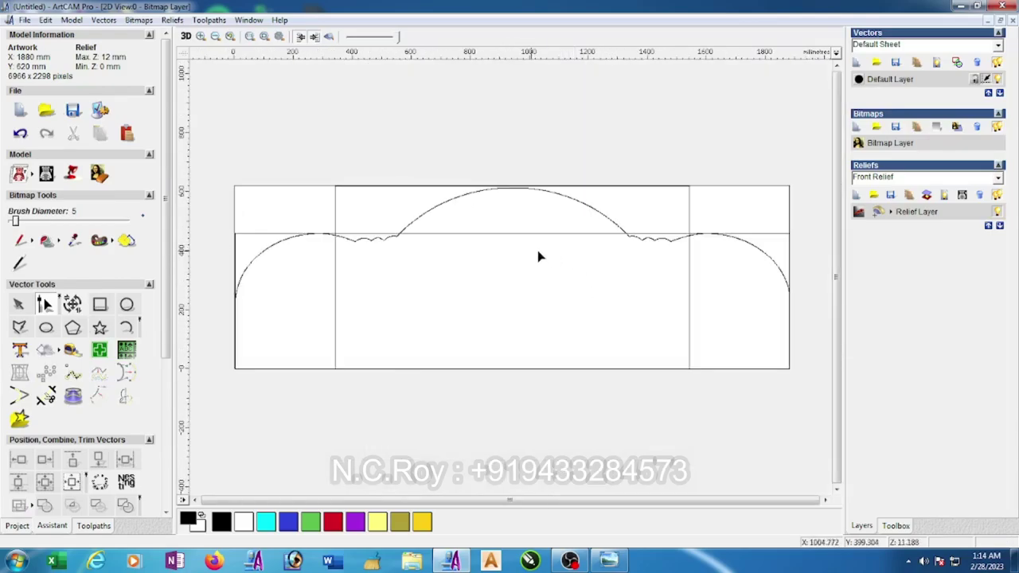
pyautogui.click(424, 214)
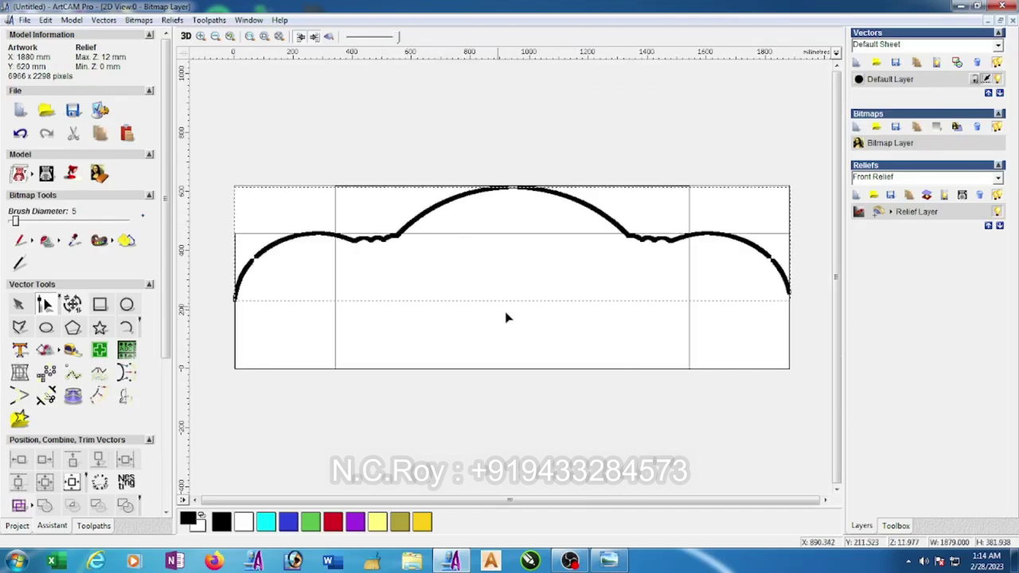
pyautogui.moveTo(210, 168); pyautogui.dragTo(823, 315)
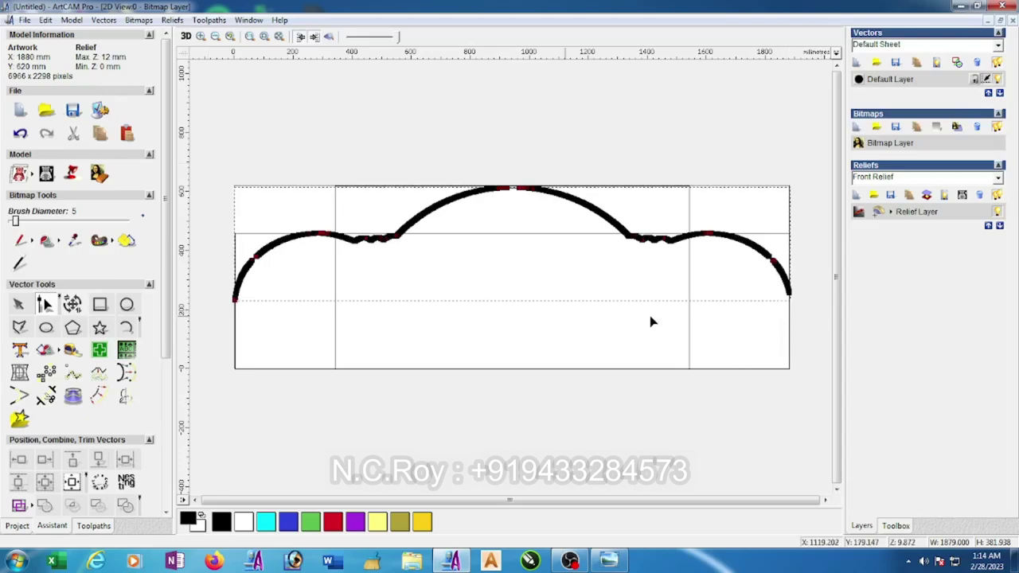
# Spline the arched outline at tolerance 1, reducing 3415 lines to 15 Bézier spans
pyautogui.click(98, 374)
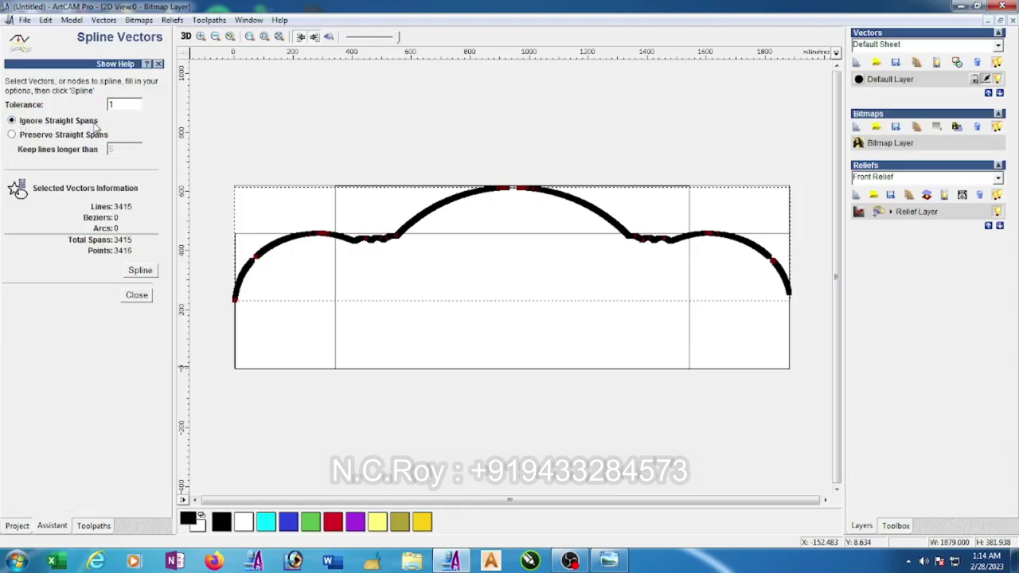
pyautogui.click(142, 271)
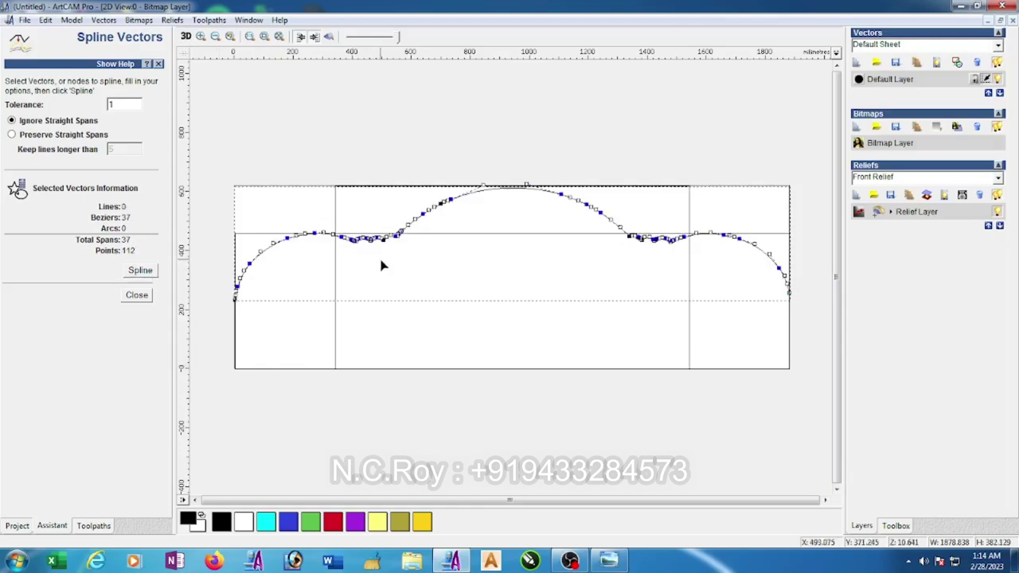
pyautogui.click(142, 271)
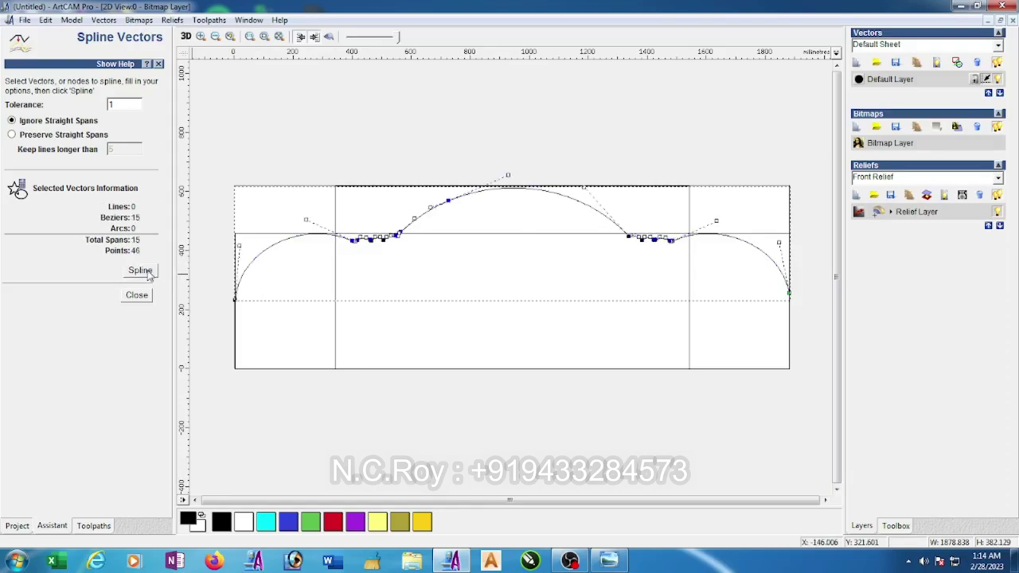
pyautogui.click(135, 297)
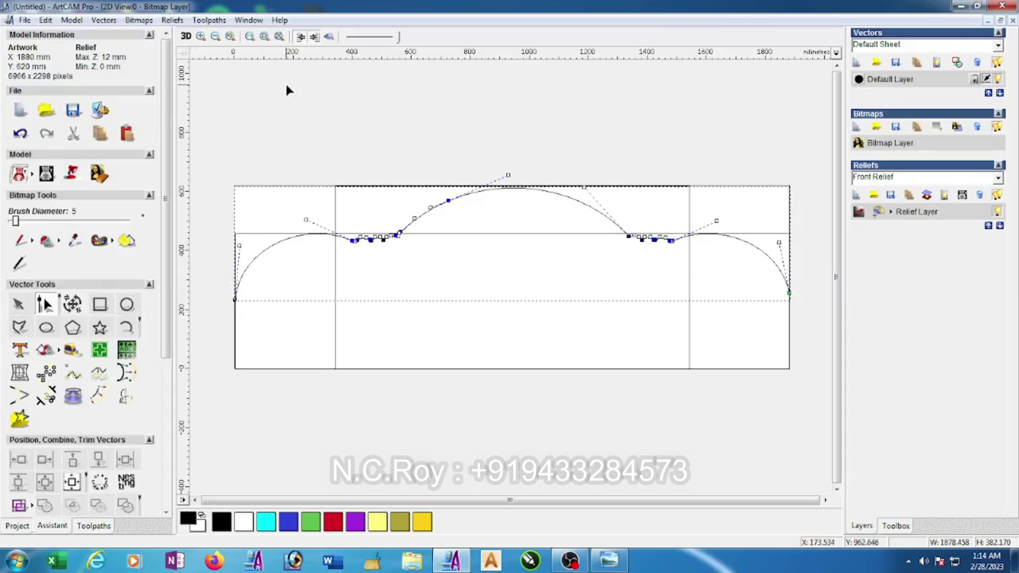
# Select the smoothed arch together with the lower rectangle
pyautogui.click(331, 37)
pyautogui.scroll(2, 270, 262)
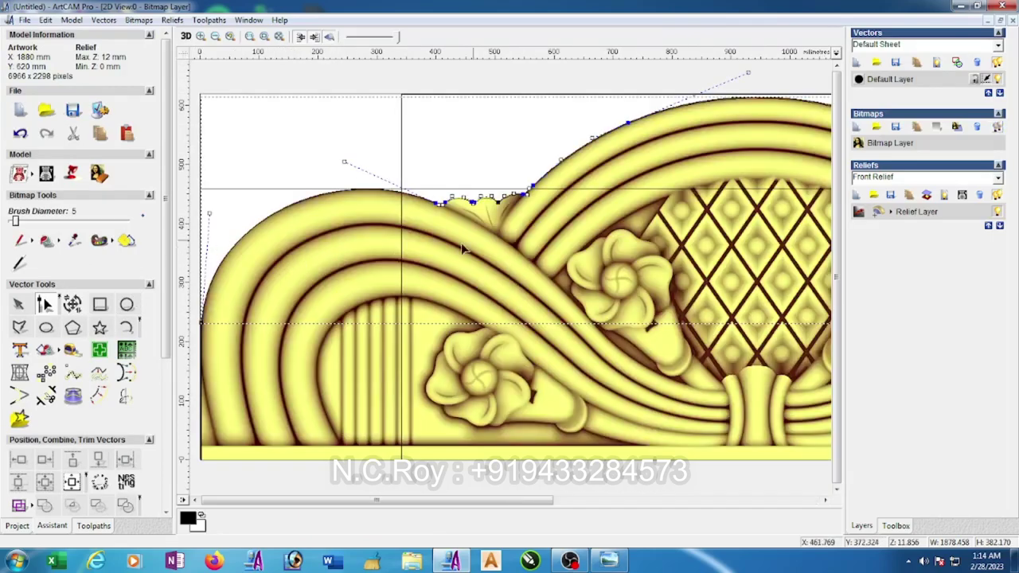
pyautogui.scroll(2, 513, 320)
pyautogui.scroll(-2, 540, 406)
pyautogui.scroll(-2, 540, 407)
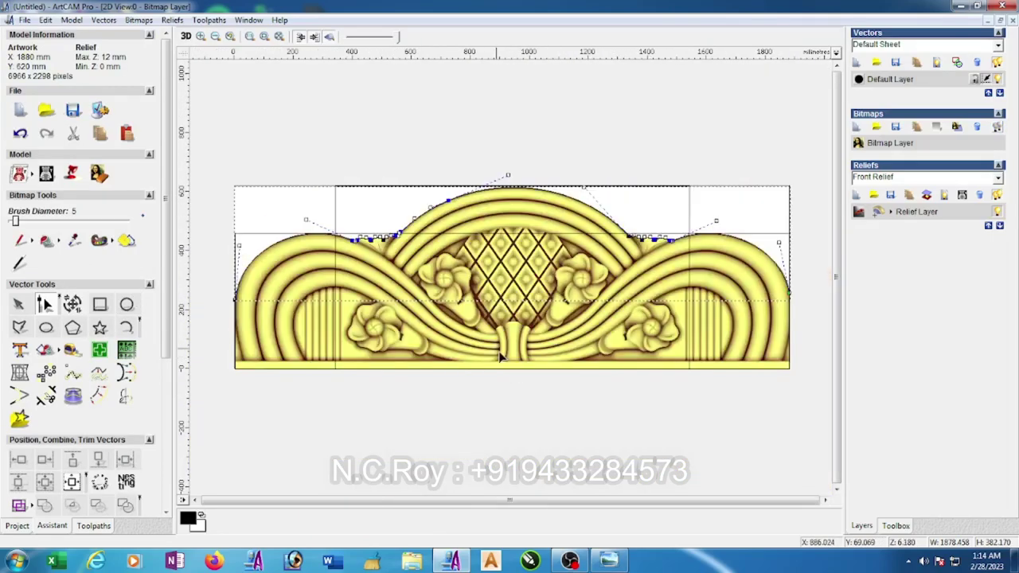
pyautogui.click(19, 303)
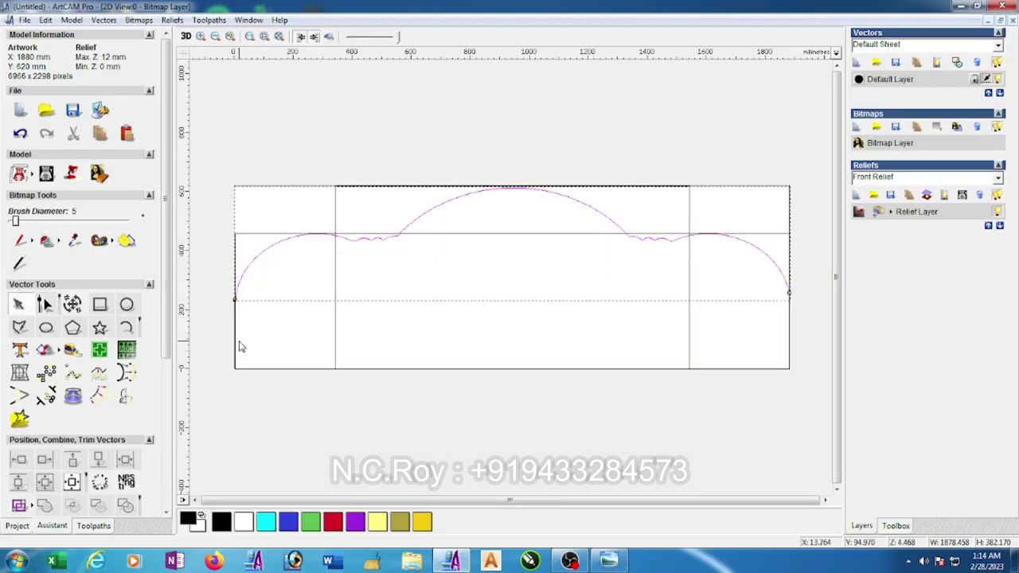
pyautogui.keyDown('shift'); pyautogui.click(234, 341); pyautogui.keyUp('shift')
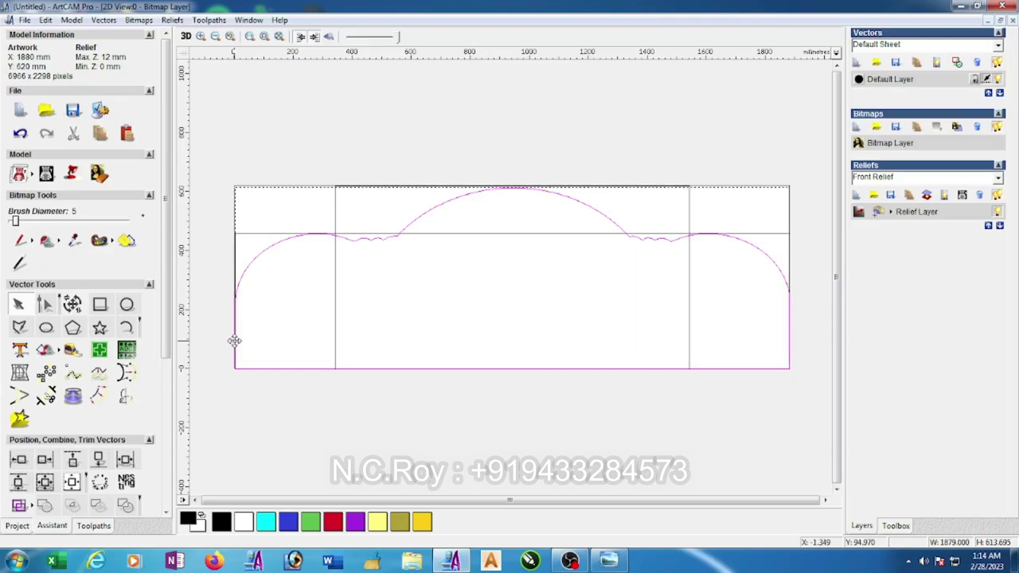
# Join the arch and rectangle, close the outline with a line, and show the shaded relief
pyautogui.scroll(-3, 170, 354)
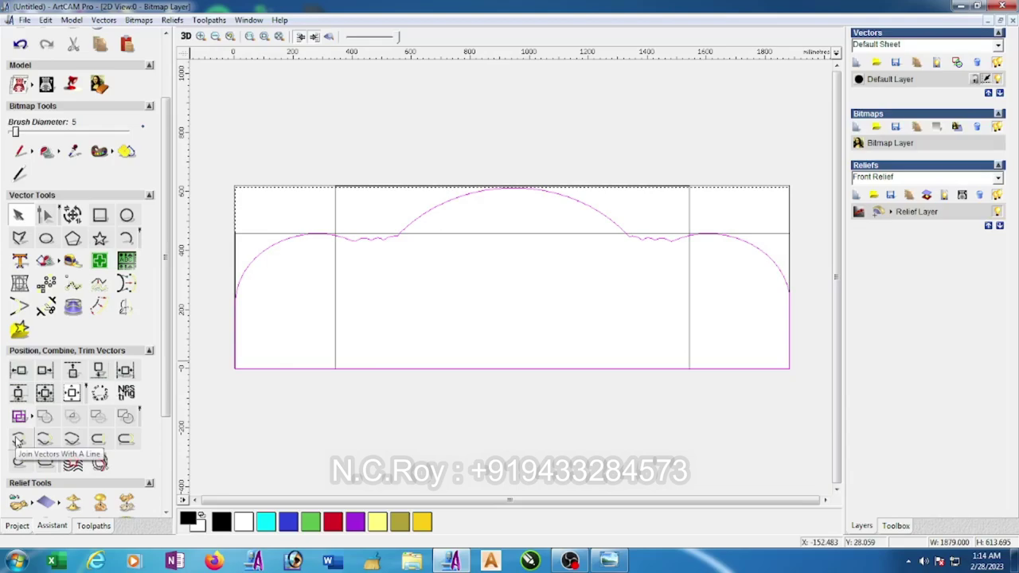
pyautogui.click(17, 440)
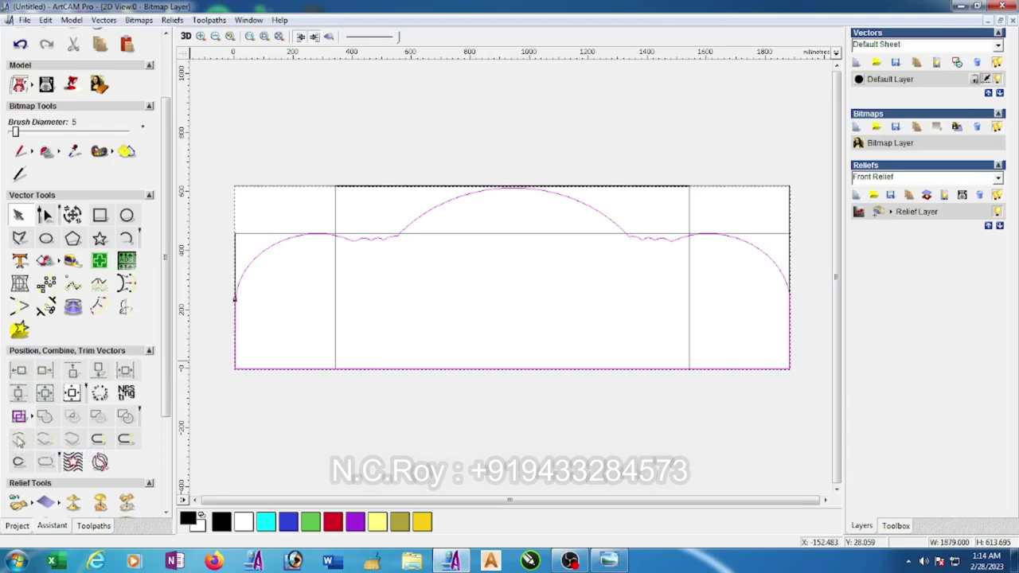
pyautogui.click(98, 443)
pyautogui.click(331, 37)
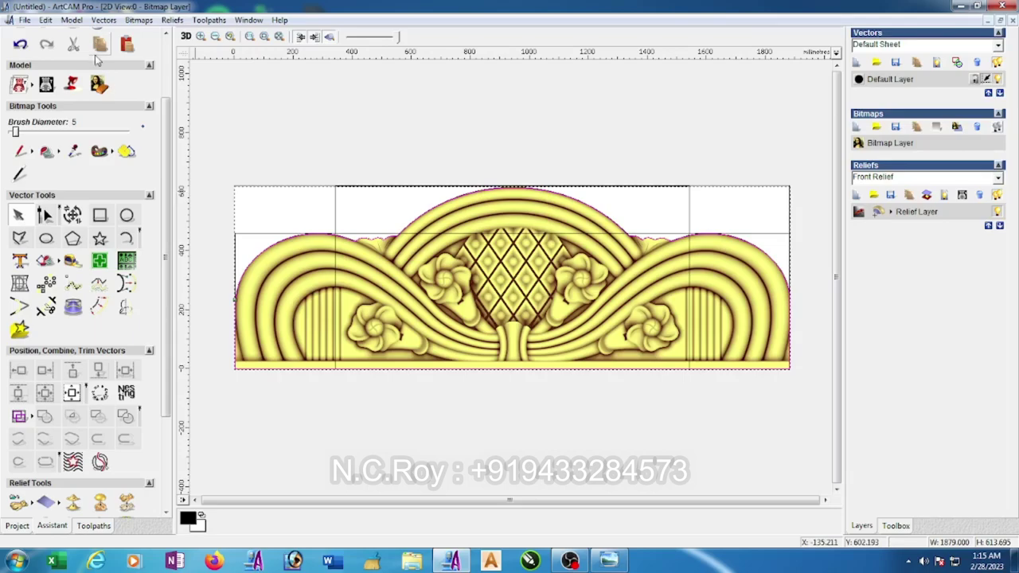
# Rotate the whole headboard model 90° clockwise from the Model menu
pyautogui.click(74, 21)
pyautogui.moveTo(108, 124)
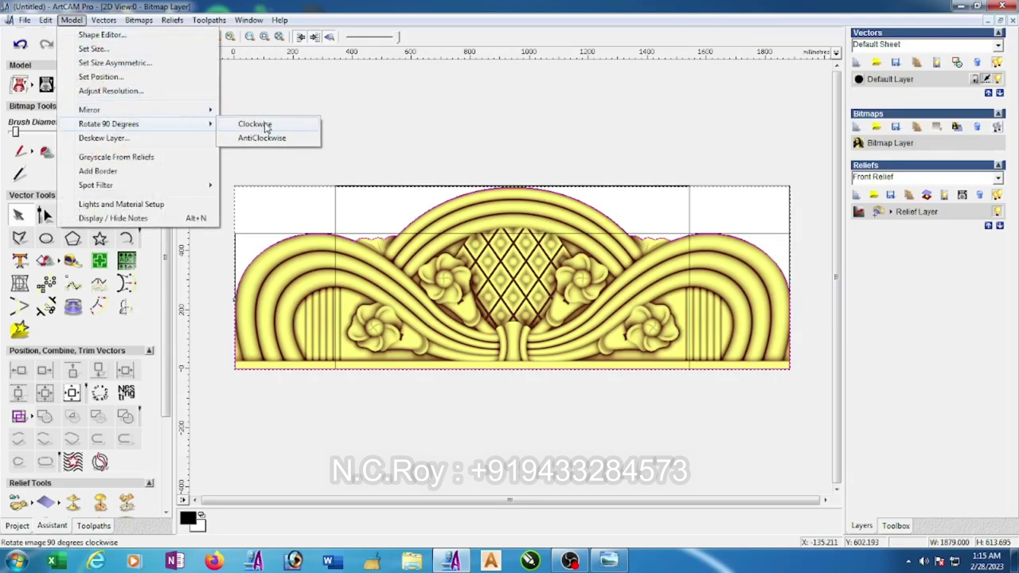
pyautogui.click(261, 125)
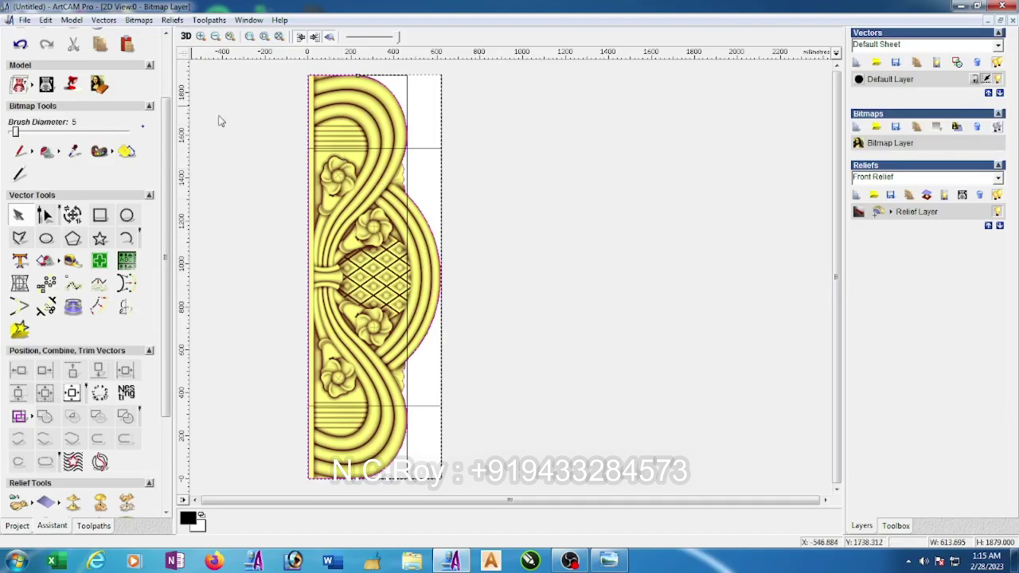
# In Save As, create and open a new 27.02.2023 folder on the Desktop
pyautogui.click(22, 25)
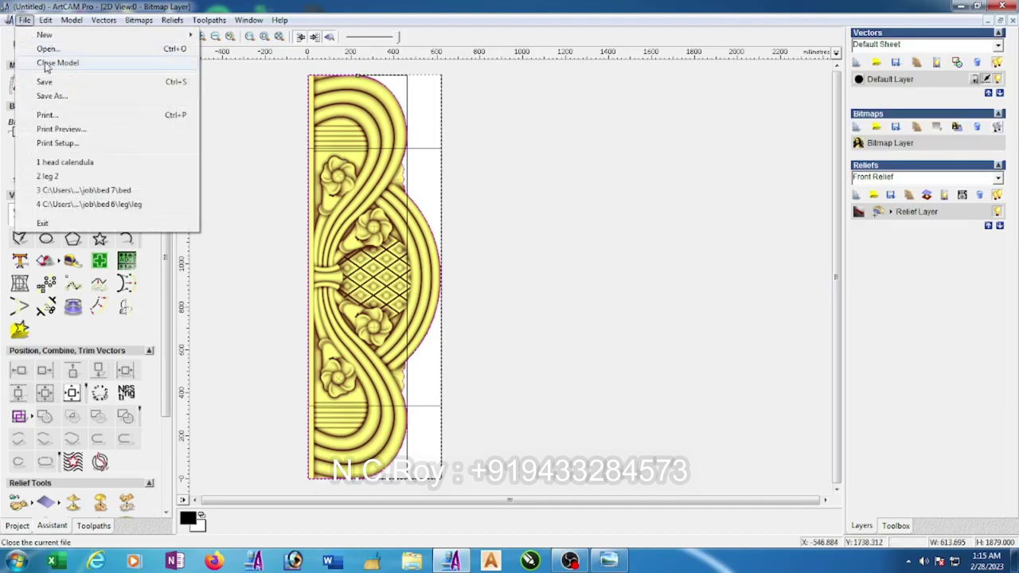
pyautogui.click(51, 97)
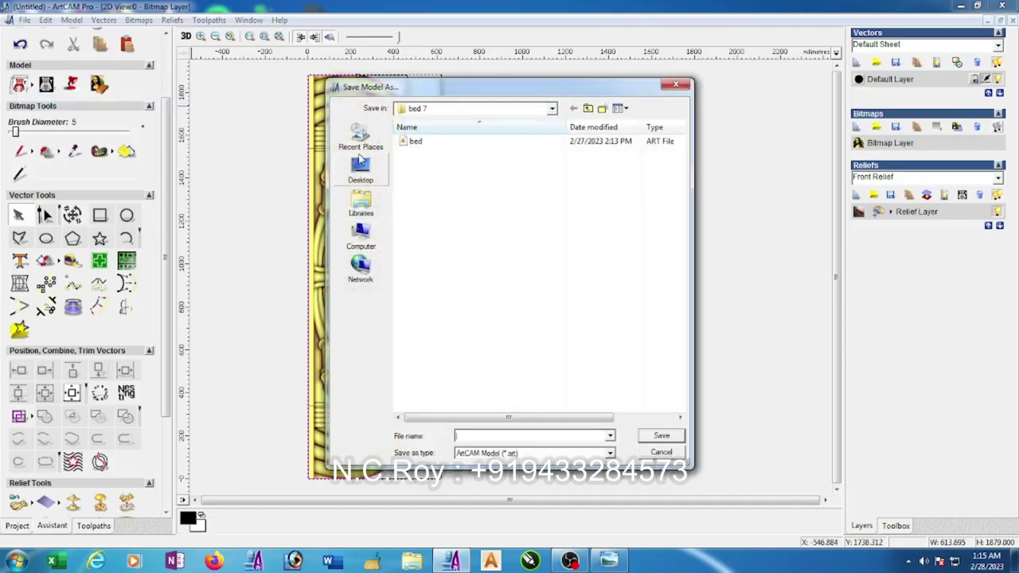
pyautogui.click(361, 169)
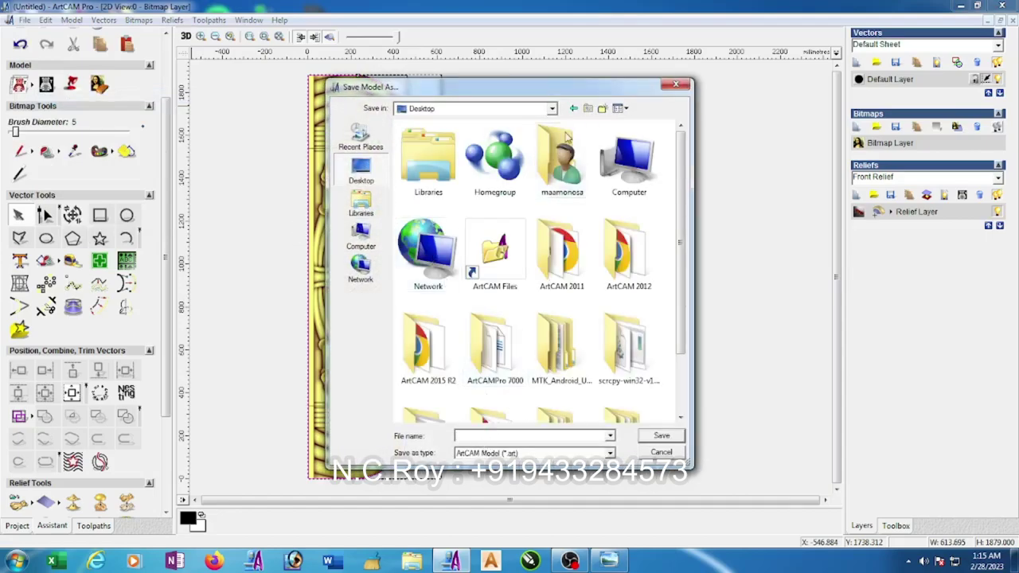
pyautogui.click(602, 108)
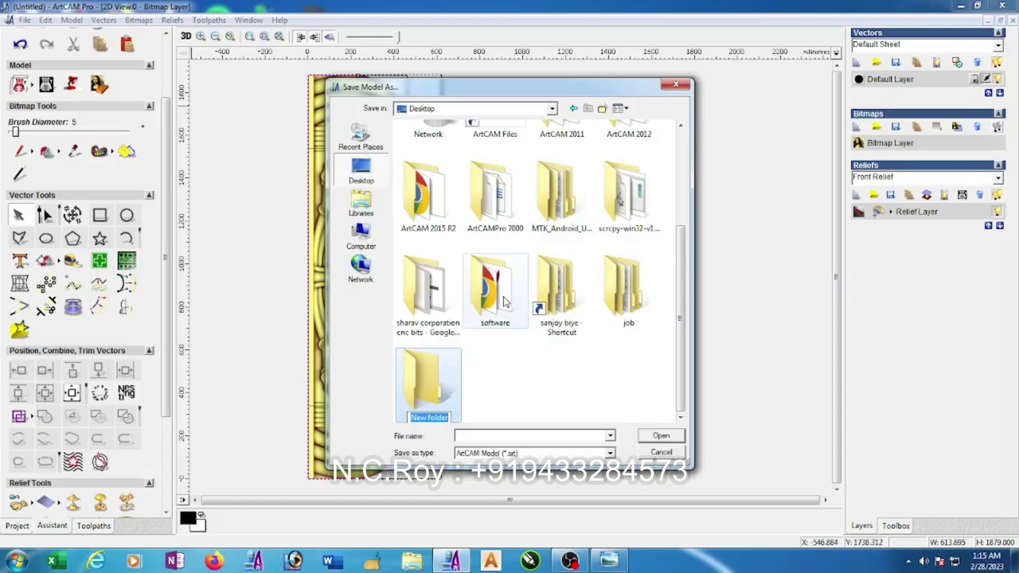
pyautogui.write('27.')
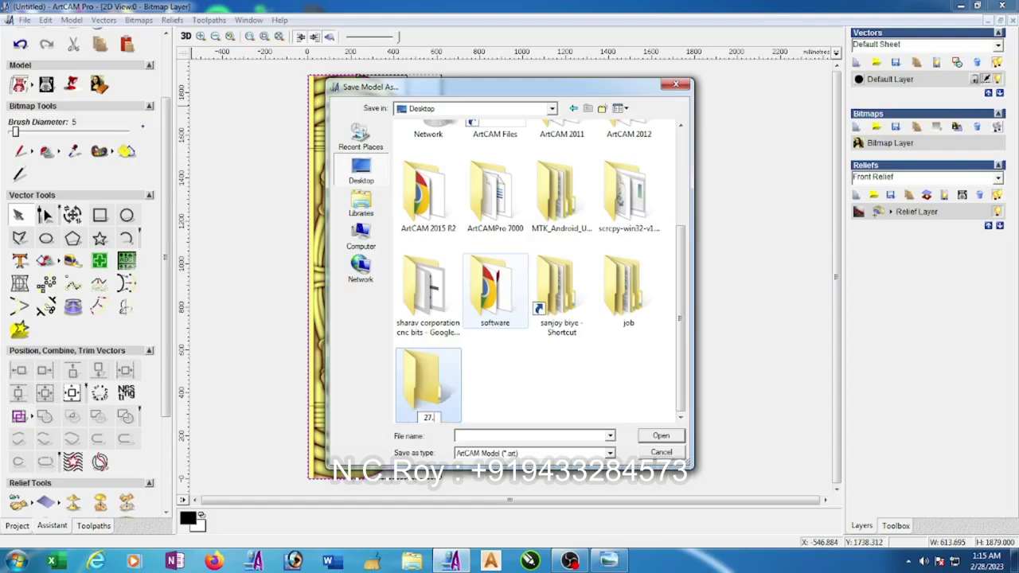
pyautogui.write('02.')
pyautogui.write('2023')
pyautogui.click(430, 382)
pyautogui.doubleClick(430, 382)
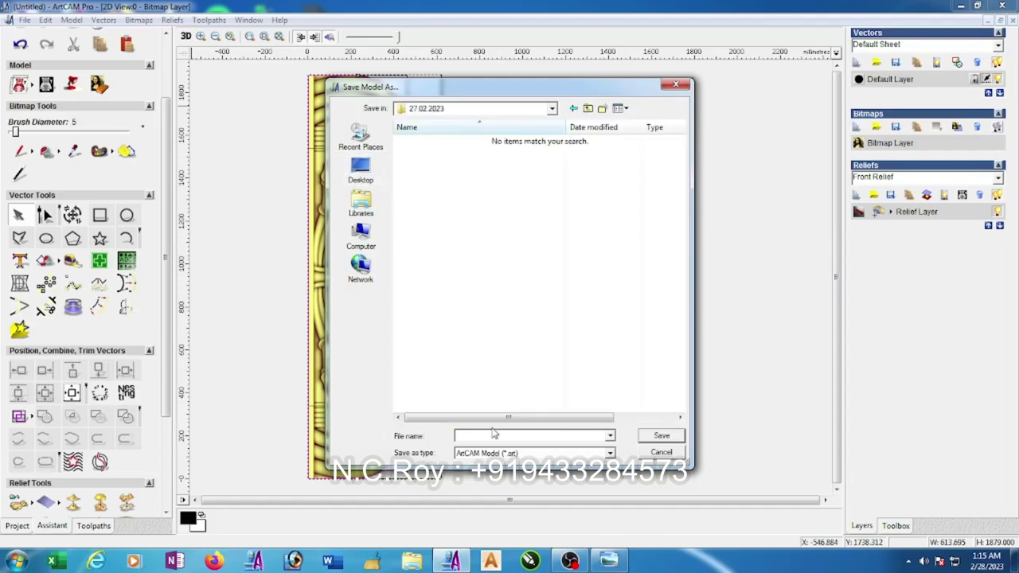
# Create and open a head subfolder and save the model there as head
pyautogui.click(603, 108)
pyautogui.write('hea')
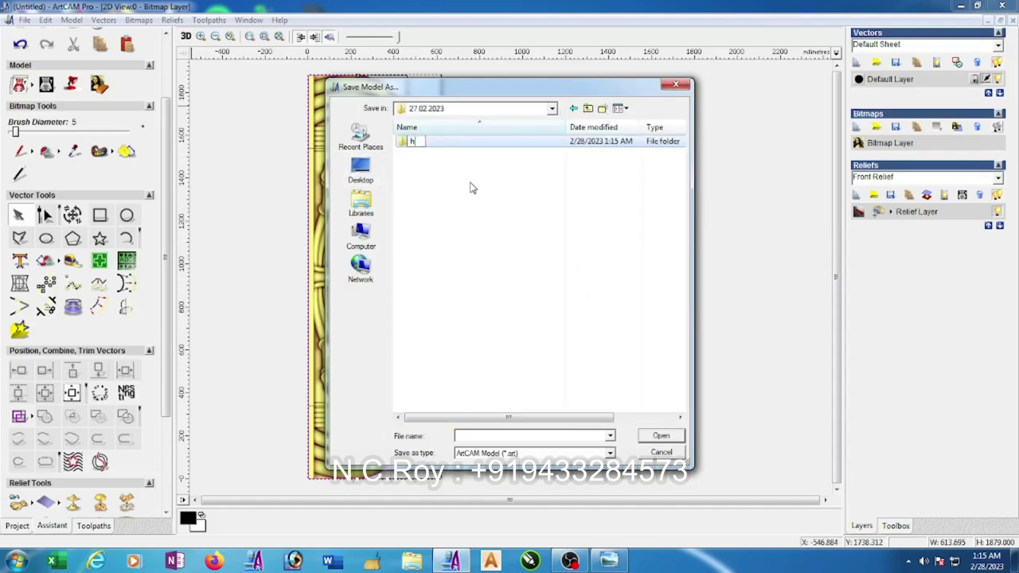
pyautogui.write('d')
pyautogui.press('Return')
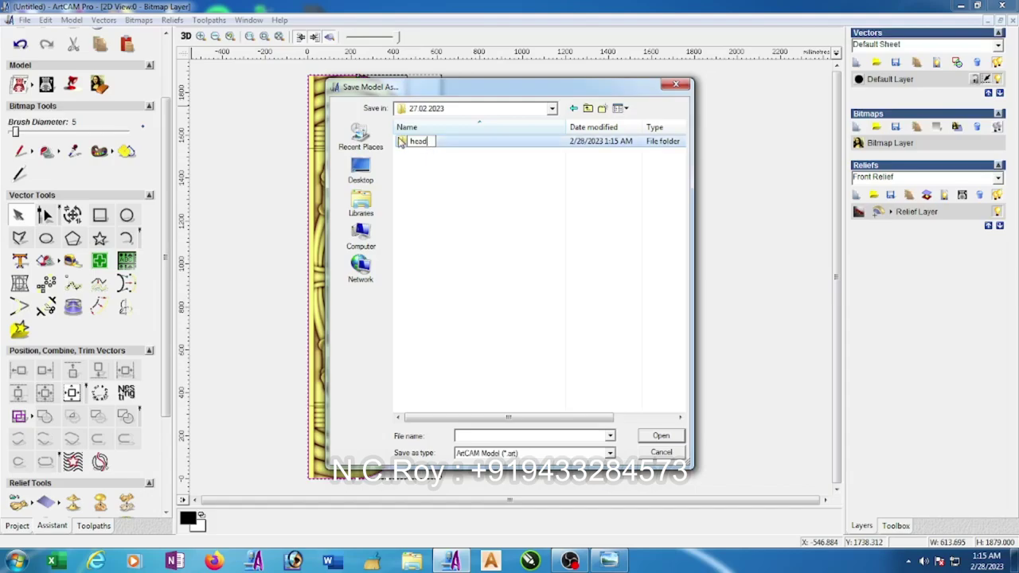
pyautogui.doubleClick(420, 141)
pyautogui.write('head')
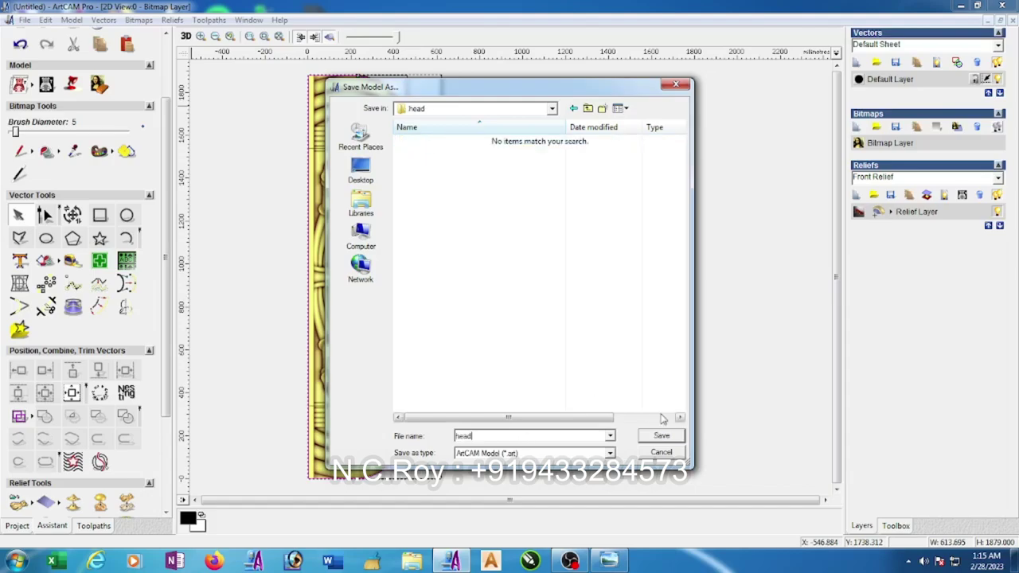
pyautogui.click(662, 436)
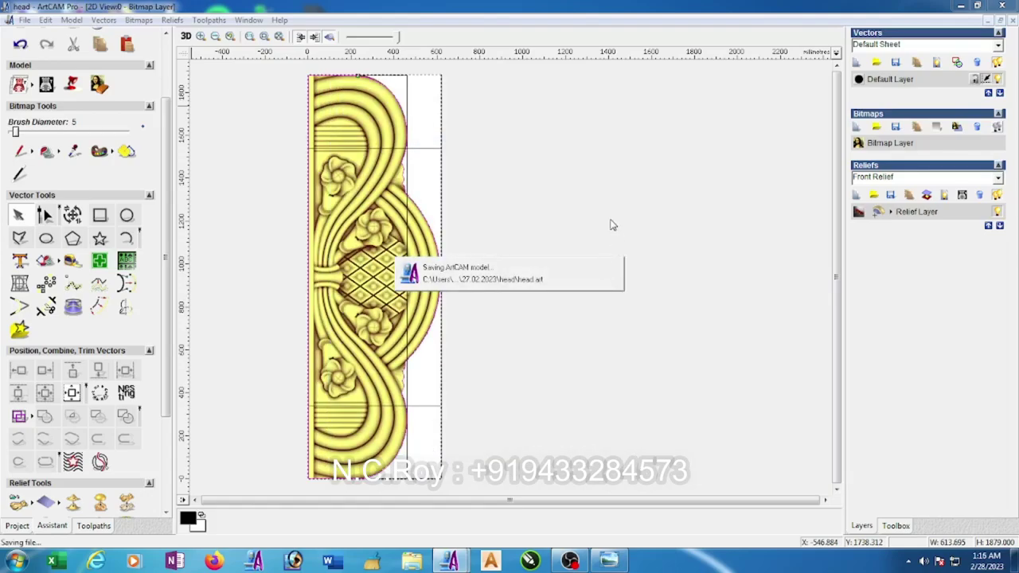
# Switch between the Assistant and Toolpaths tabs, finishing on the Toolpaths panel
pyautogui.click(103, 528)
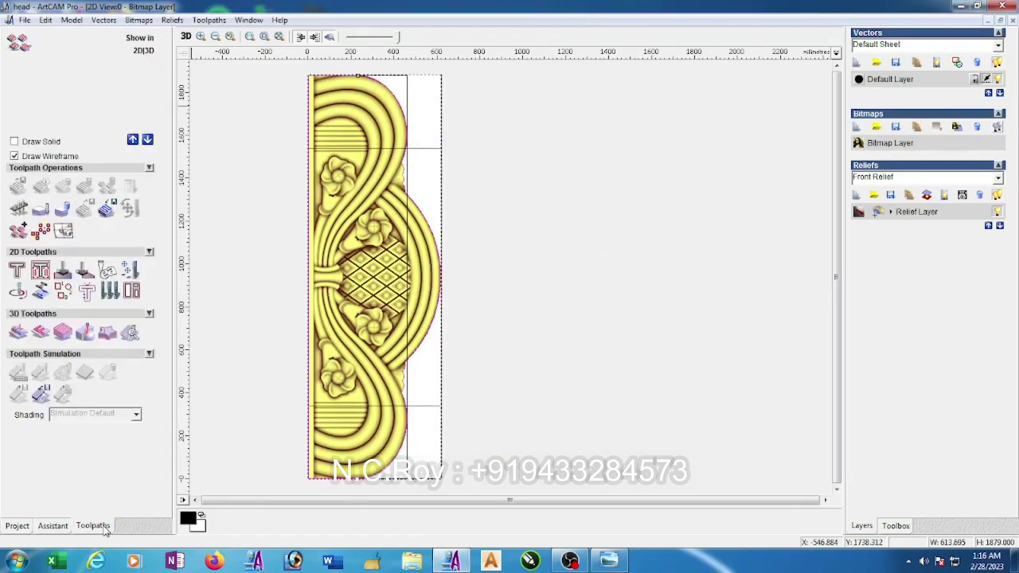
pyautogui.click(50, 528)
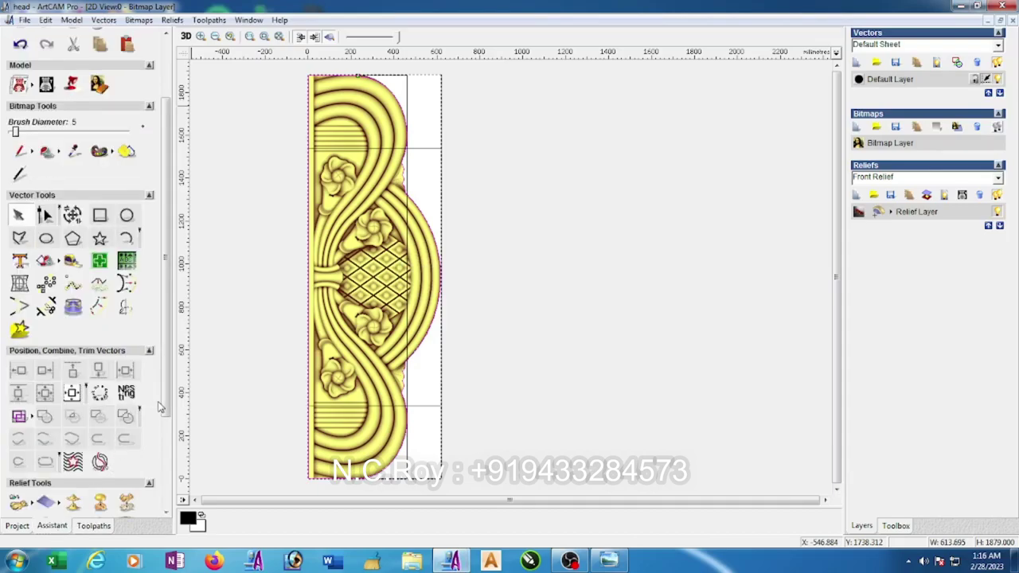
pyautogui.scroll(-2, 160, 408)
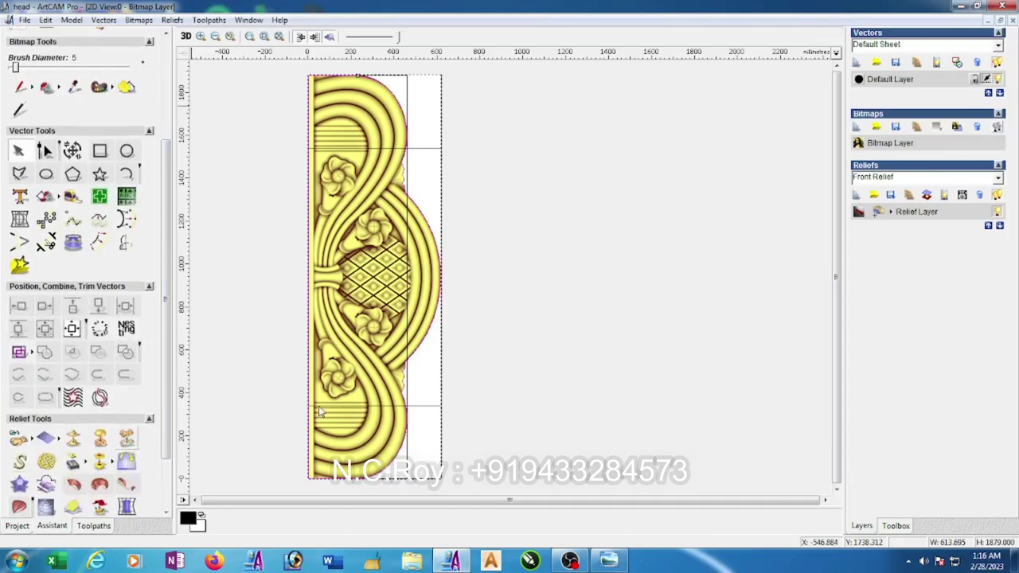
pyautogui.click(582, 366)
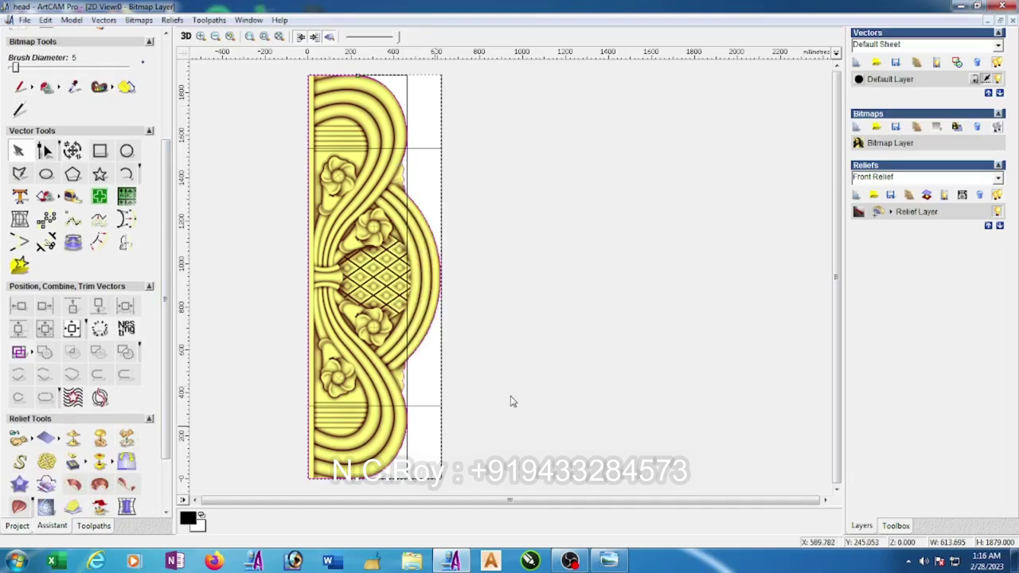
pyautogui.click(93, 525)
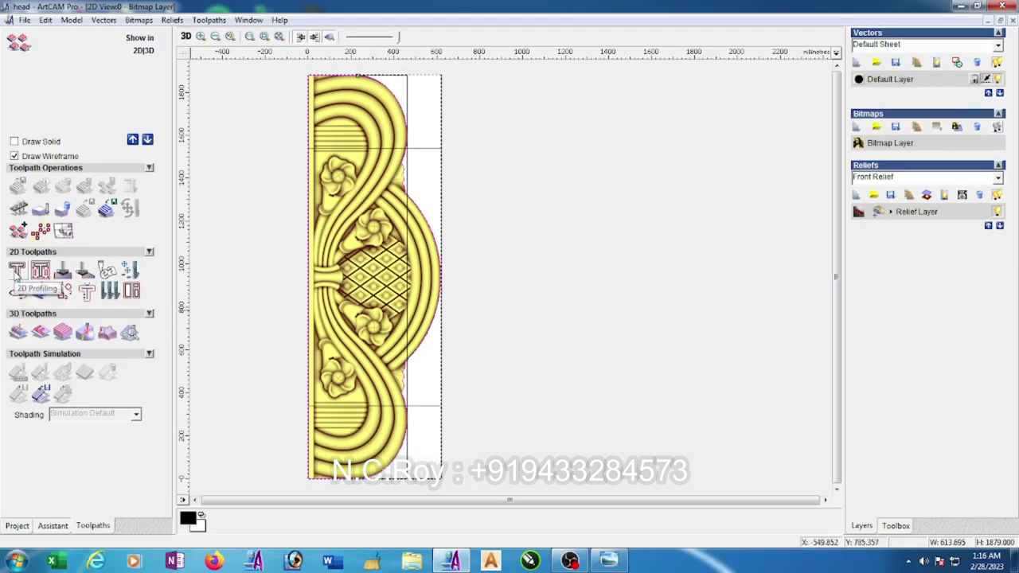
# Start an inside 2D profiling toolpath with 5 mm finish depth and pick End Mill 6 mm
pyautogui.click(16, 272)
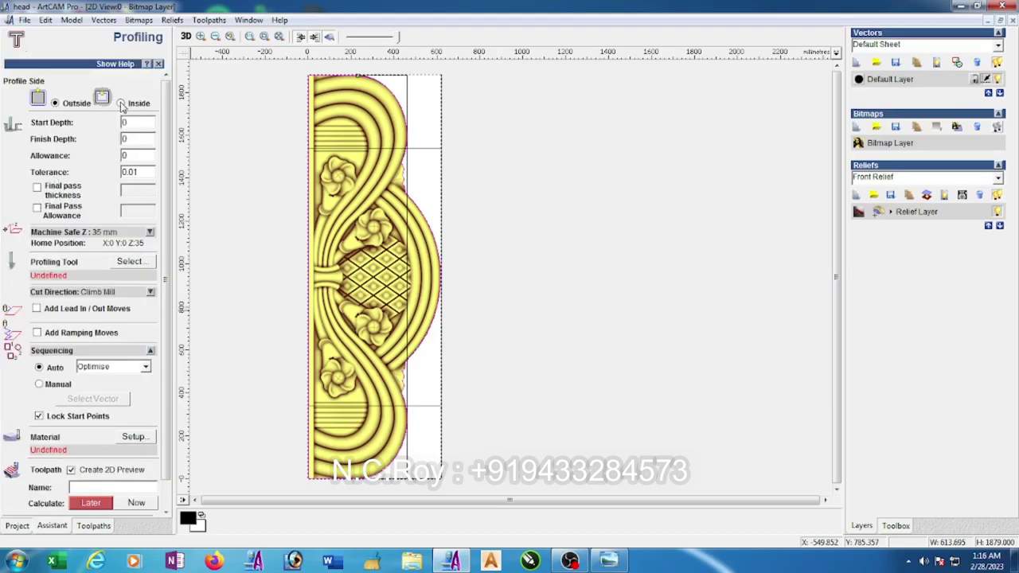
pyautogui.moveTo(133, 137); pyautogui.dragTo(101, 152)
pyautogui.write('5')
pyautogui.click(129, 261)
pyautogui.click(441, 295)
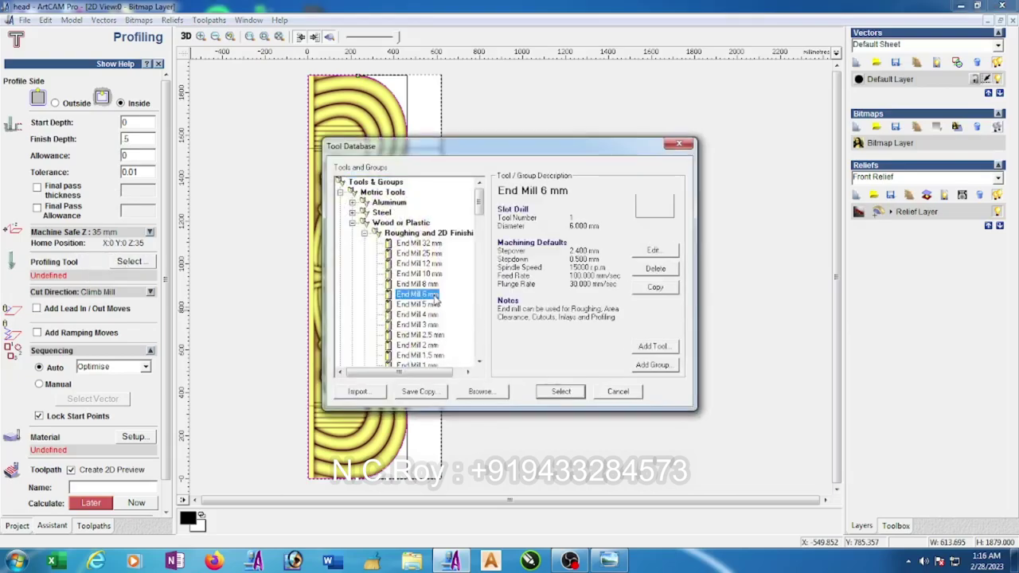
# Review the End Mill 6 mm settings, confirm it as the tool, and open Material Setup
pyautogui.click(661, 253)
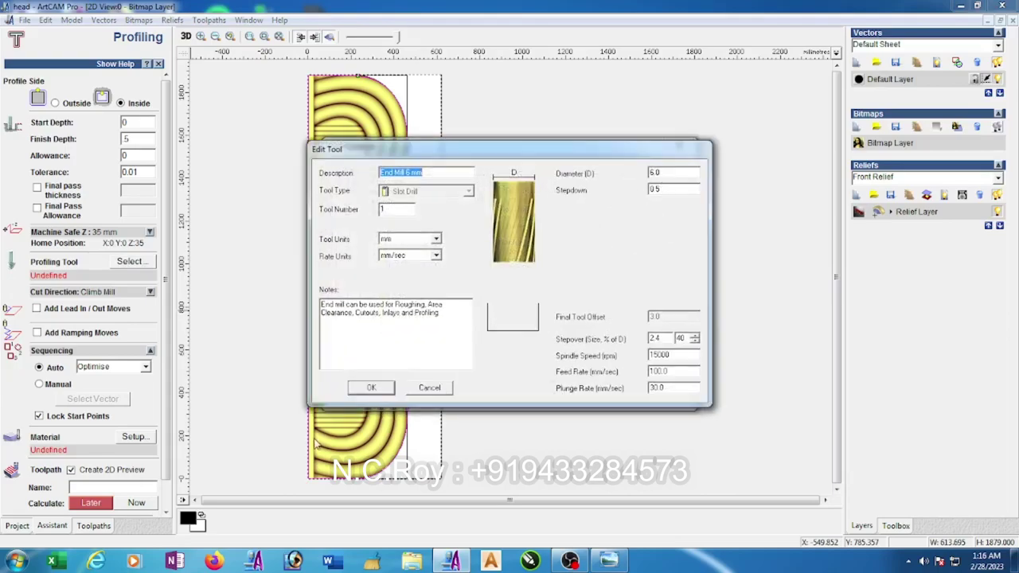
pyautogui.click(373, 390)
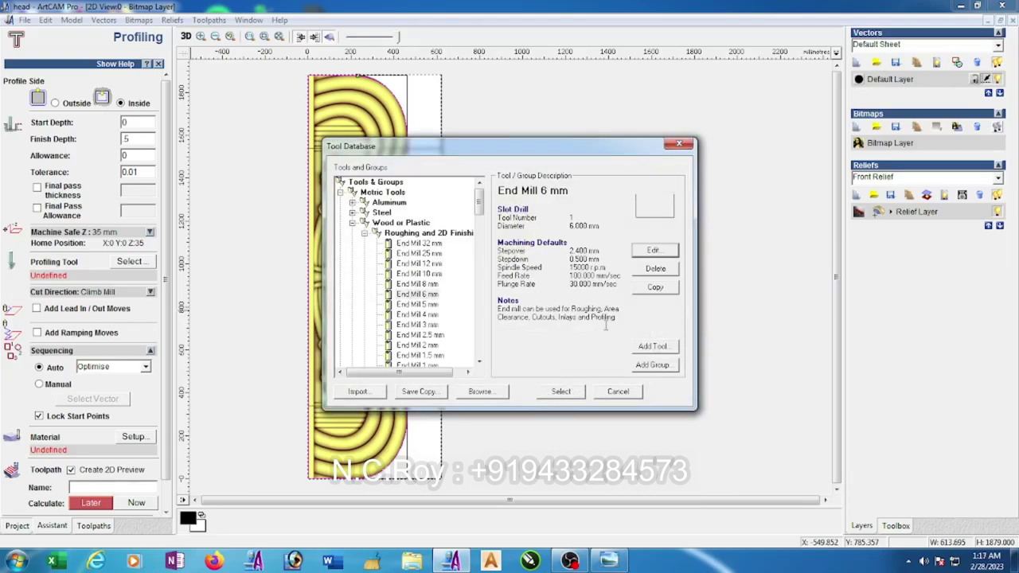
pyautogui.click(655, 250)
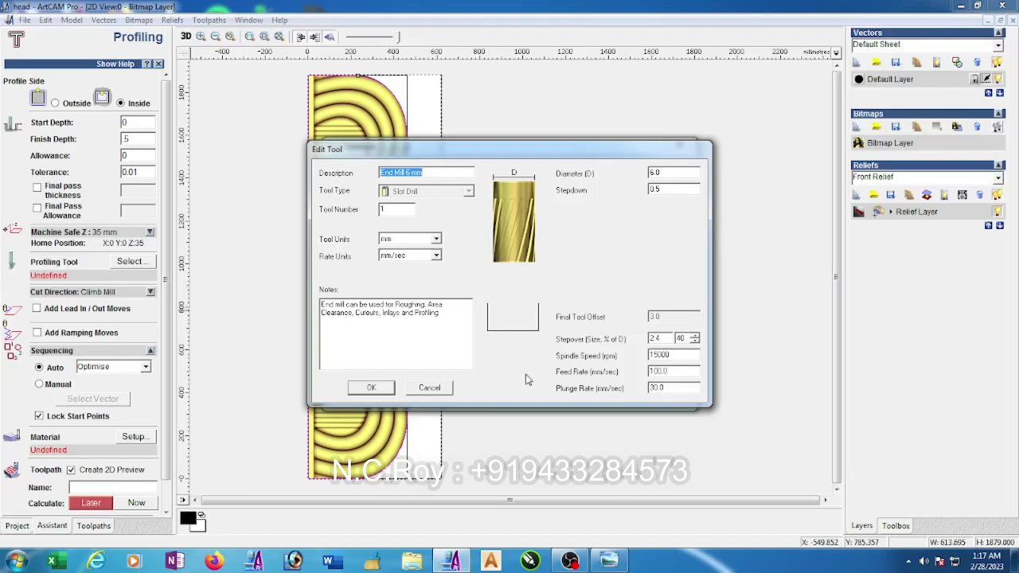
pyautogui.click(384, 389)
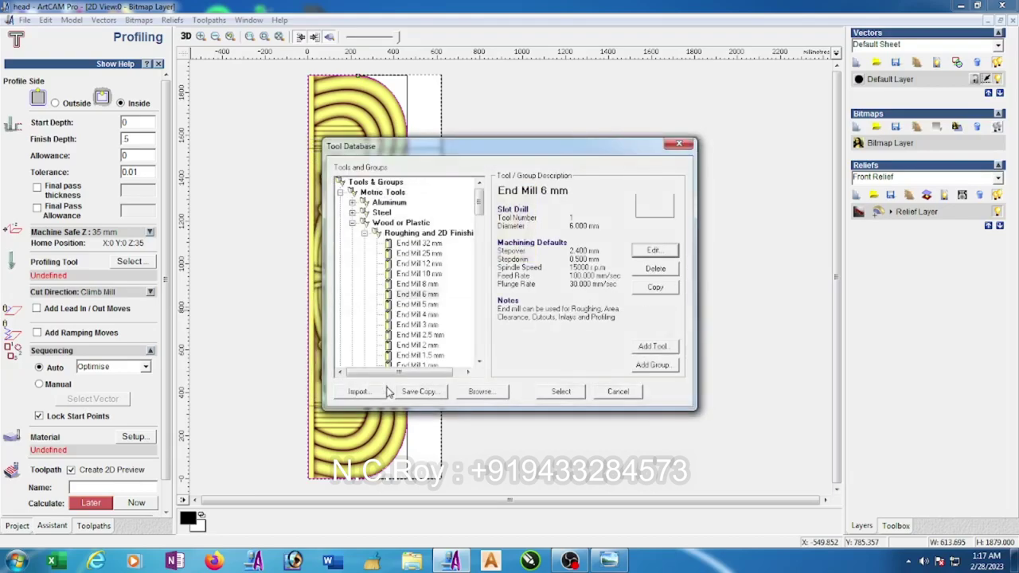
pyautogui.click(562, 391)
pyautogui.click(134, 438)
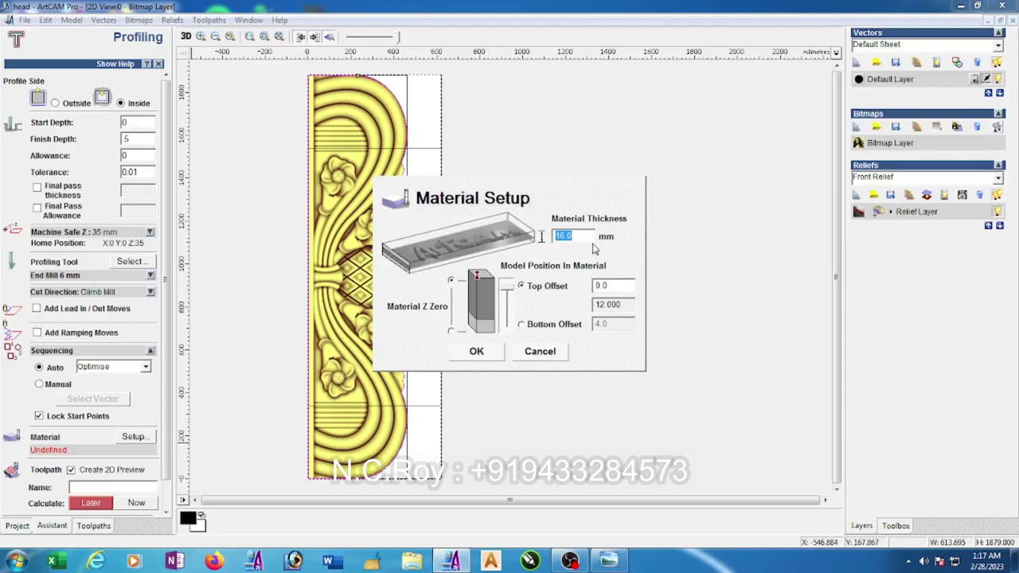
# Enter a 50 mm material thickness, zeroed at the top surface, and accept Material Setup
pyautogui.write('50')
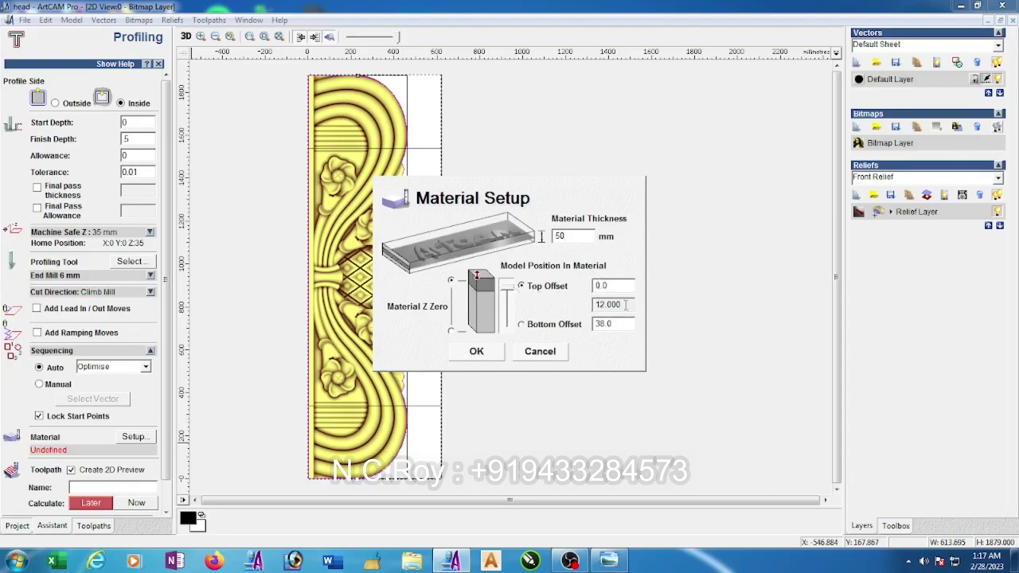
pyautogui.moveTo(628, 304); pyautogui.dragTo(585, 311)
pyautogui.click(475, 352)
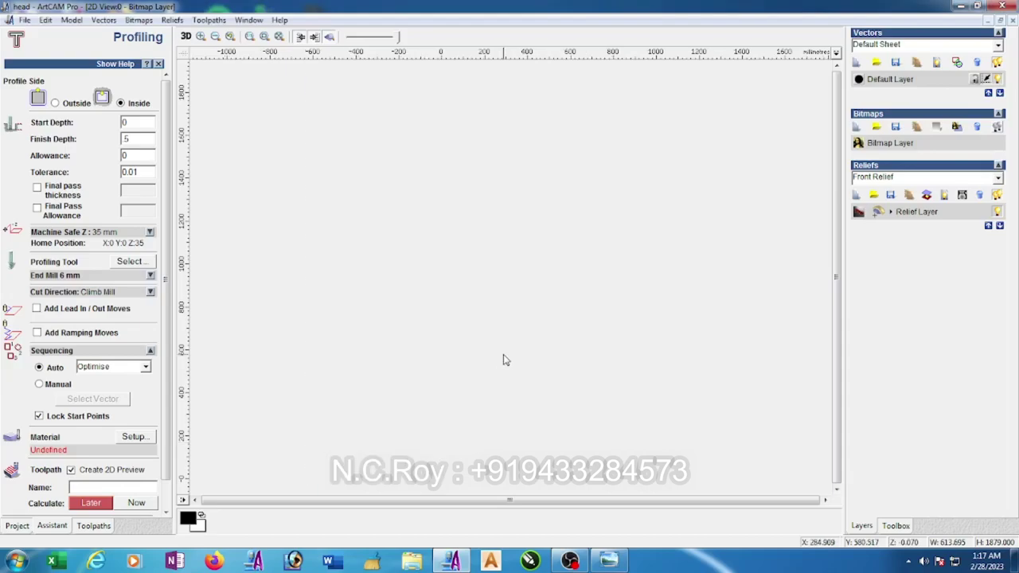
pyautogui.scroll(-1, 159, 449)
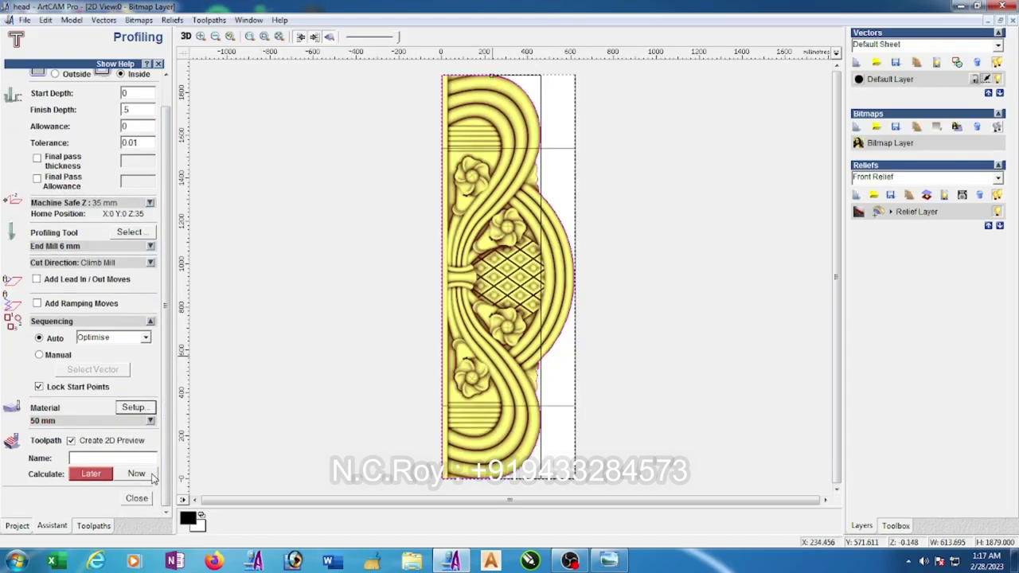
# Tile the 2D and 3D views side by side and calculate the End Mill 6 mm Profile toolpath
pyautogui.click(248, 20)
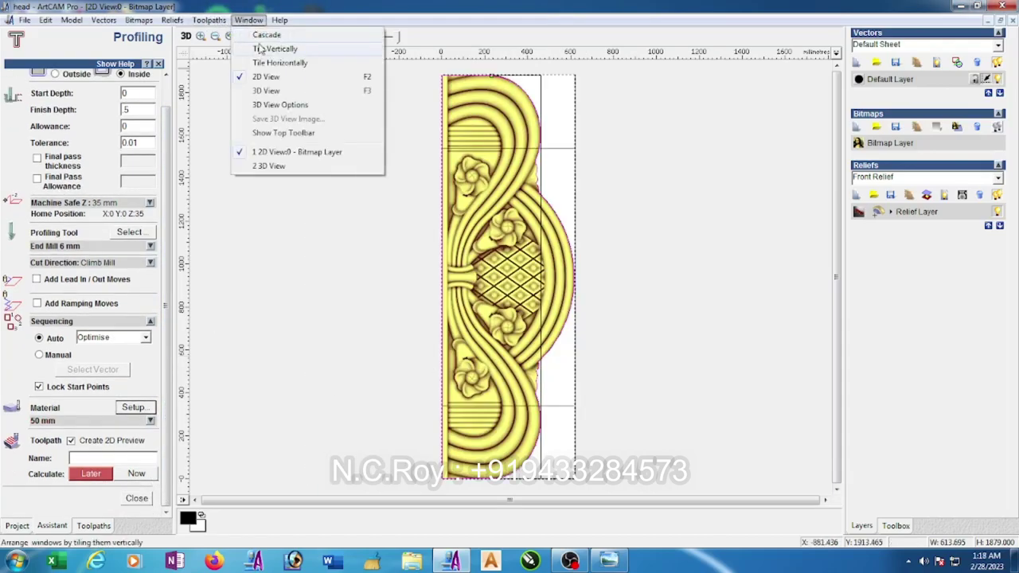
pyautogui.click(267, 49)
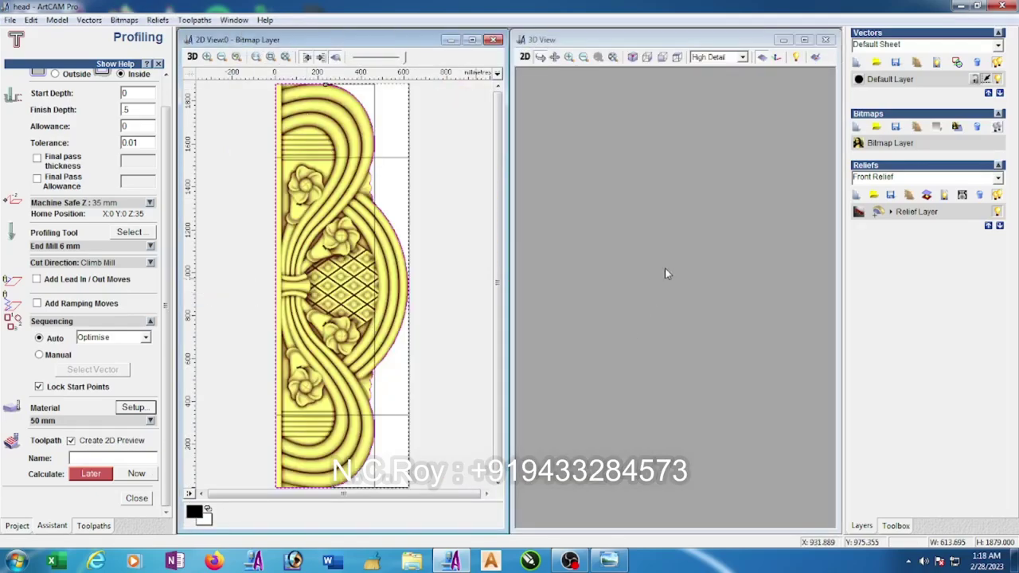
pyautogui.click(149, 478)
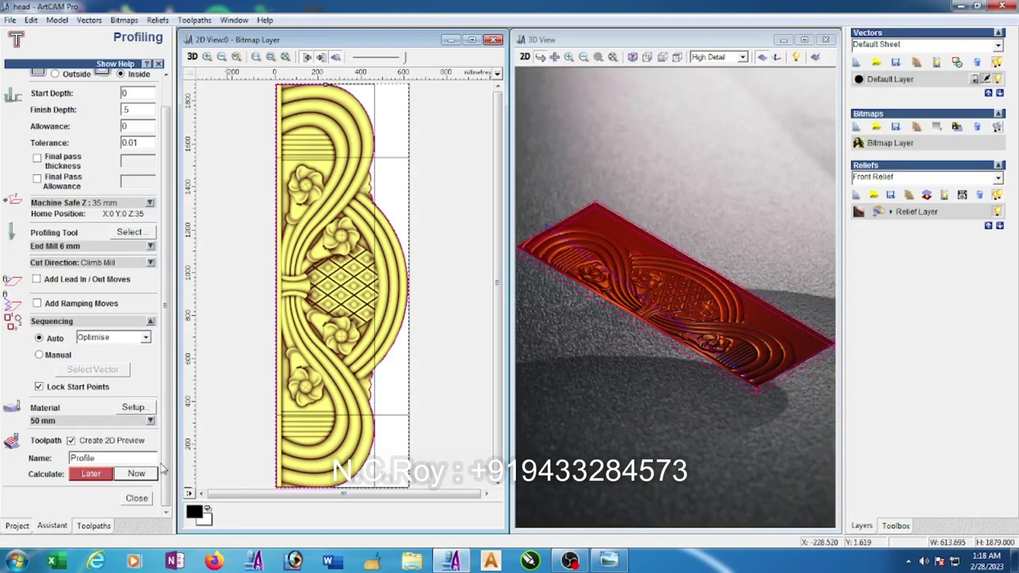
pyautogui.click(137, 498)
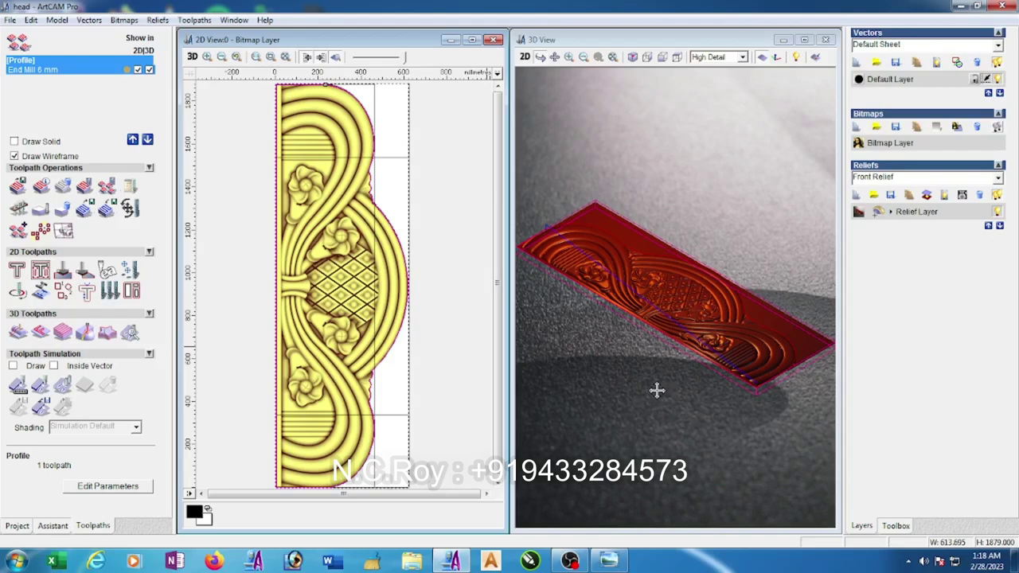
# Calculate a raster Machine Relief toolpath inside the selected vector with the Ball Nose 6 mm tool
pyautogui.click(21, 332)
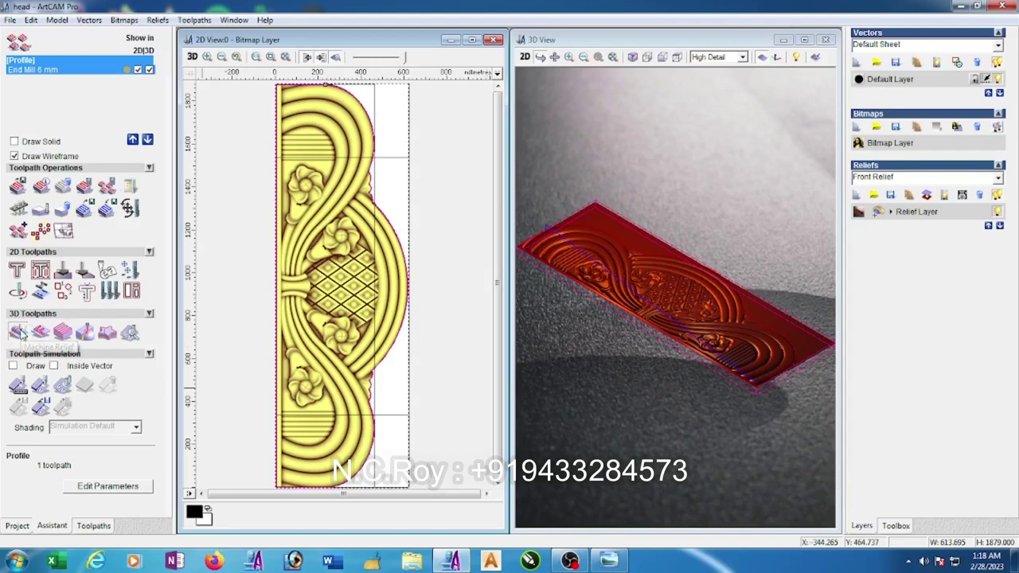
pyautogui.click(36, 111)
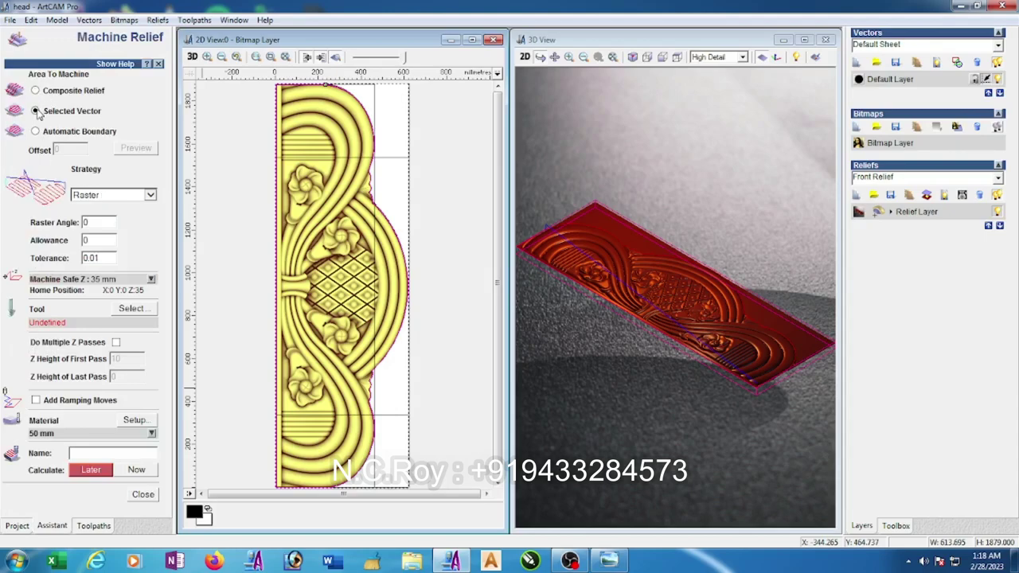
pyautogui.click(134, 310)
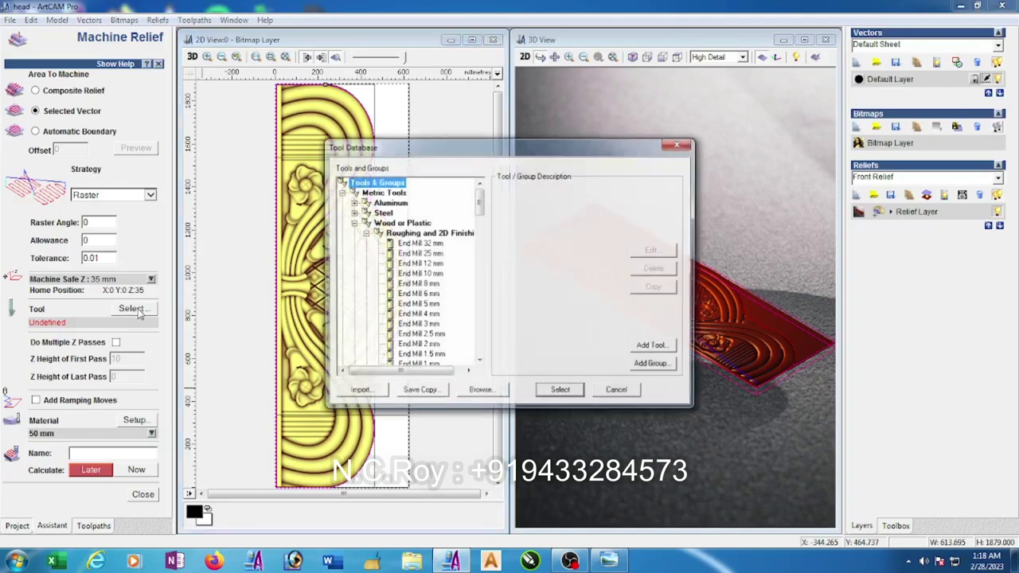
pyautogui.scroll(-2, 479, 211)
pyautogui.scroll(-2, 478, 213)
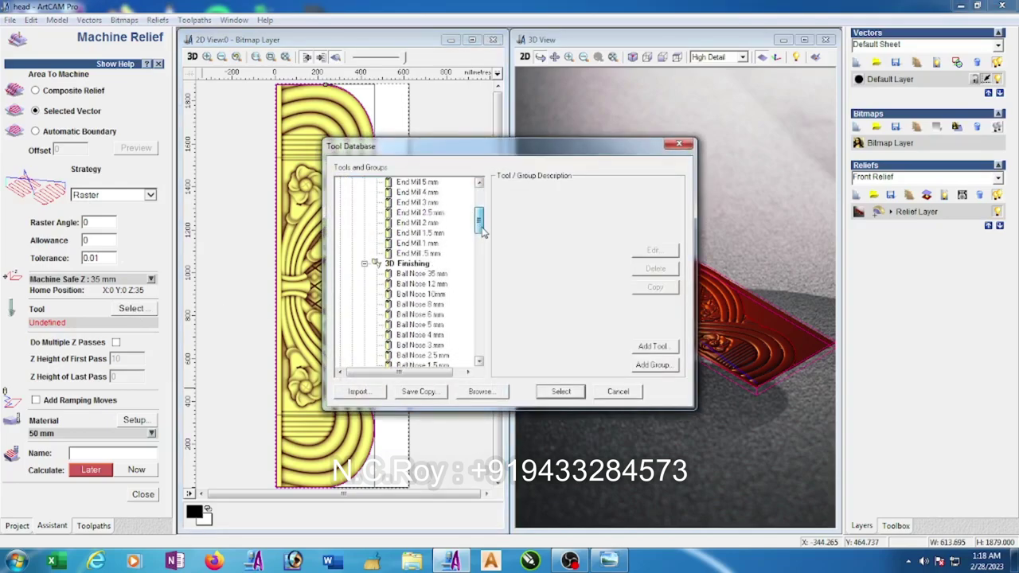
pyautogui.click(430, 315)
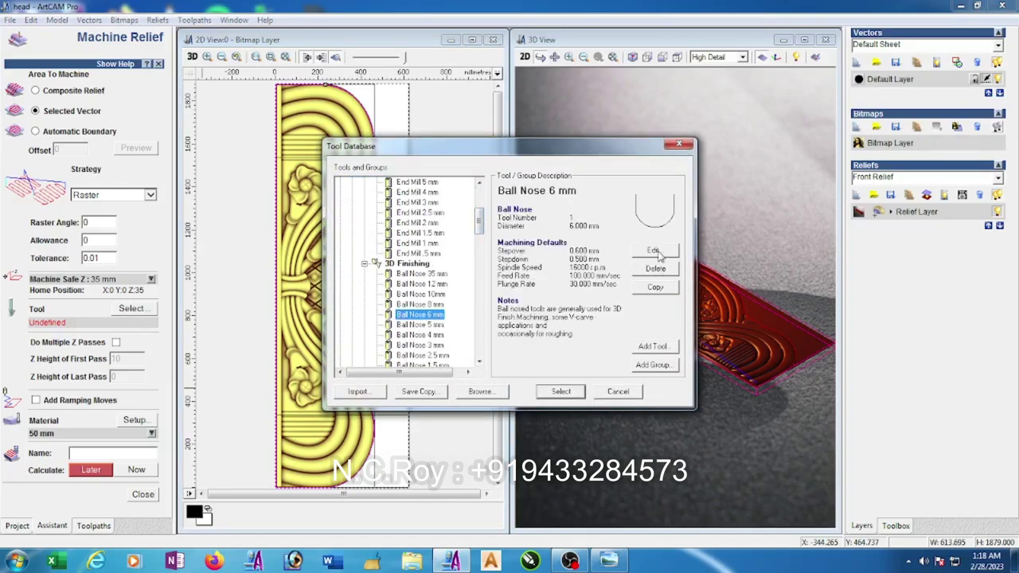
pyautogui.click(658, 252)
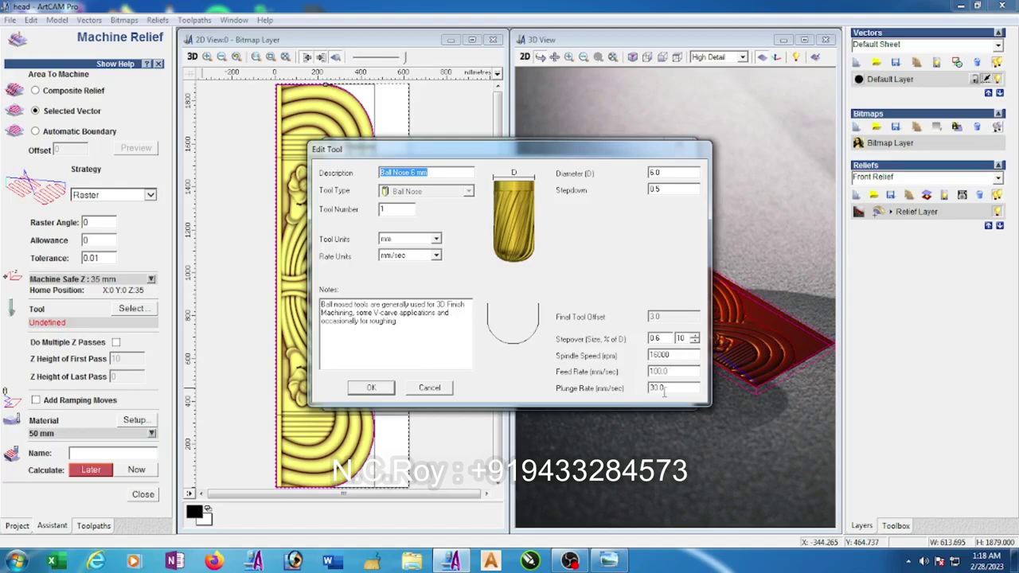
pyautogui.click(374, 389)
pyautogui.click(569, 393)
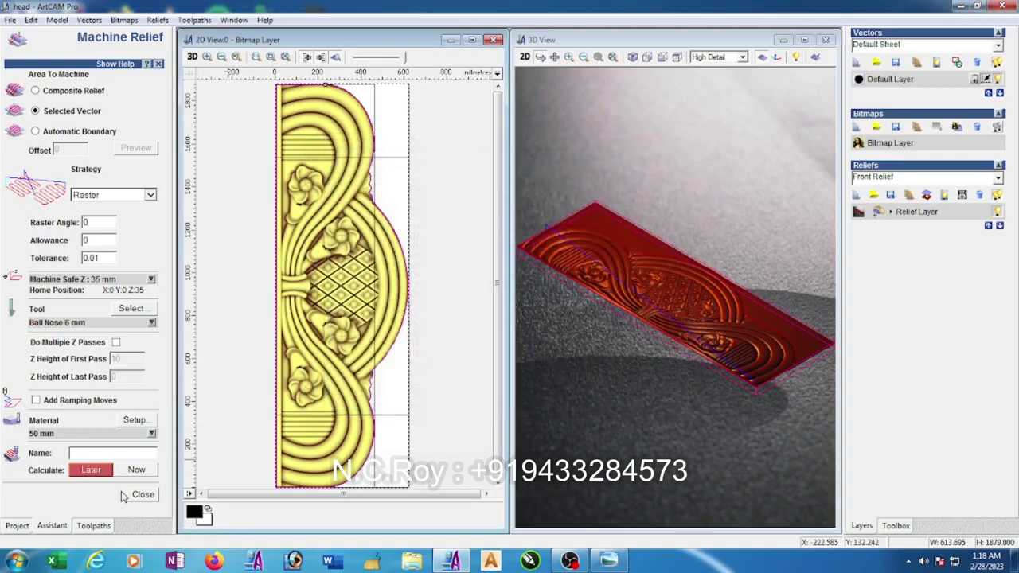
pyautogui.click(148, 473)
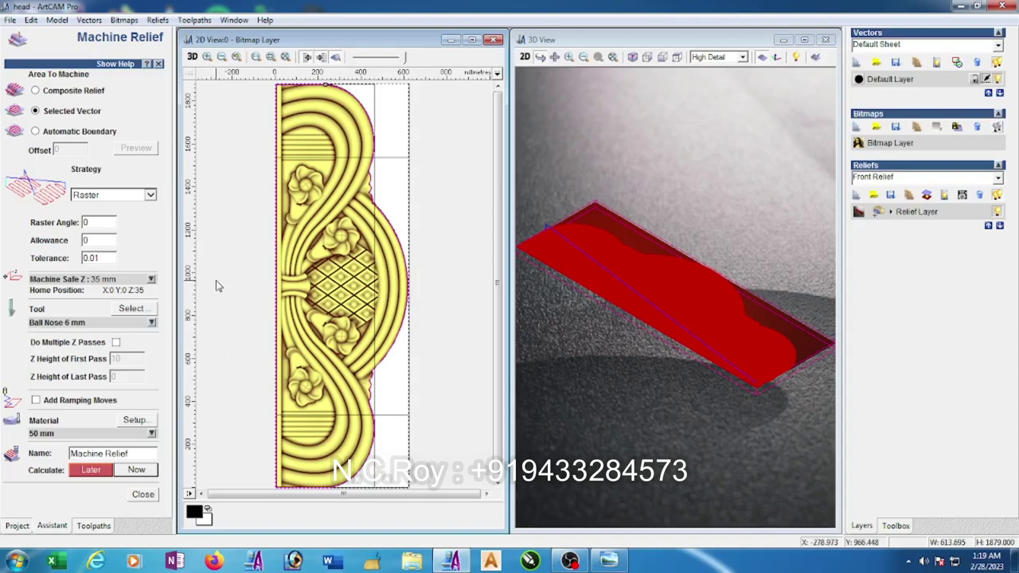
pyautogui.click(148, 495)
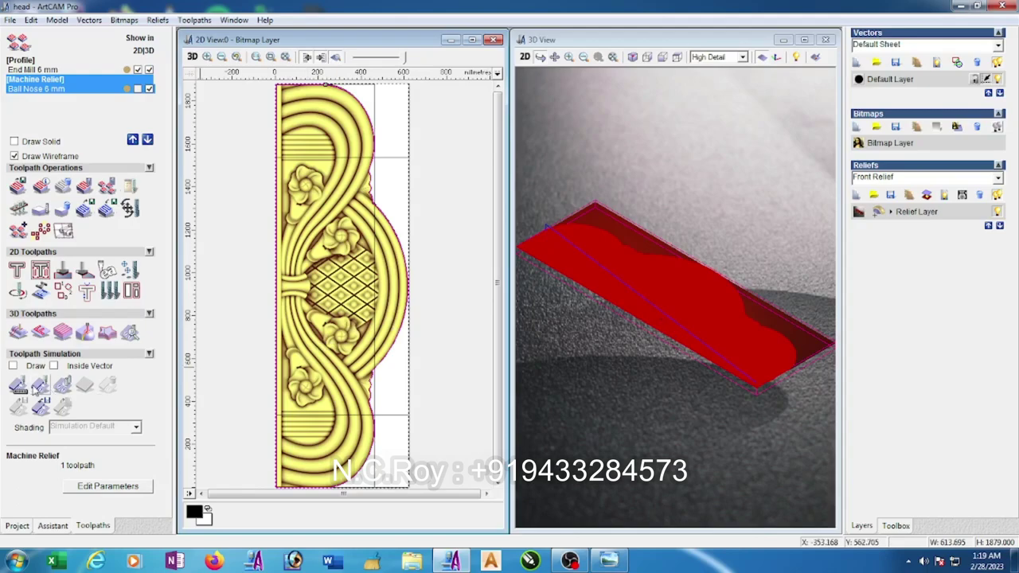
# Simulate the Machine Relief toolpath at Standard resolution, view the carving face-on, then delete the simulation
pyautogui.click(37, 387)
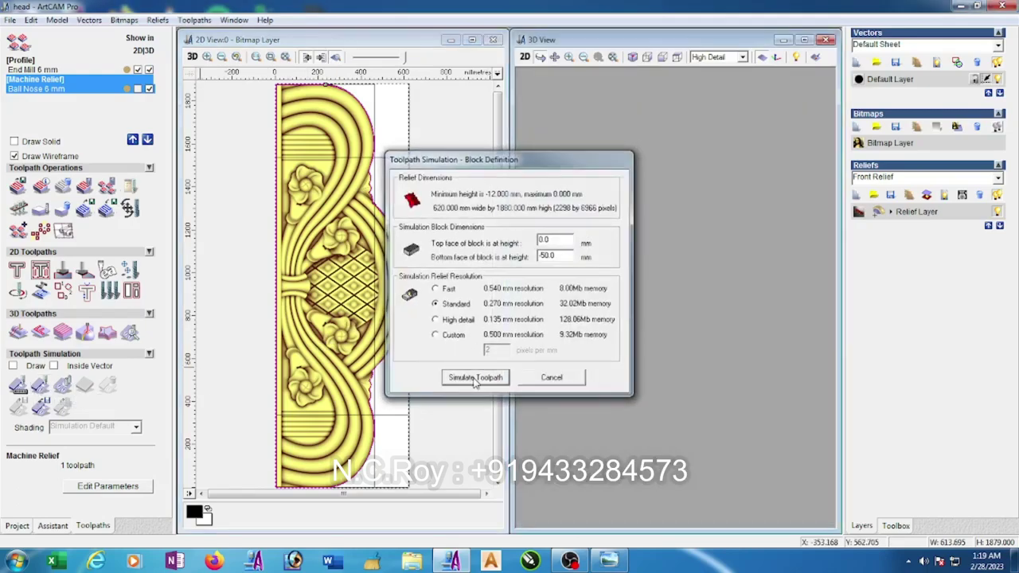
pyautogui.click(475, 380)
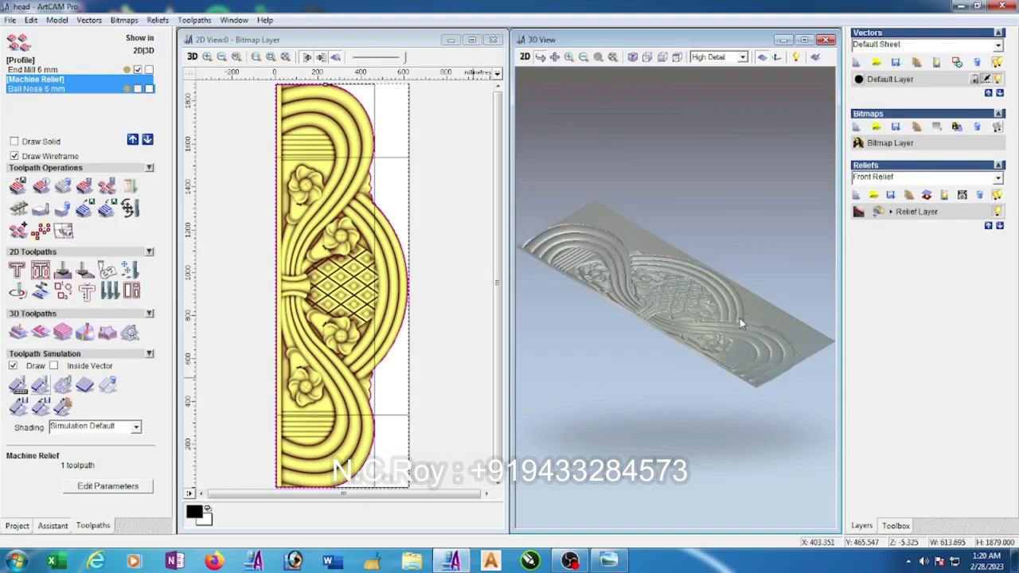
pyautogui.moveTo(740, 318); pyautogui.dragTo(657, 456)
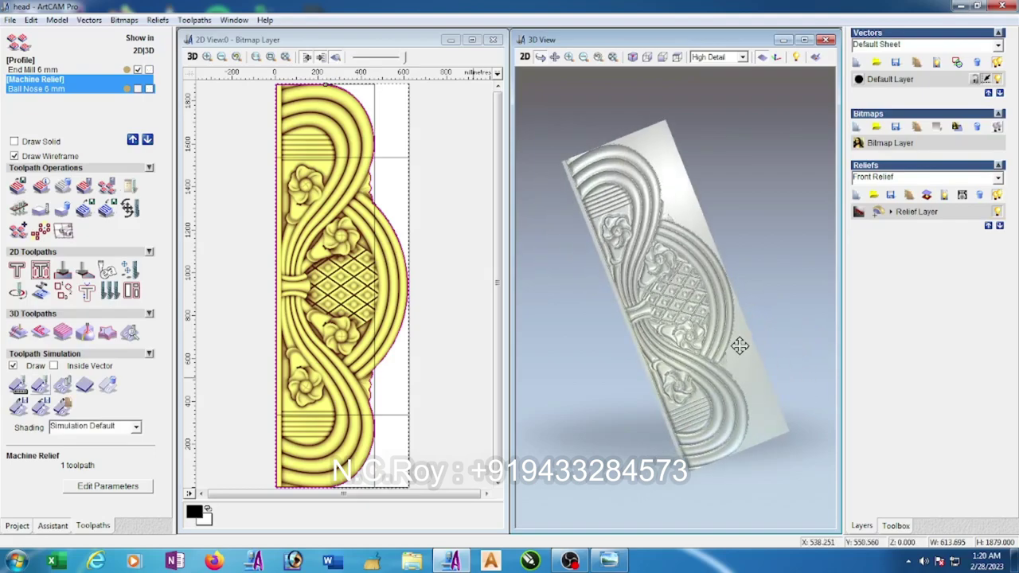
pyautogui.click(110, 386)
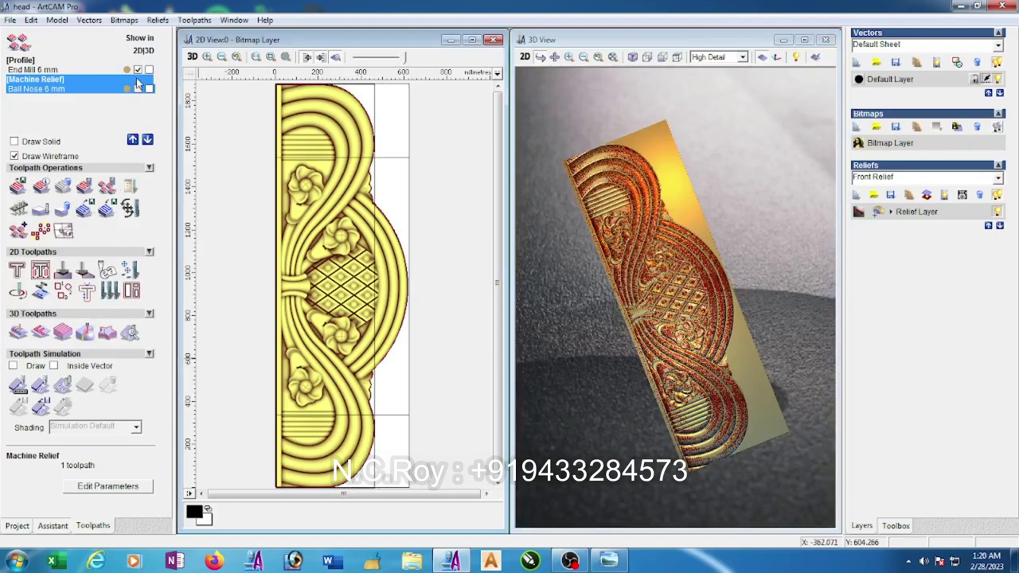
# Draw a rectangle over the headboard's lower part and subtract it from the outline vector
pyautogui.click(51, 527)
pyautogui.click(99, 150)
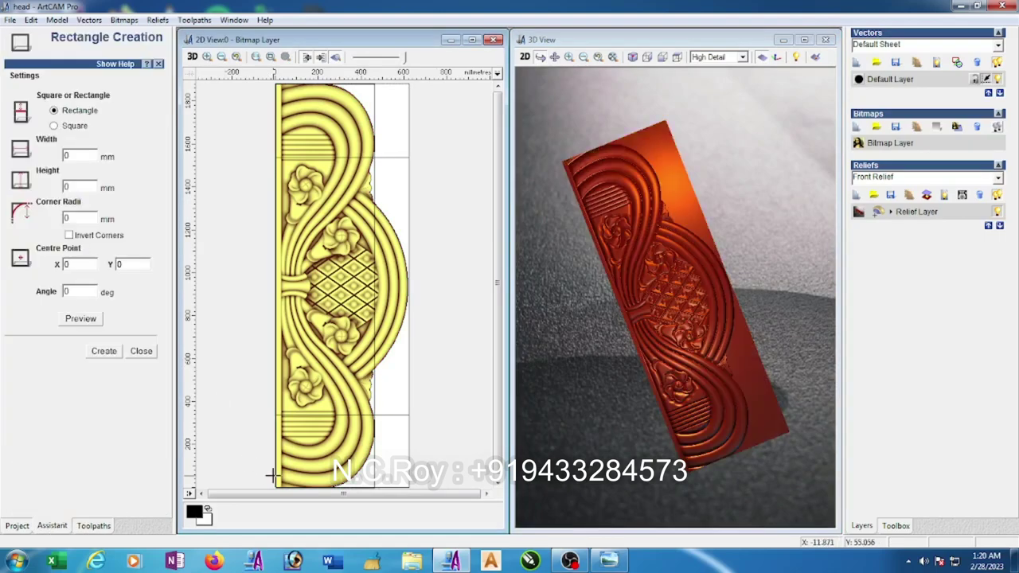
pyautogui.moveTo(261, 373); pyautogui.dragTo(416, 500)
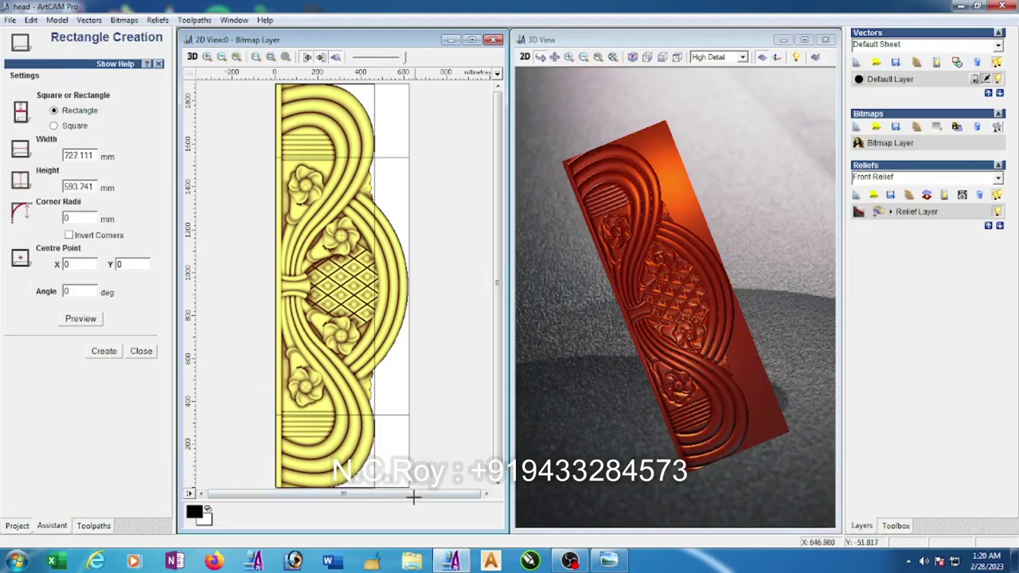
pyautogui.click(141, 351)
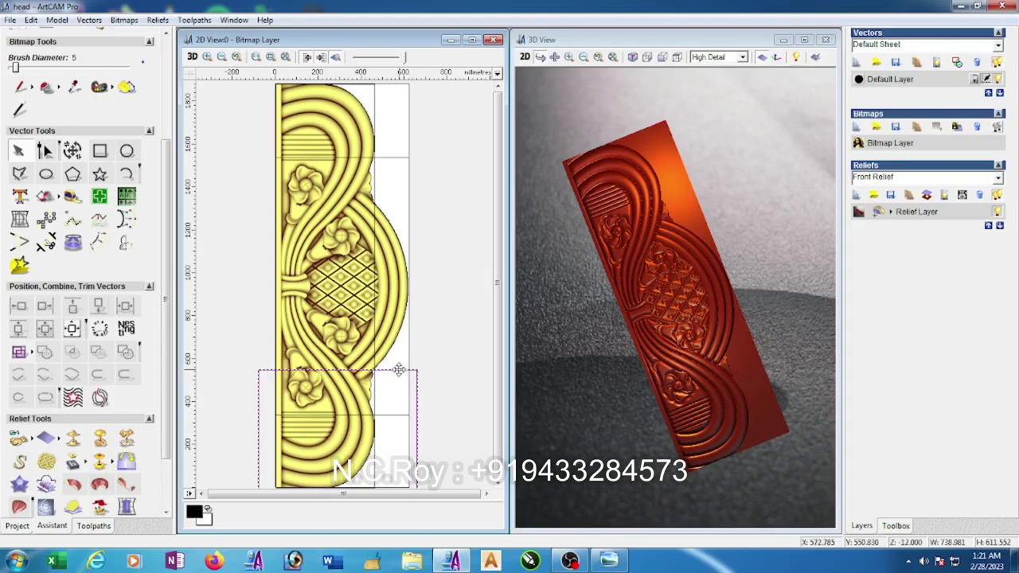
pyautogui.moveTo(398, 370); pyautogui.dragTo(398, 372)
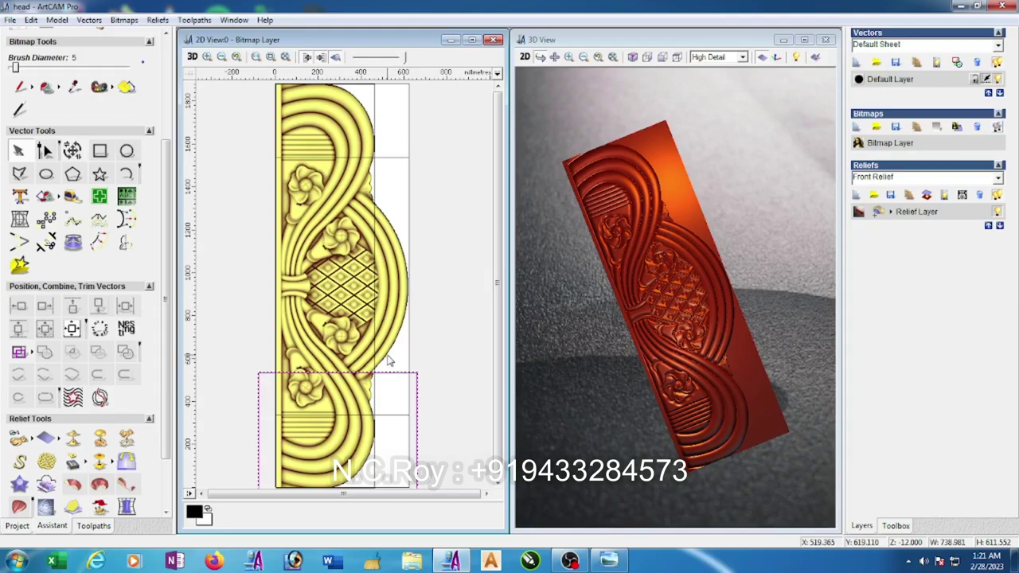
pyautogui.click(388, 356)
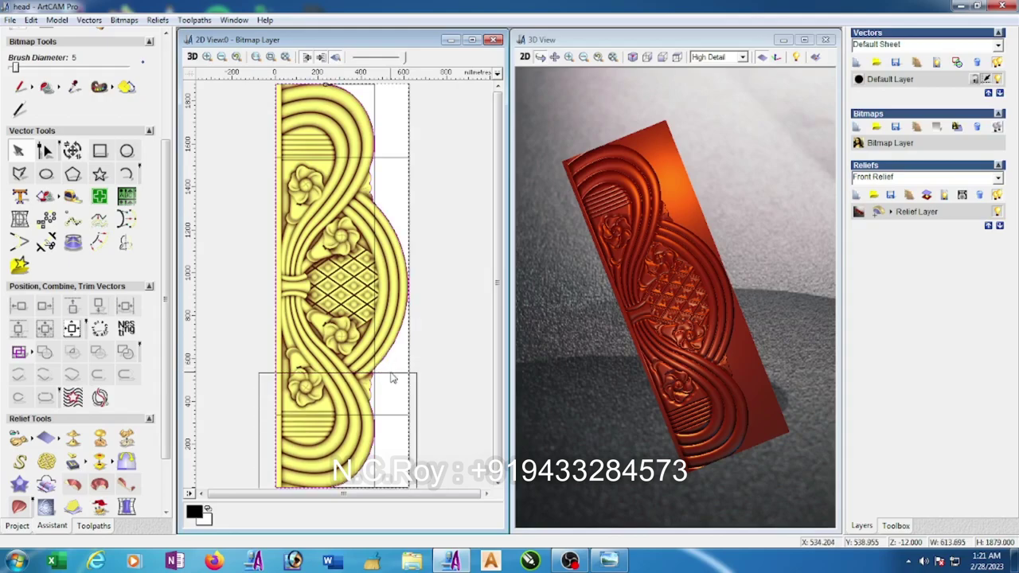
pyautogui.keyDown('shift'); pyautogui.click(390, 373); pyautogui.keyUp('shift')
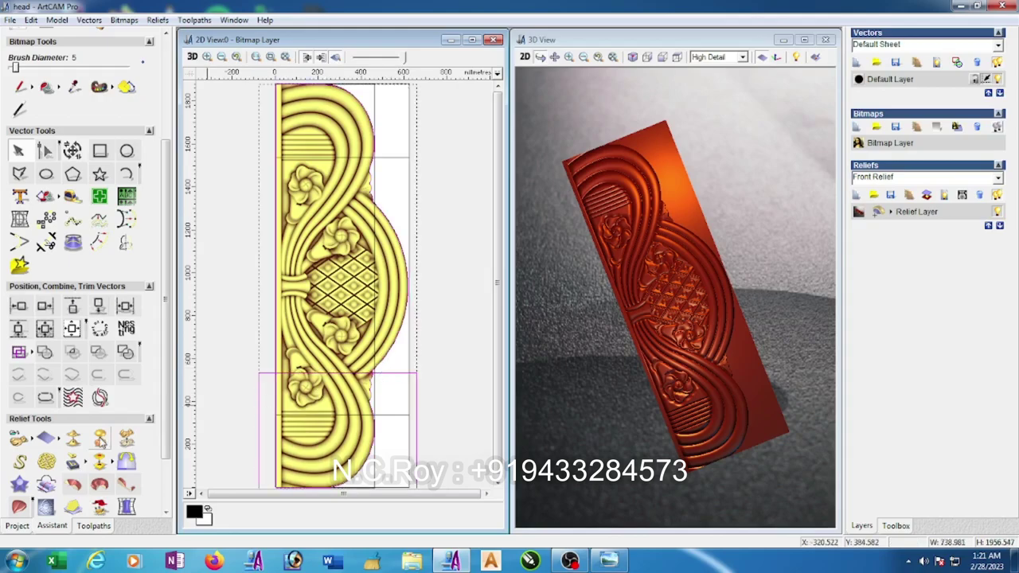
pyautogui.scroll(-1, 168, 427)
pyautogui.scroll(-3, 167, 428)
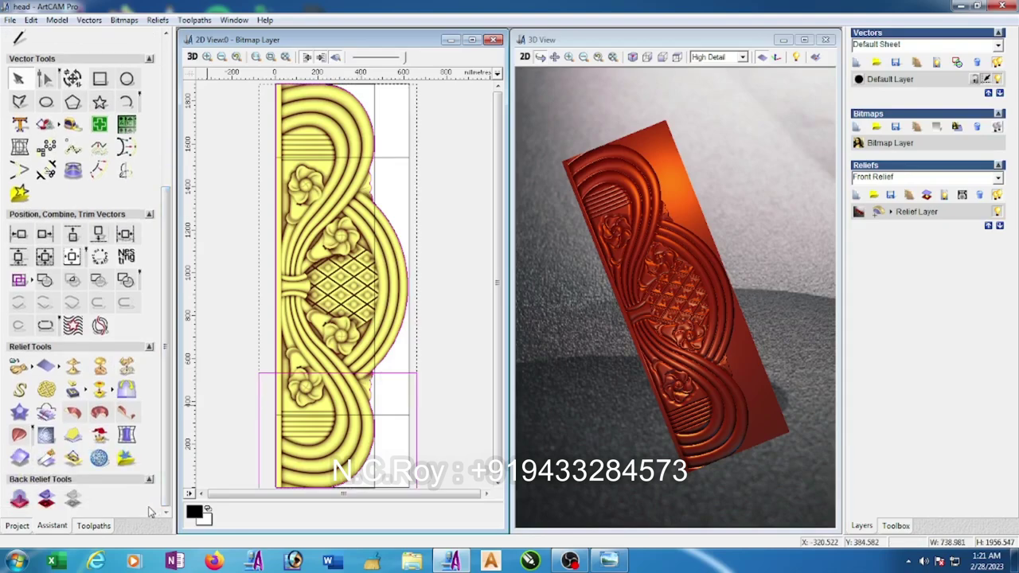
pyautogui.click(97, 286)
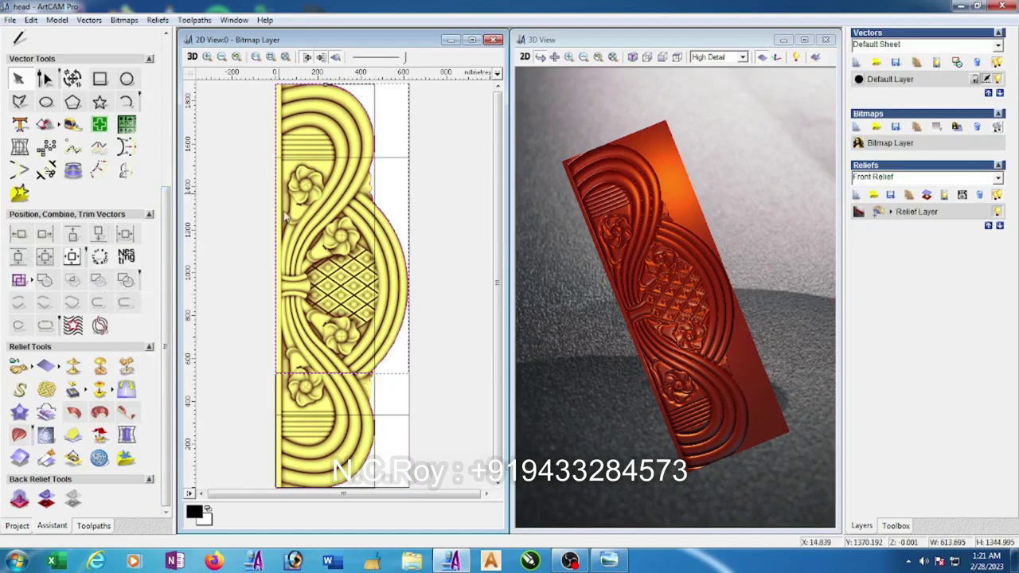
# Move the trimmed outline onto a new Vector Layer 1, with Default Layer hidden
pyautogui.click(335, 57)
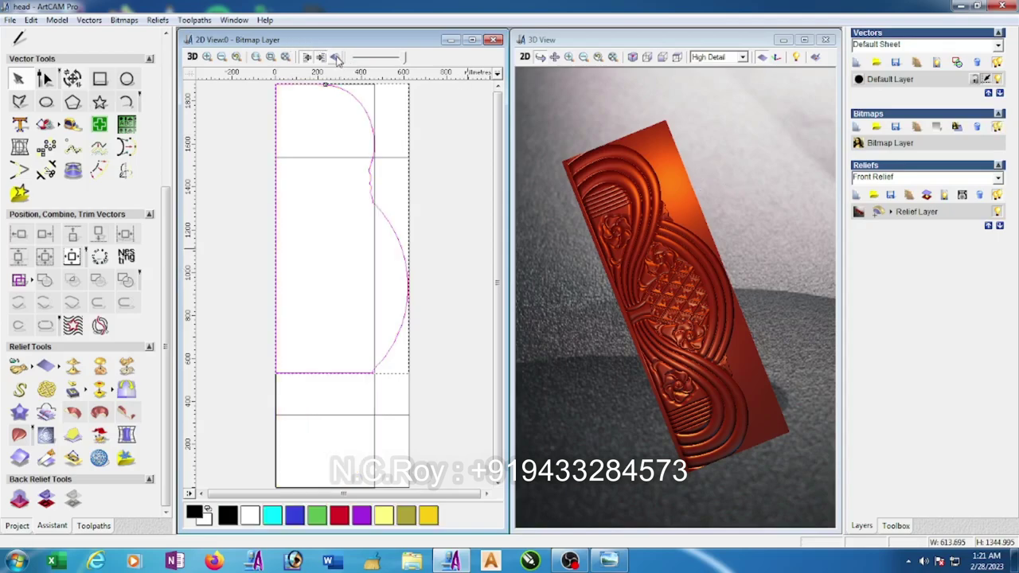
pyautogui.click(406, 332)
pyautogui.press('Delete')
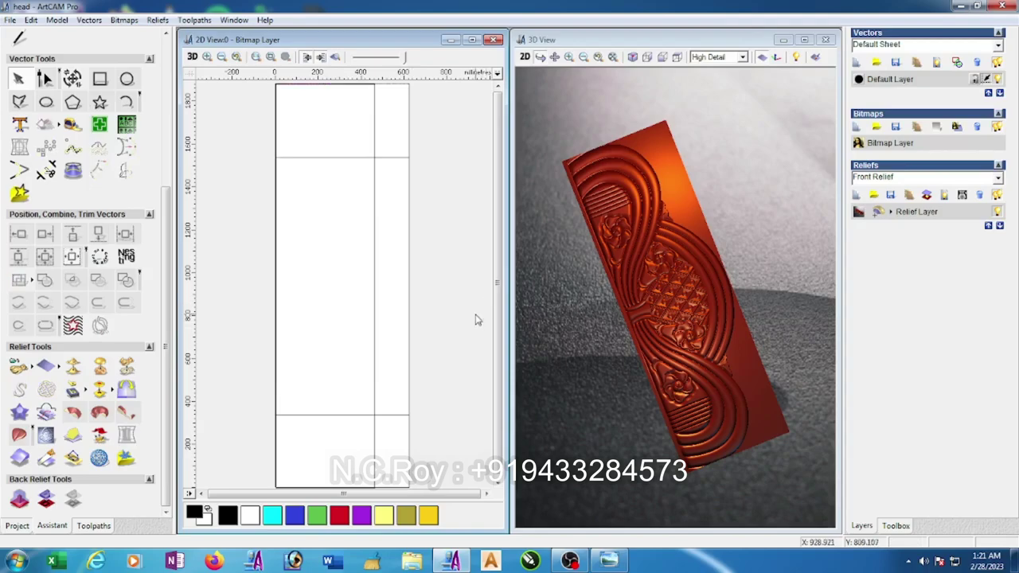
pyautogui.click(997, 79)
pyautogui.click(856, 63)
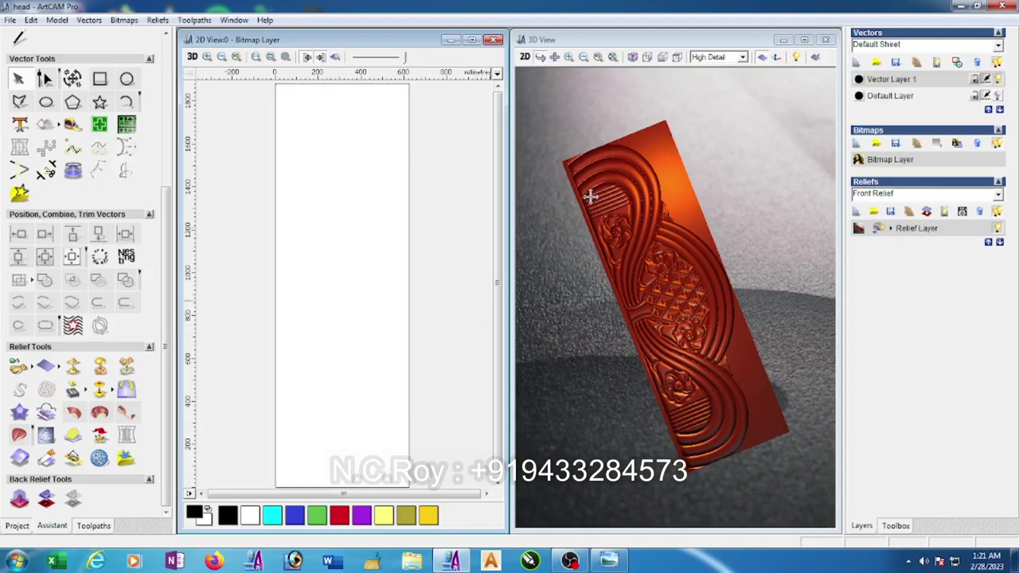
pyautogui.hotkey('ctrl', 'v')
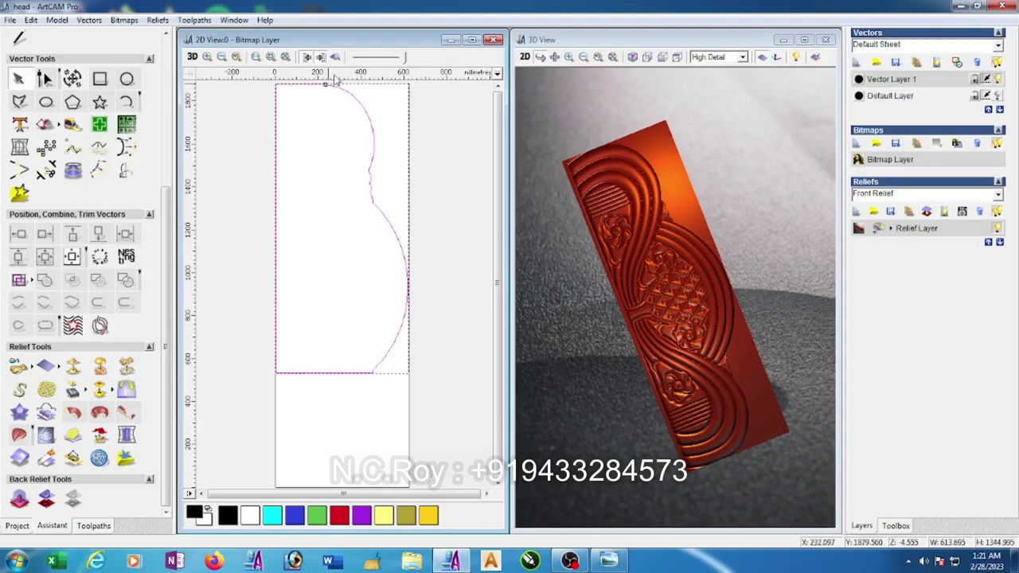
pyautogui.click(335, 57)
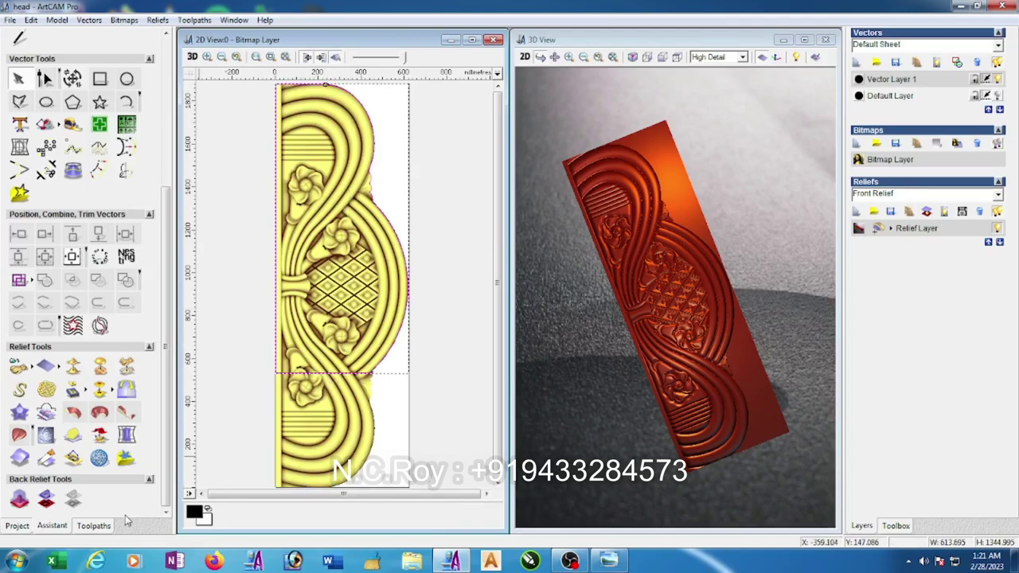
# Reopen the Machine Relief toolpath, recalculate it within the trimmed outline, and close the form
pyautogui.click(93, 526)
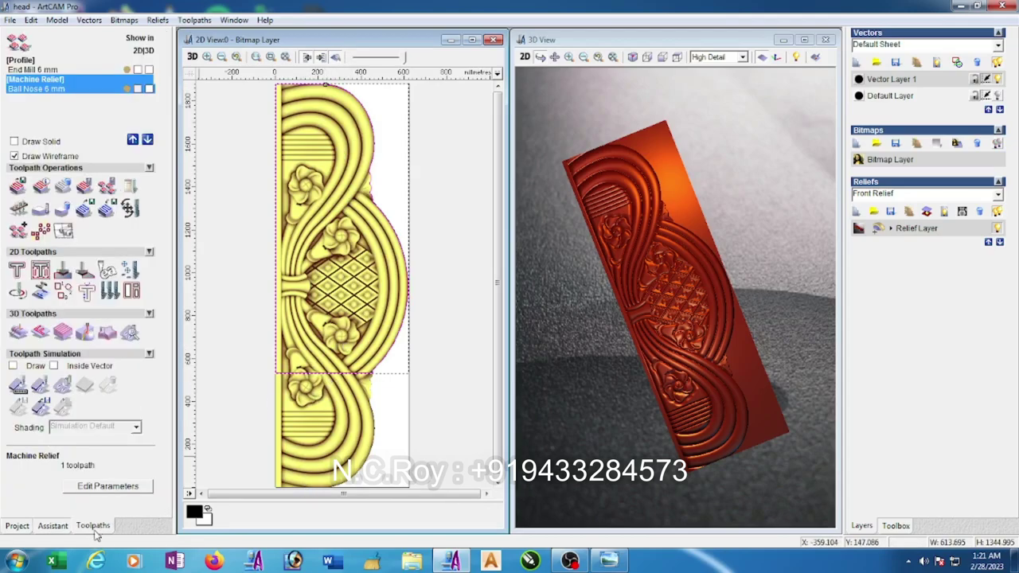
pyautogui.doubleClick(48, 89)
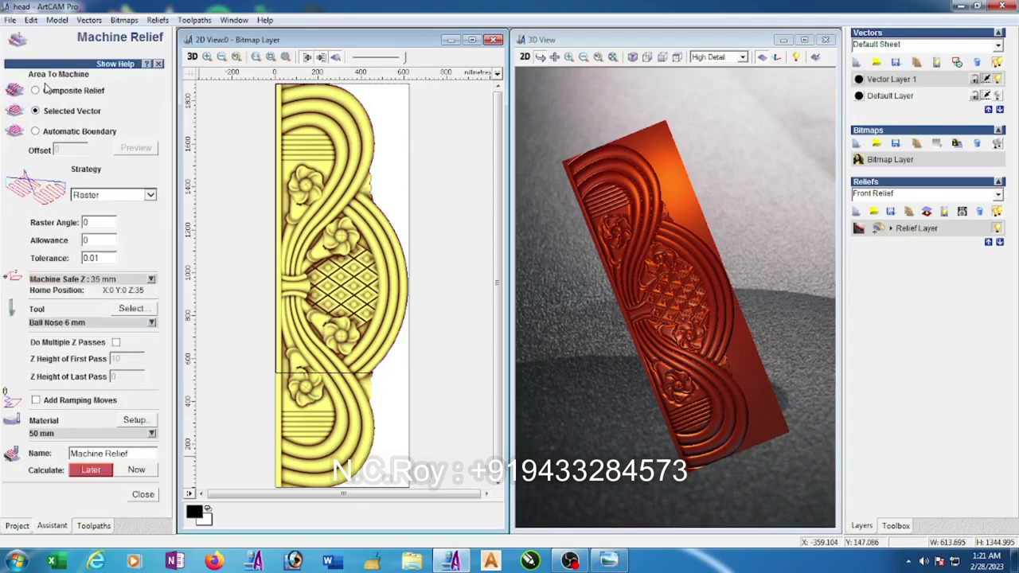
pyautogui.click(316, 374)
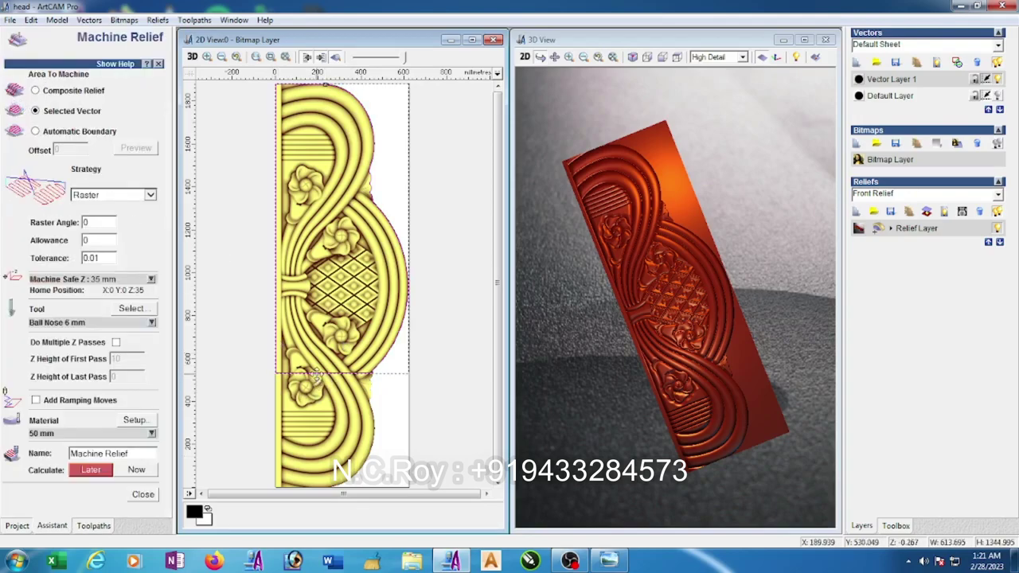
pyautogui.click(149, 473)
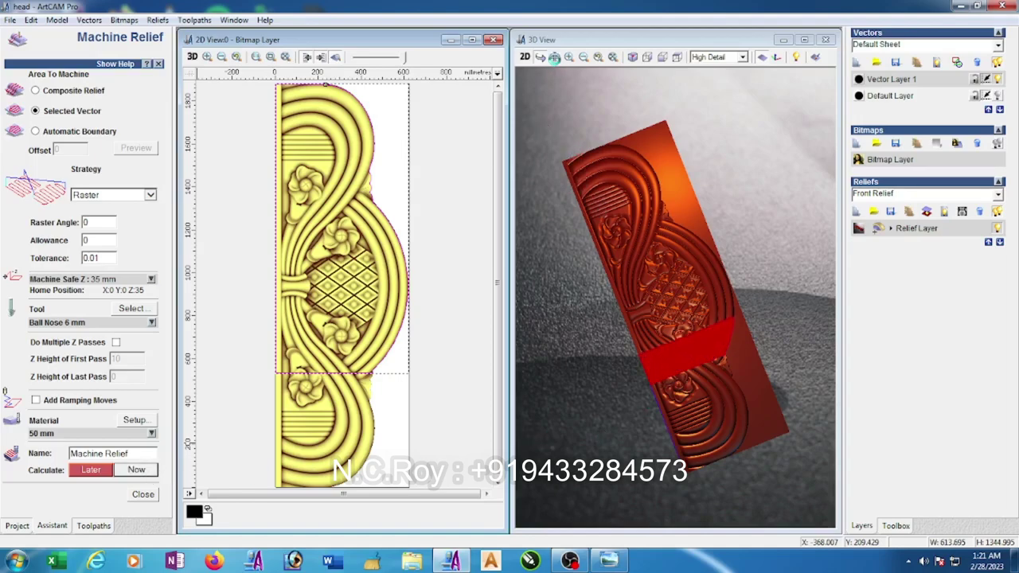
pyautogui.click(667, 62)
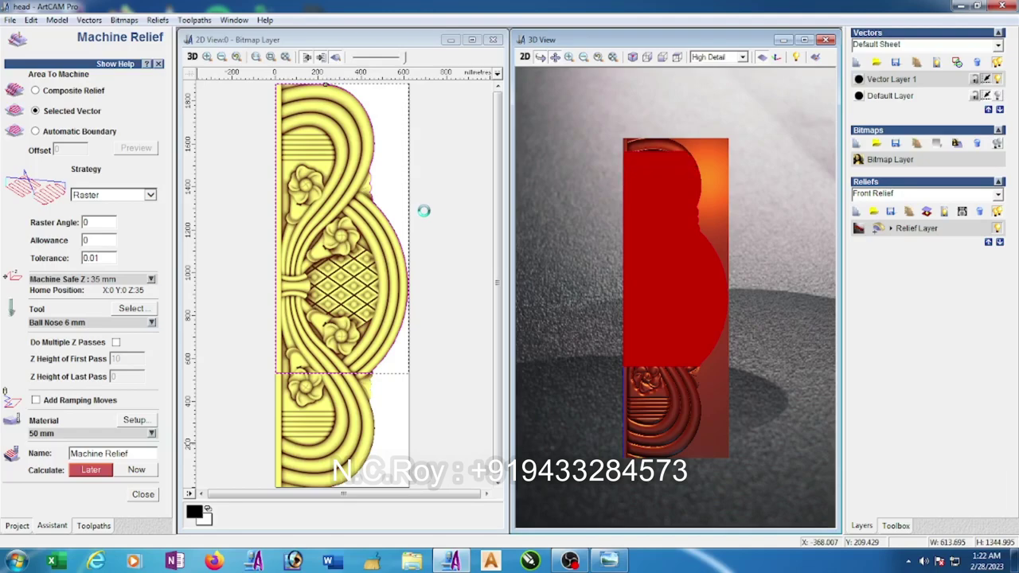
pyautogui.click(143, 494)
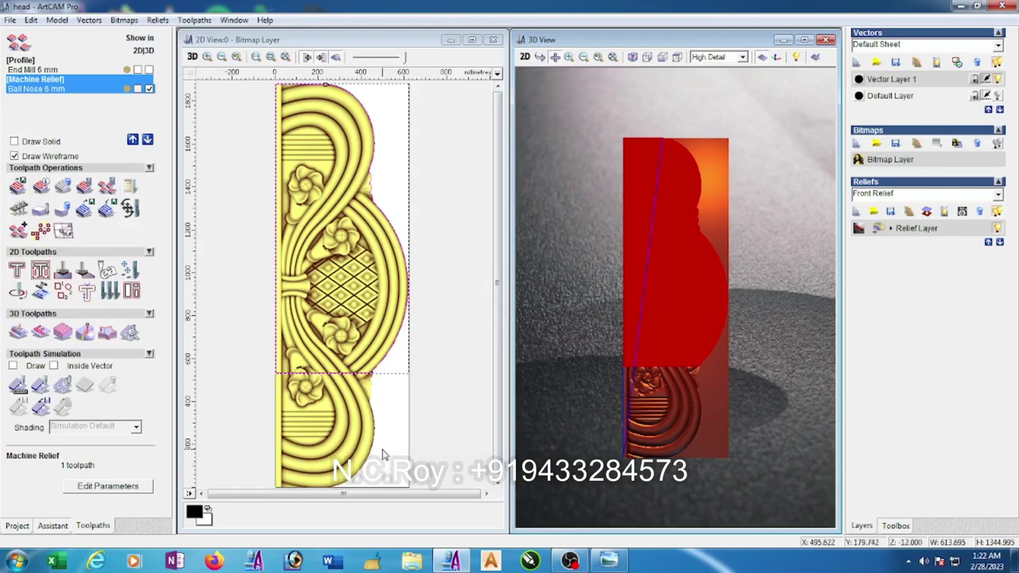
# Delete the extra Vector Layer 1 outlines and recalculate the Ball Nose 6 mm relief over the headboard outline
pyautogui.press('Delete')
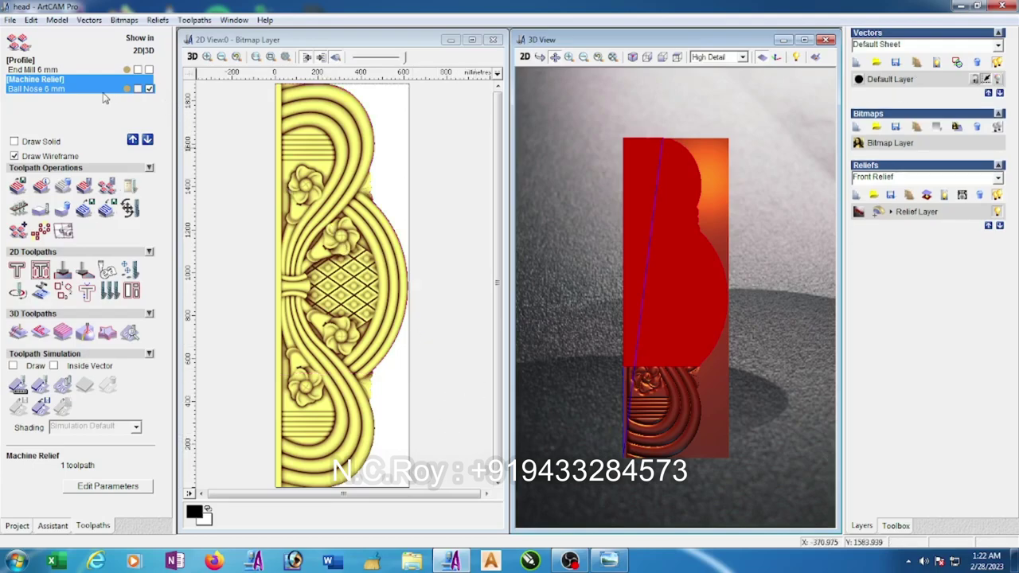
pyautogui.click(383, 359)
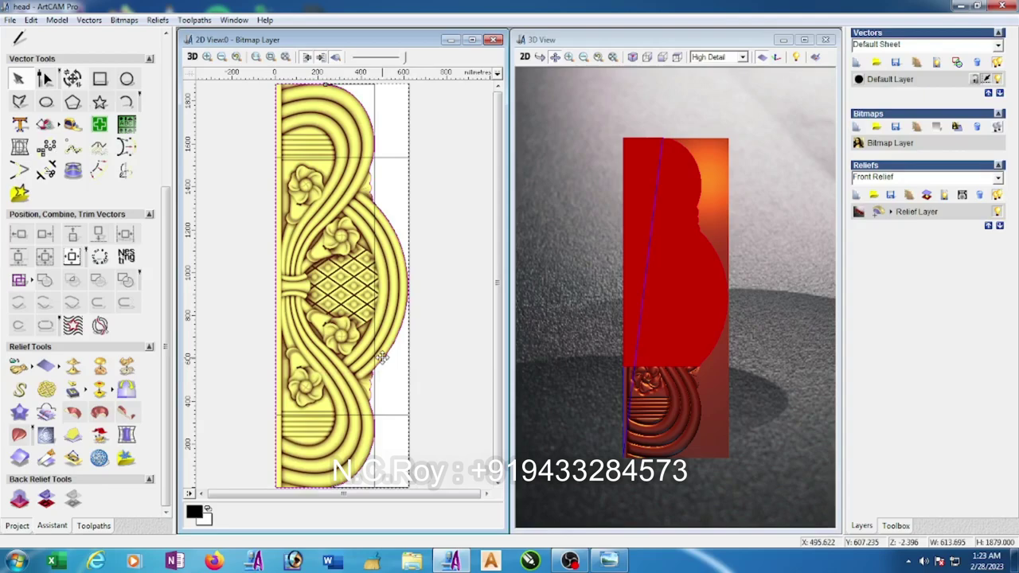
pyautogui.click(94, 525)
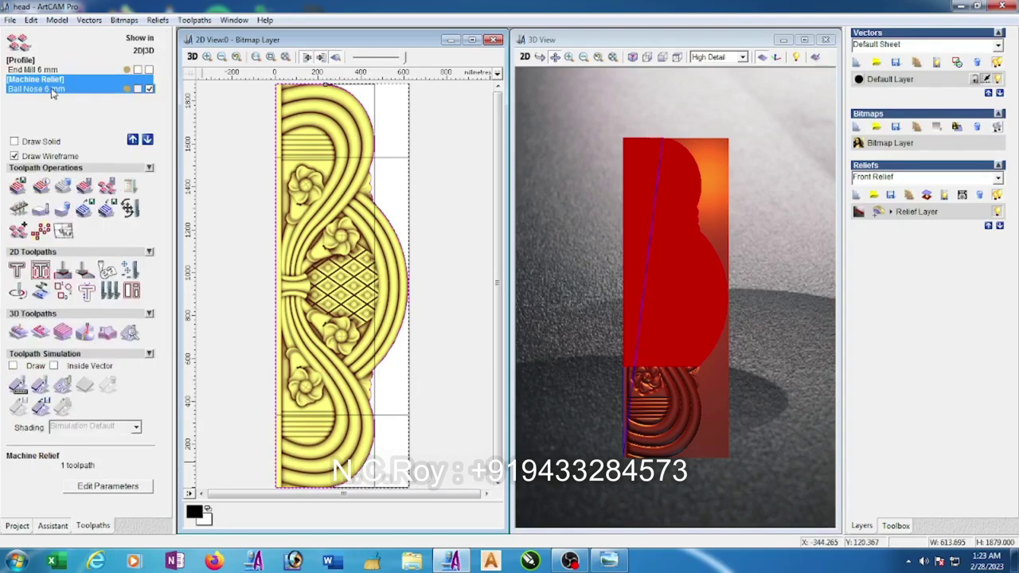
pyautogui.click(52, 90)
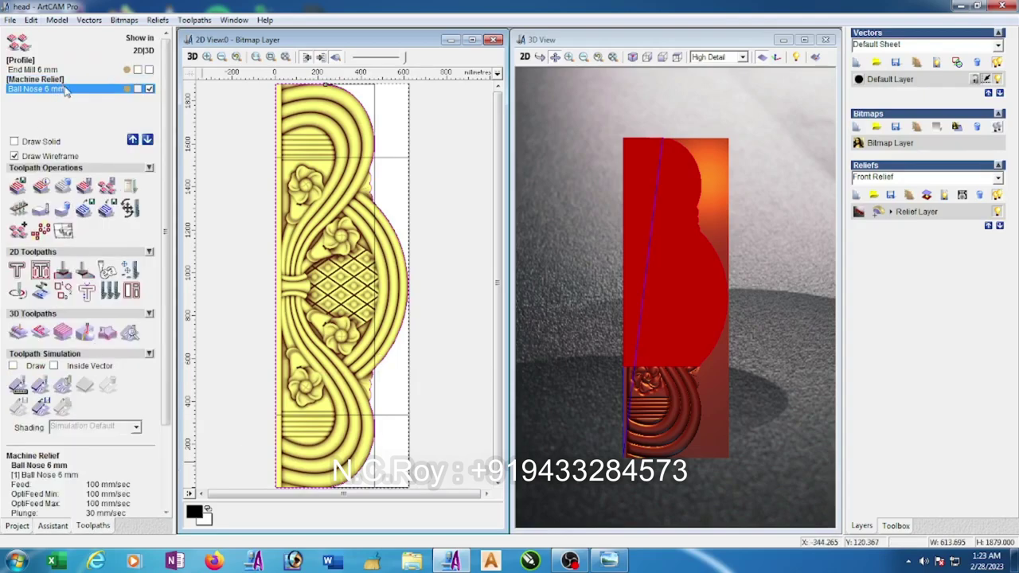
pyautogui.doubleClick(66, 92)
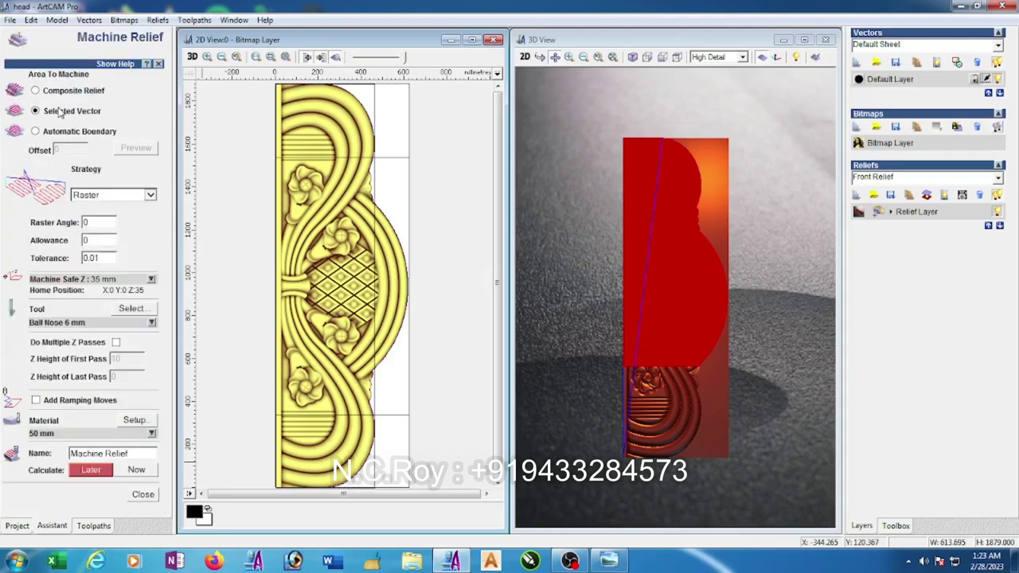
pyautogui.click(145, 472)
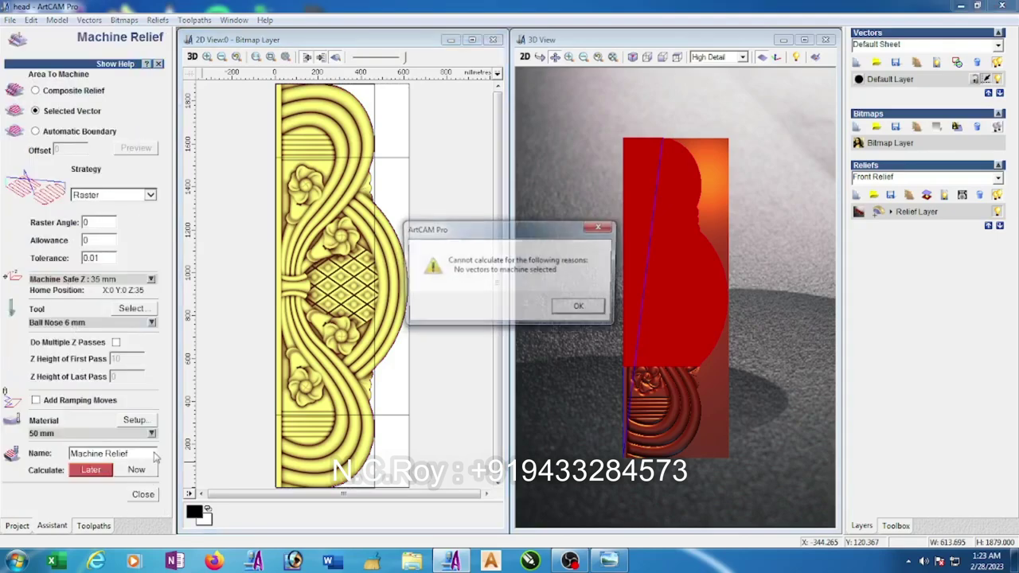
pyautogui.click(581, 309)
pyautogui.click(375, 388)
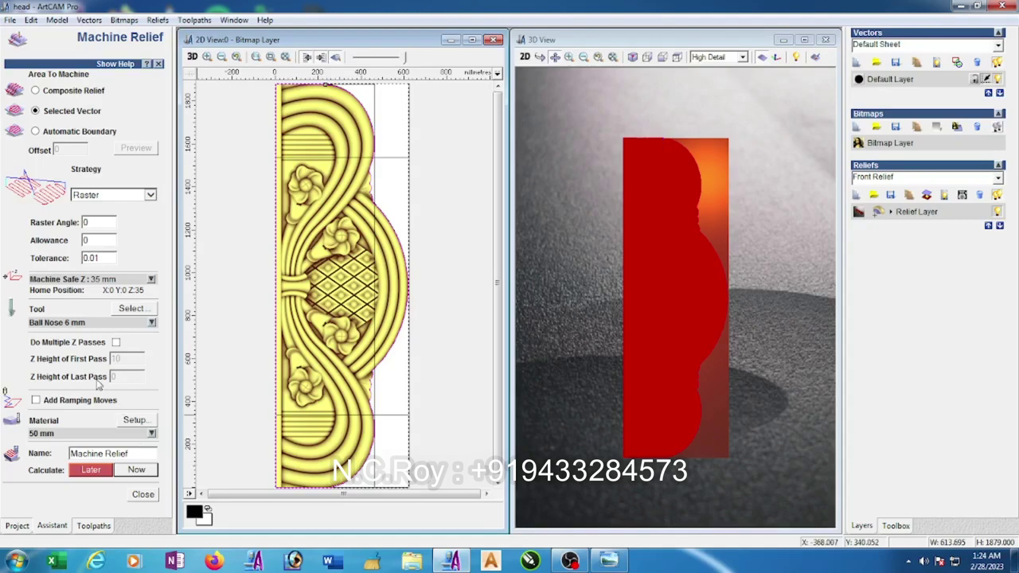
# Export the End Mill 6 mm Profile toolpath to Desktop > 27.02.2023 > head as '1st line check'
pyautogui.click(153, 497)
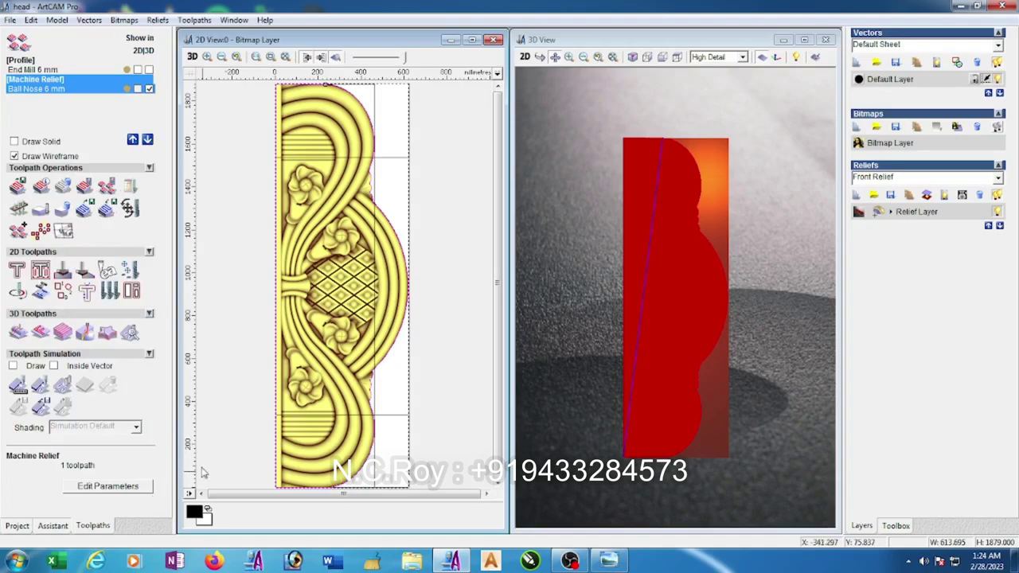
pyautogui.click(54, 71)
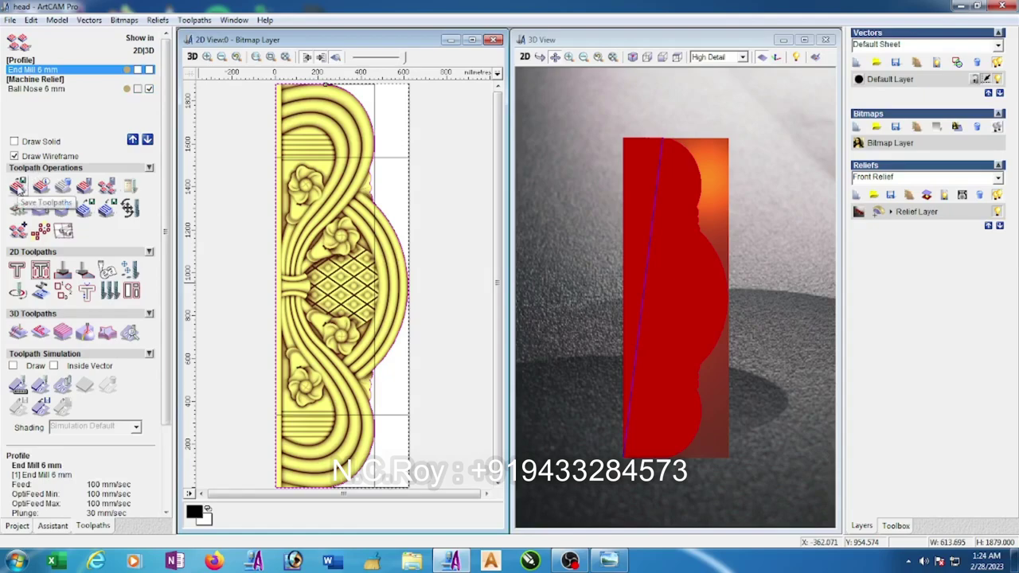
pyautogui.click(17, 186)
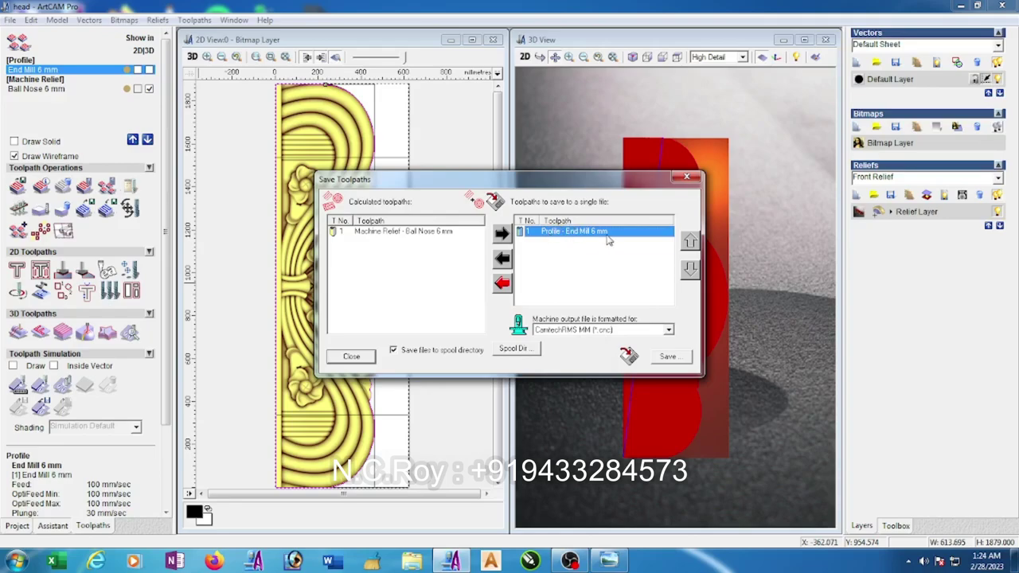
pyautogui.click(669, 357)
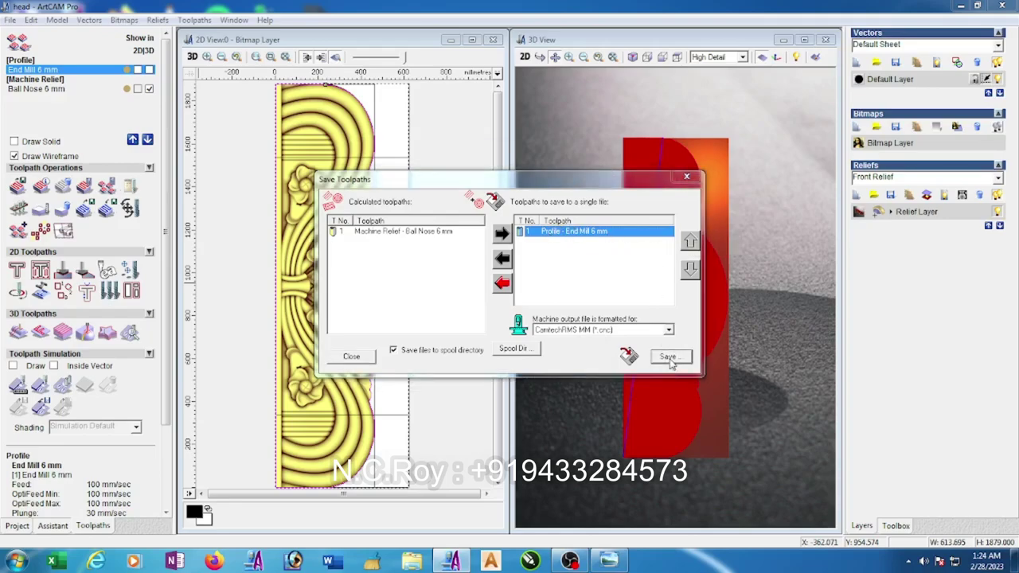
pyautogui.click(365, 233)
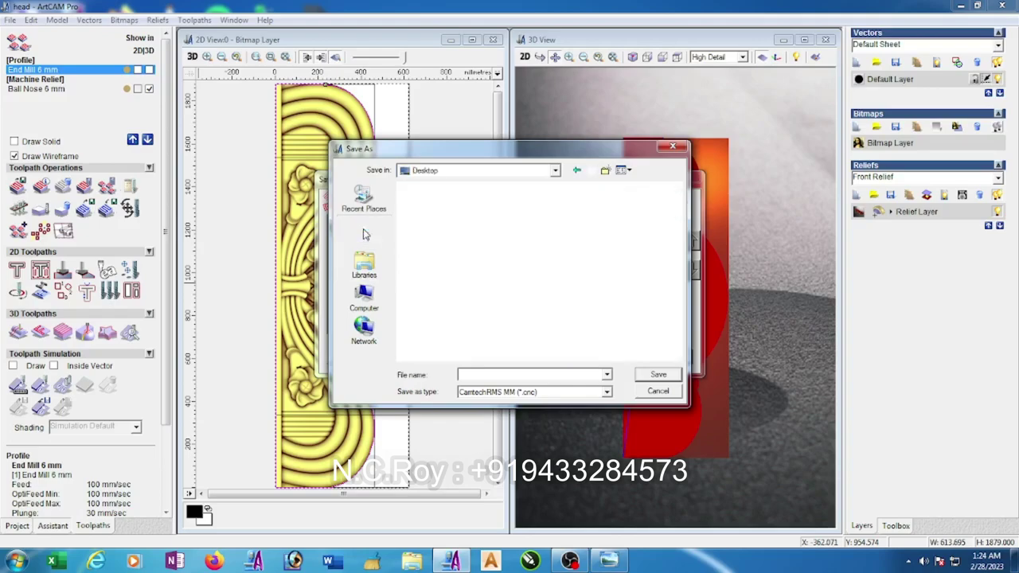
pyautogui.moveTo(677, 253); pyautogui.dragTo(683, 356)
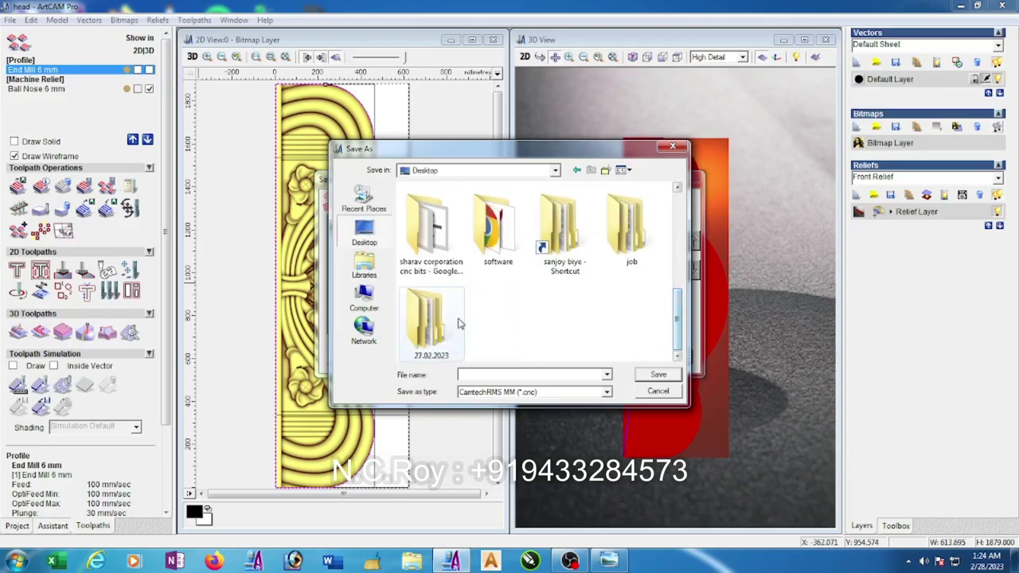
pyautogui.doubleClick(430, 322)
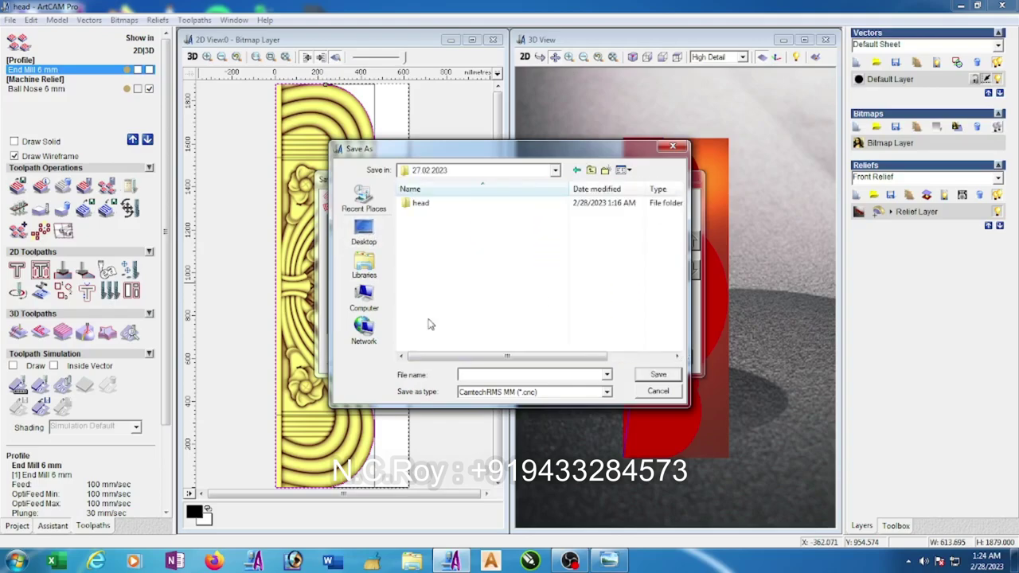
pyautogui.doubleClick(419, 205)
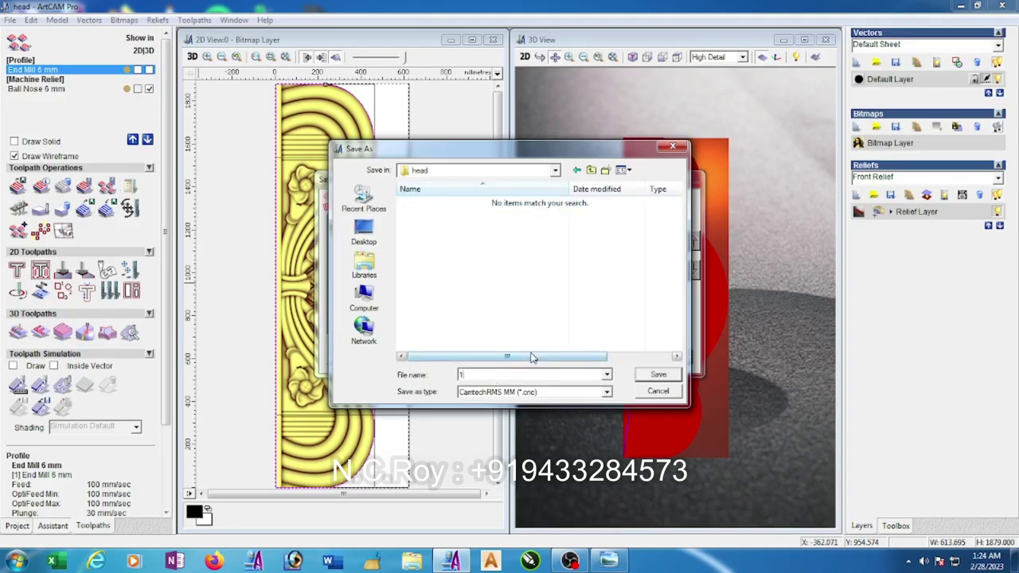
pyautogui.write('st line check')
# Save the profile file, then swap in the Machine Relief toolpath and save it as 'last 3d head'
pyautogui.click(658, 376)
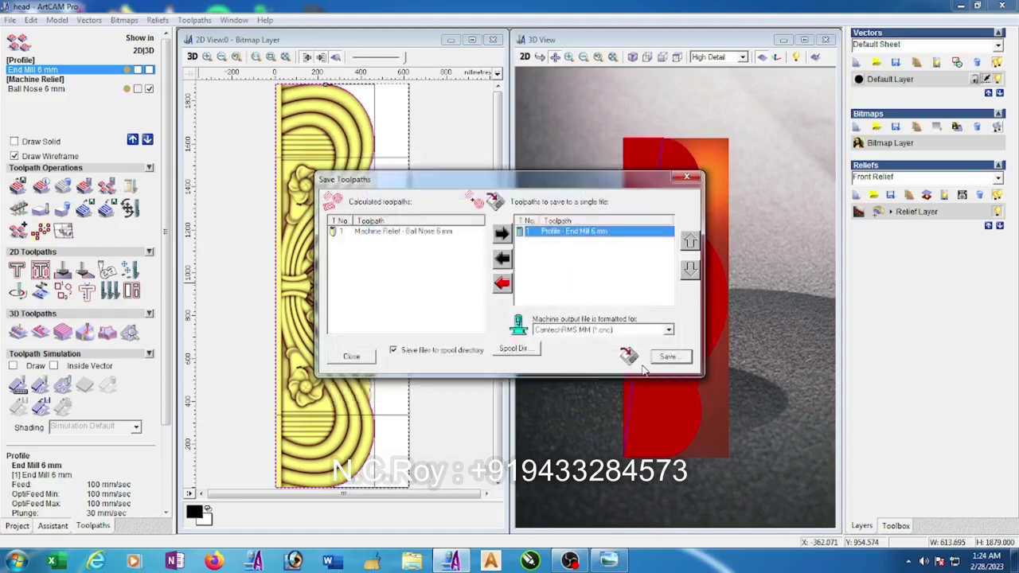
pyautogui.click(504, 263)
pyautogui.click(430, 232)
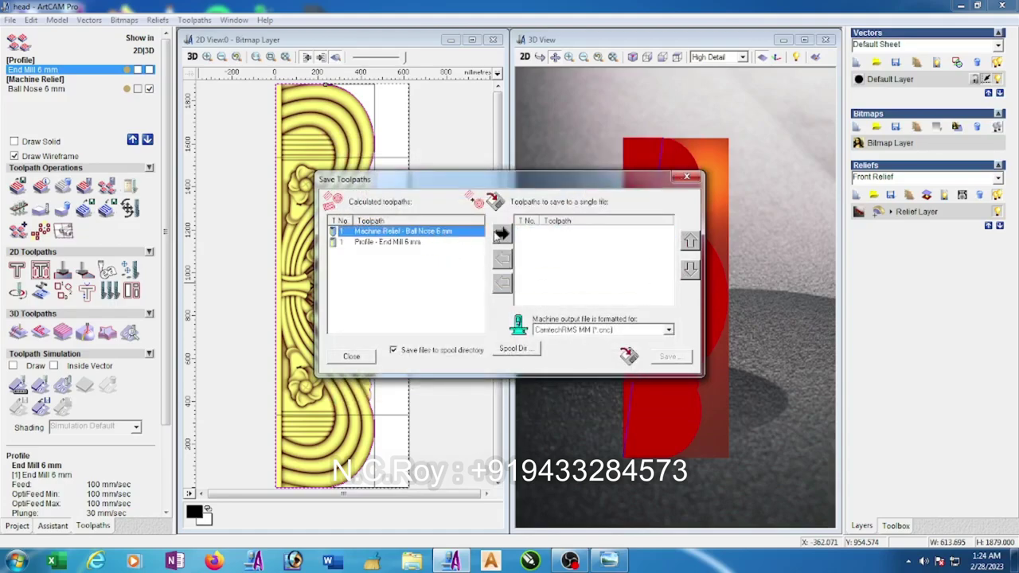
pyautogui.click(502, 233)
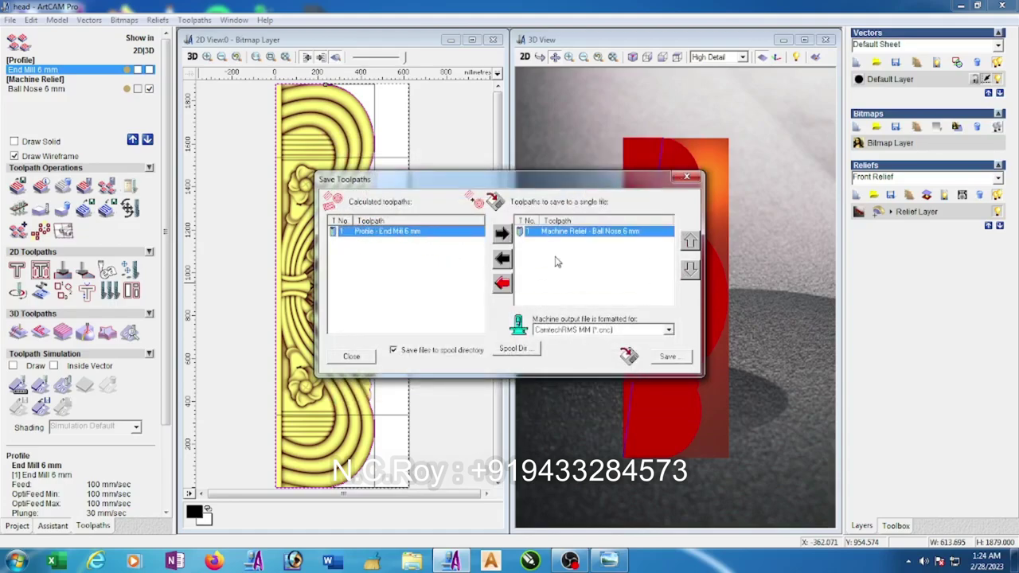
pyautogui.click(669, 358)
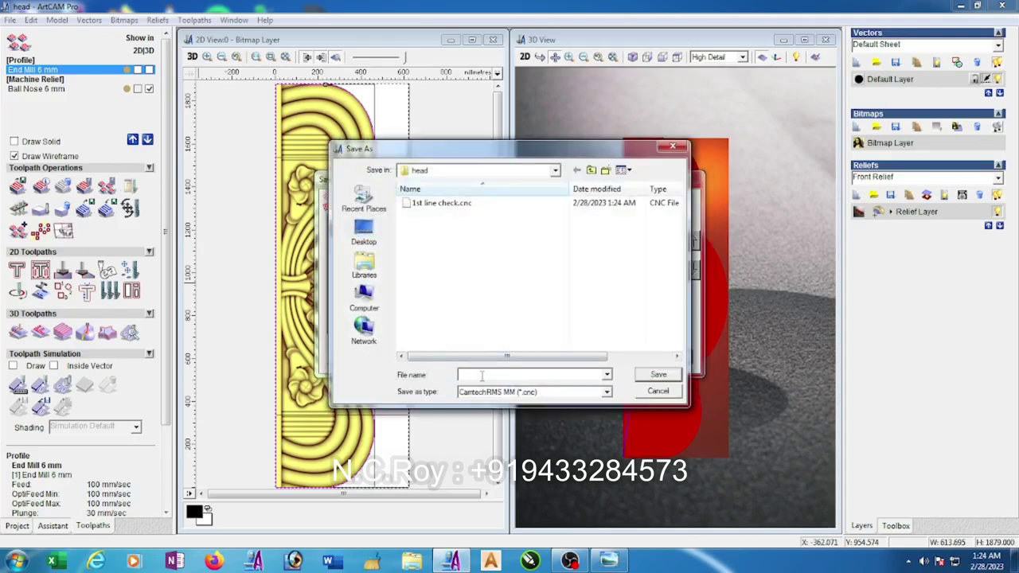
pyautogui.write('le')
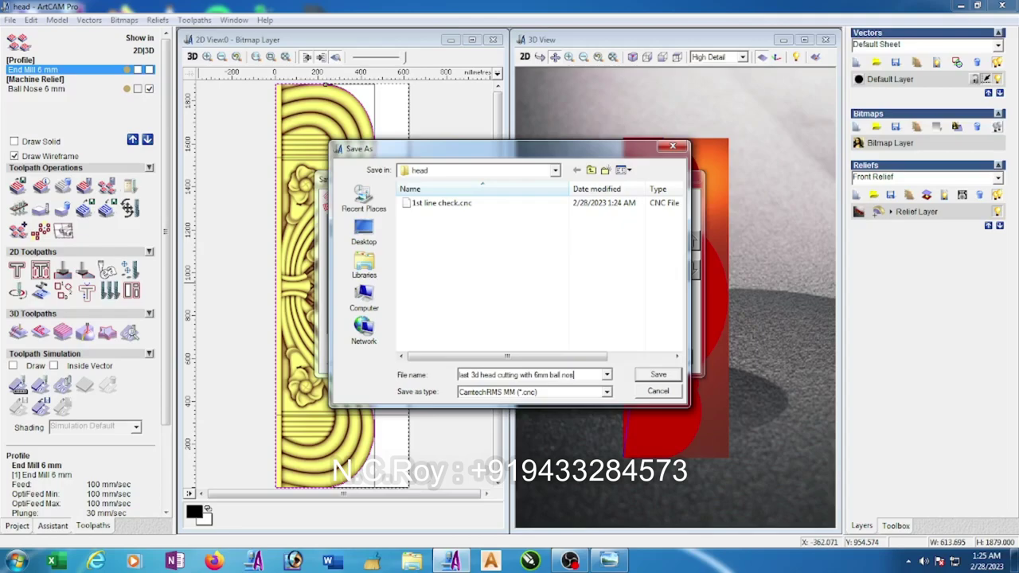
pyautogui.click(673, 378)
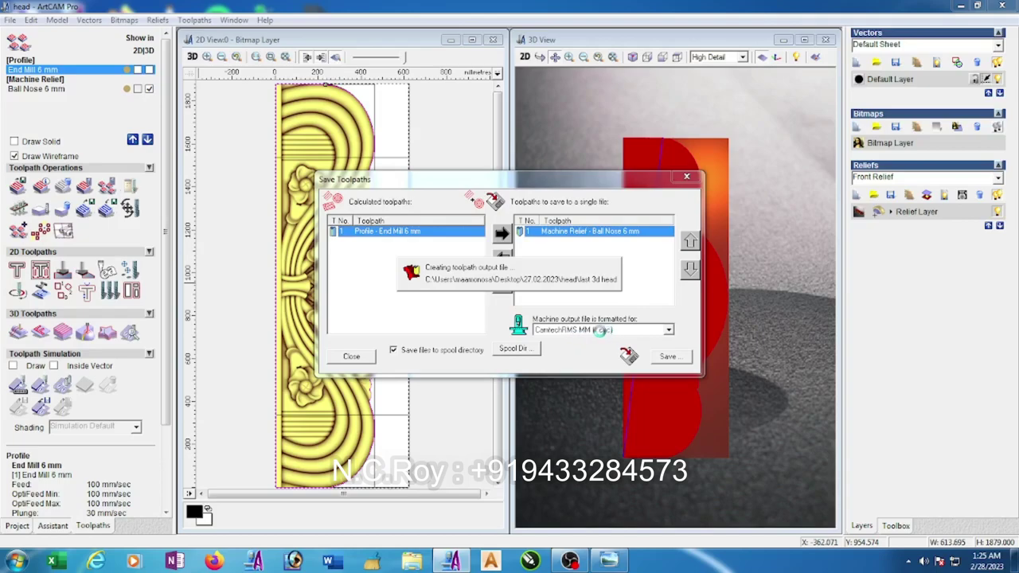
# Choose G-Code (mm) as the output format and close the toolpath export
pyautogui.click(669, 330)
pyautogui.press('g')
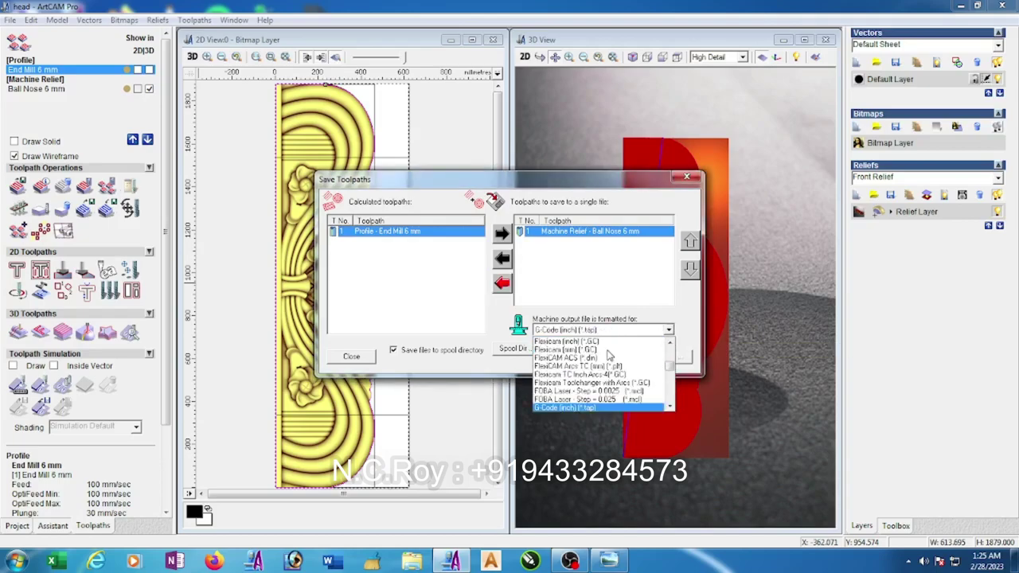
pyautogui.press('Down')
pyautogui.click(590, 407)
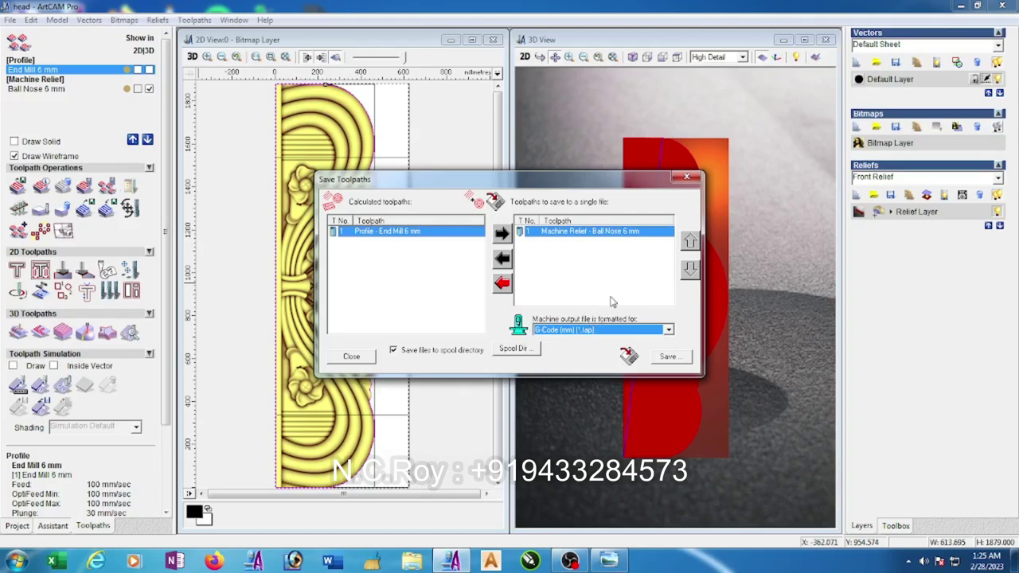
pyautogui.click(686, 176)
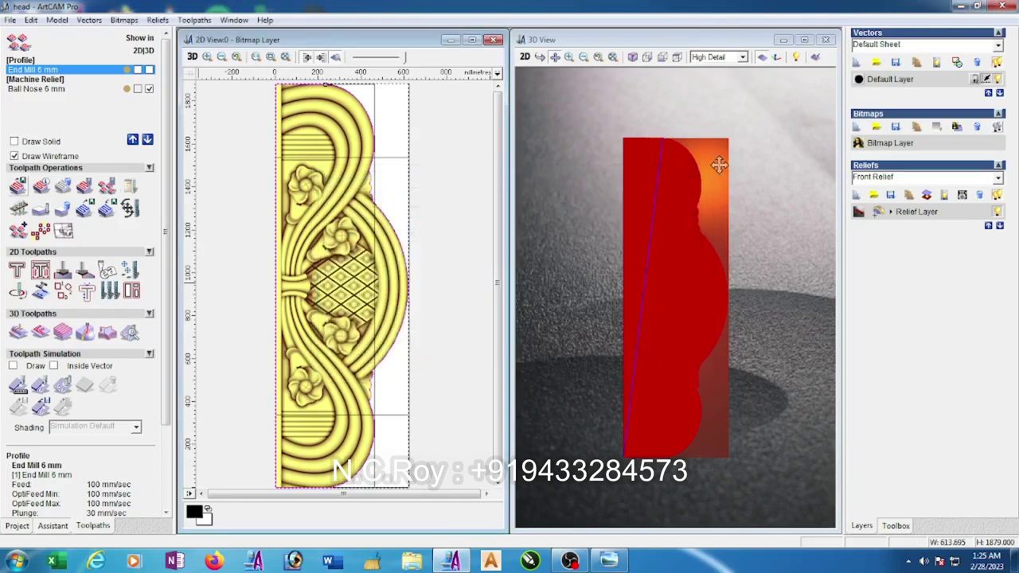
# Close the head model, saving its changes to head.art
pyautogui.click(1002, 8)
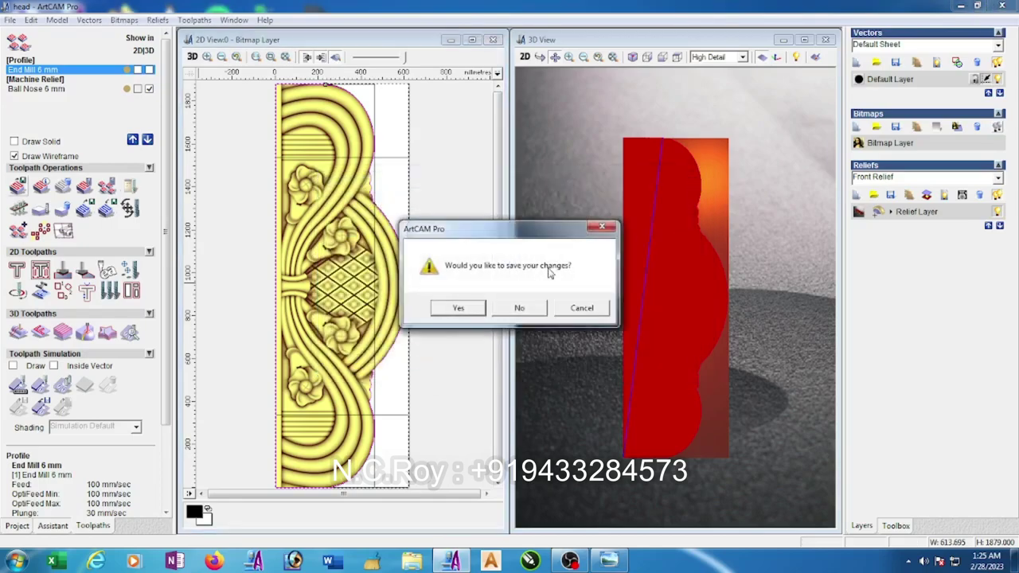
pyautogui.click(467, 310)
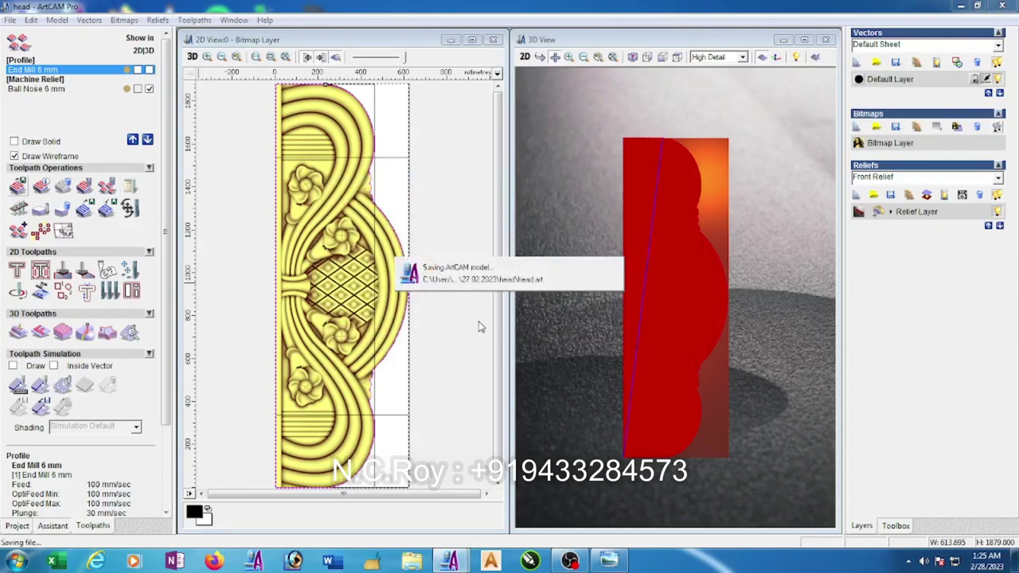